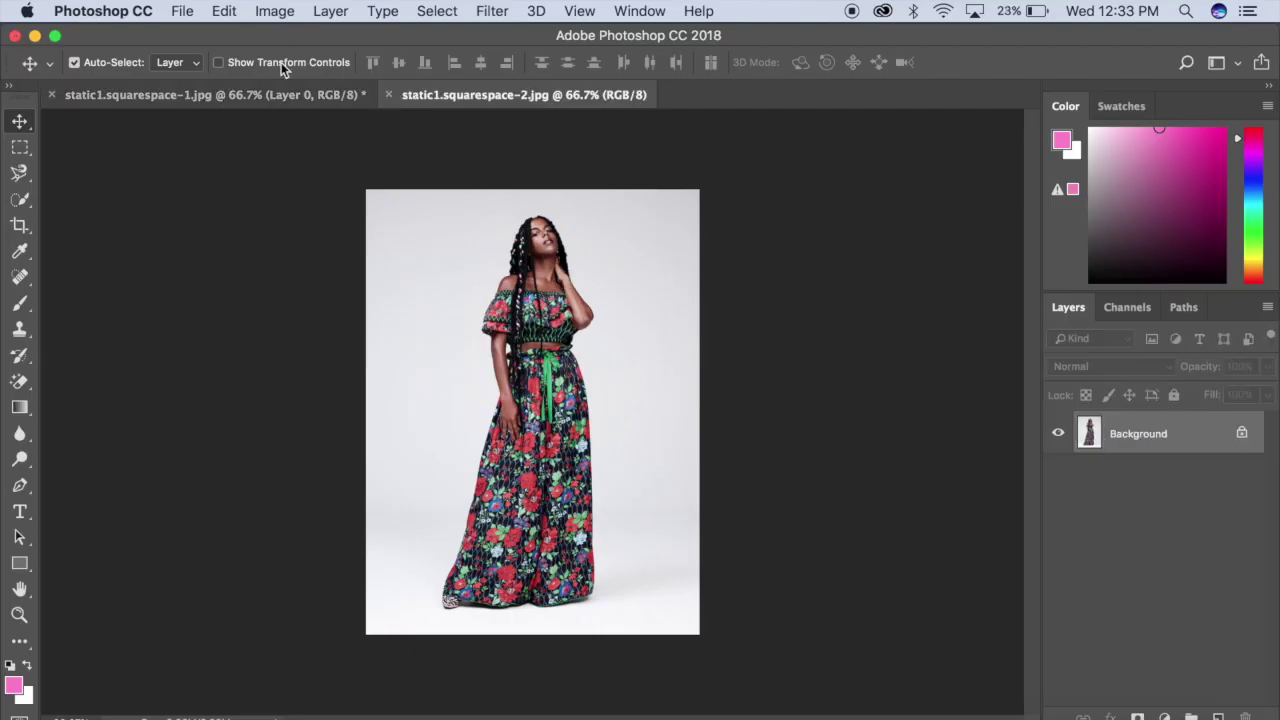
Step: Unlock the background as Layer 0 and Magic Eraser the white backdrop around the model
{"action": "left_click", "coordinate": [266, 92]}
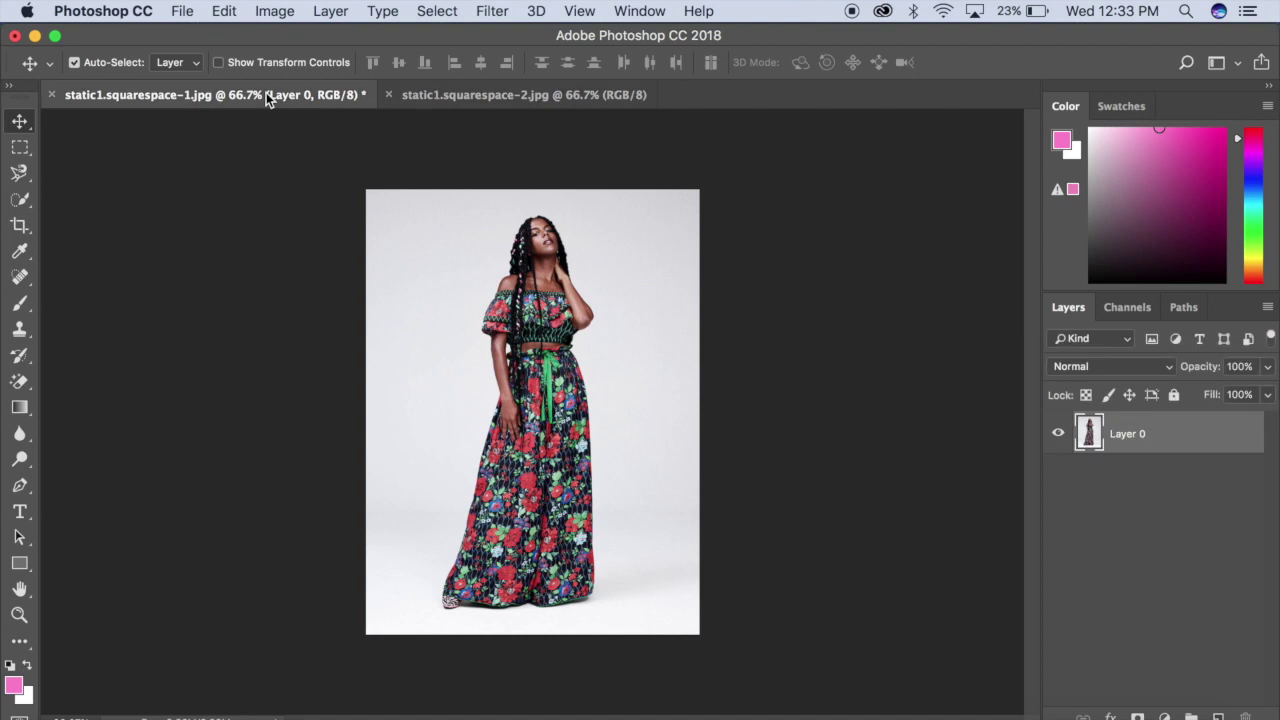
{"action": "left_click", "coordinate": [30, 384]}
{"action": "left_click", "coordinate": [516, 338]}
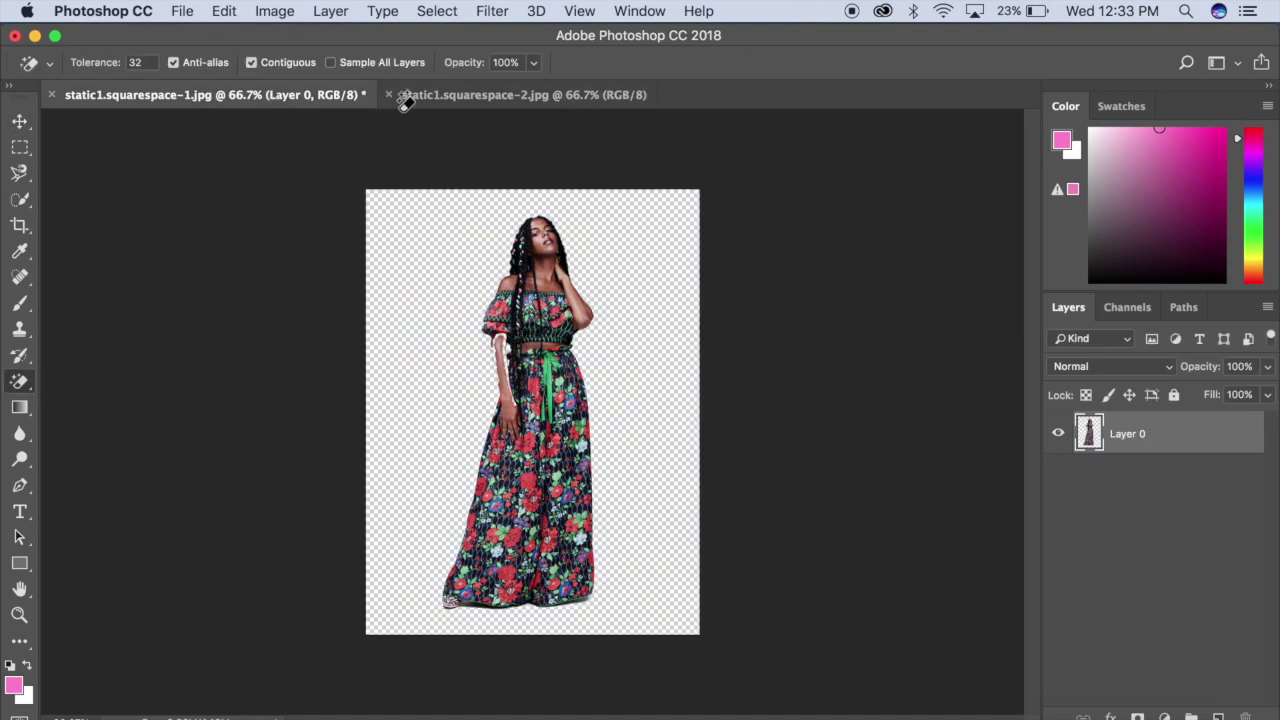
Step: Step back the last erases to undo stray erasing around the arm
{"action": "left_click", "coordinate": [224, 11]}
{"action": "left_click", "coordinate": [268, 73]}
{"action": "key", "text": "ctrl+alt+z"}
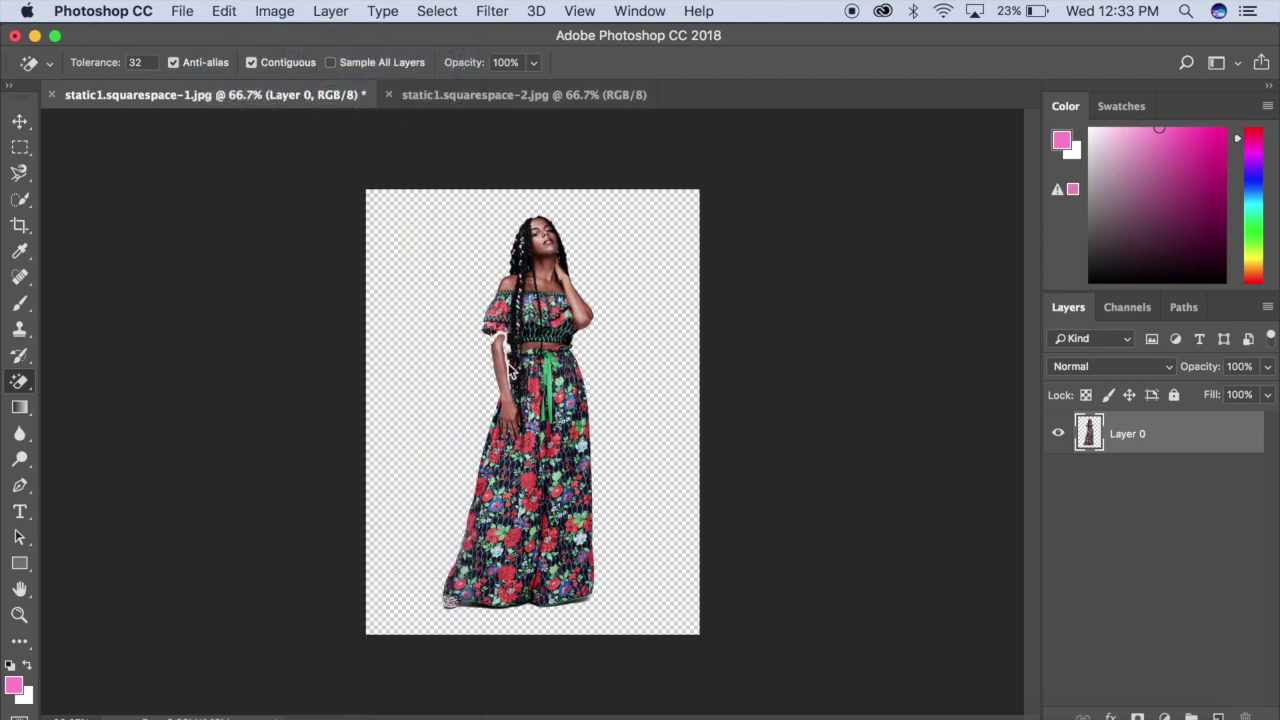
{"action": "left_click", "coordinate": [224, 11]}
{"action": "left_click", "coordinate": [268, 73]}
Step: Bring up the second photo's document
{"action": "scroll", "coordinate": [492, 368], "scroll_direction": "up", "scroll_amount": 2}
{"action": "scroll", "coordinate": [492, 368], "scroll_direction": "up", "scroll_amount": 2}
{"action": "scroll", "coordinate": [492, 360], "scroll_direction": "up", "scroll_amount": 2}
{"action": "scroll", "coordinate": [495, 340], "scroll_direction": "up", "scroll_amount": 1}
{"action": "scroll", "coordinate": [498, 325], "scroll_direction": "up", "scroll_amount": 1}
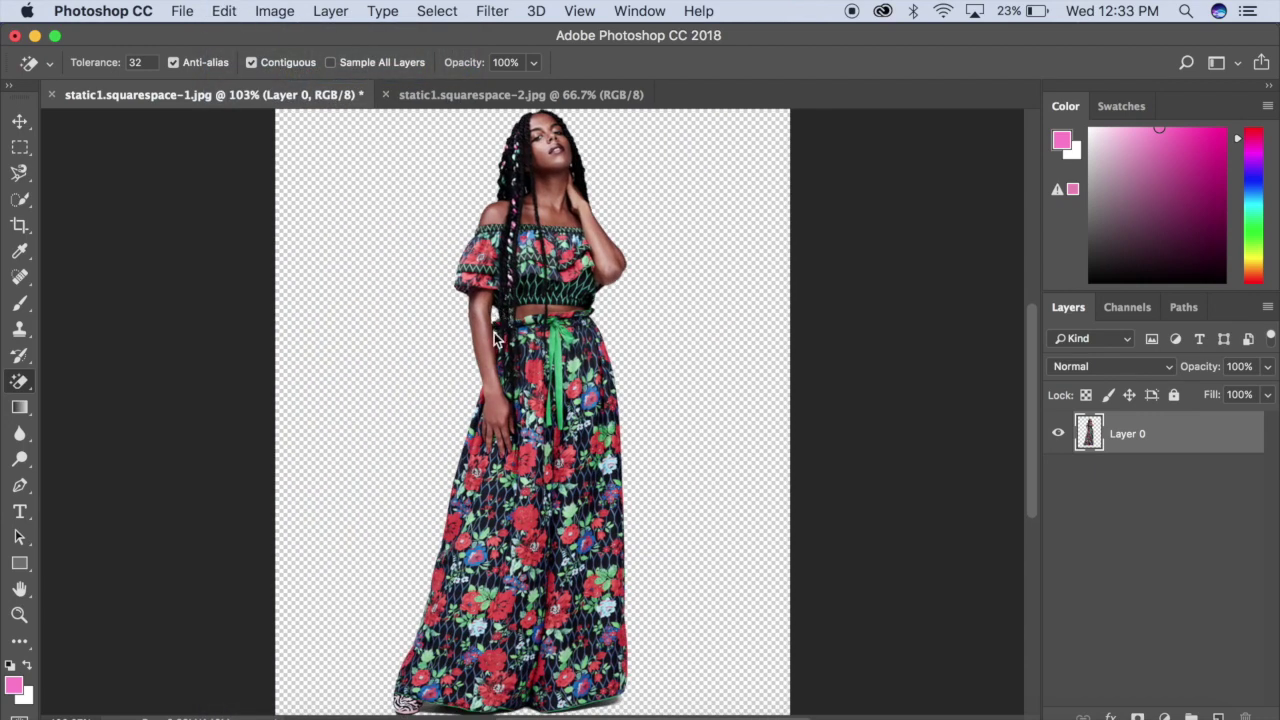
{"action": "left_click", "coordinate": [520, 94]}
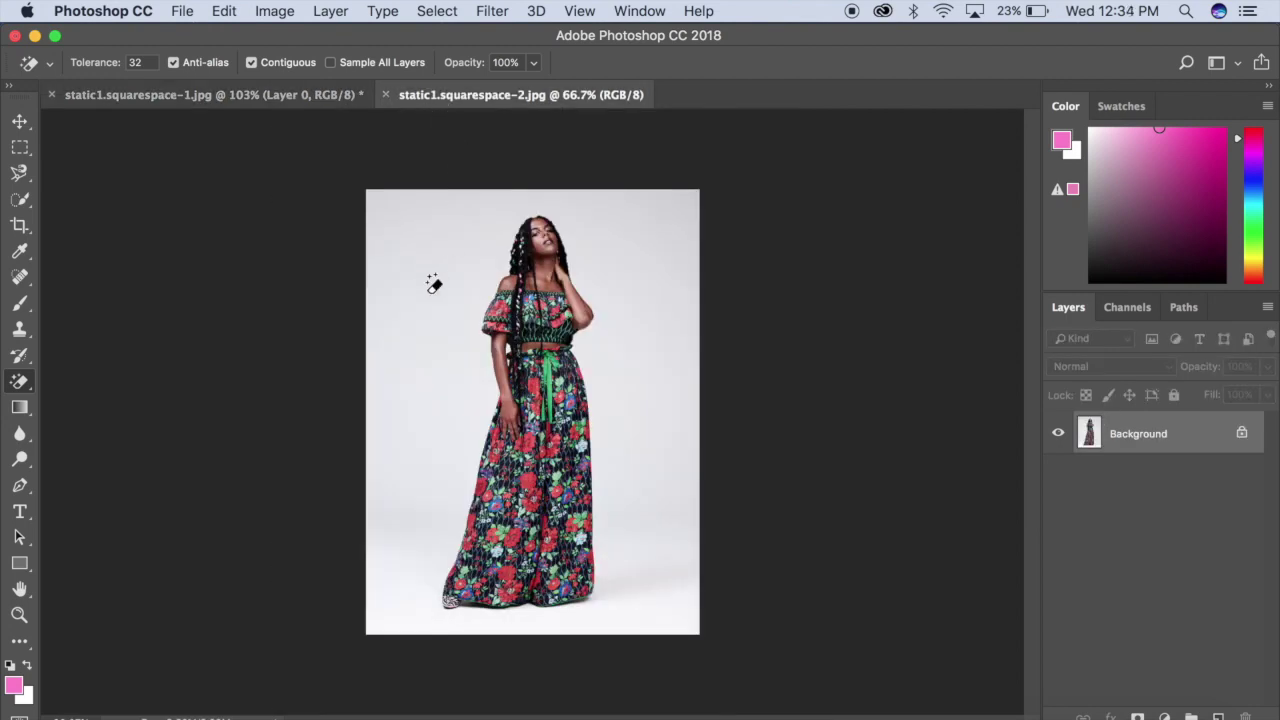
Step: Magic Eraser the second photo's white backdrop down to transparency
{"action": "left_click", "coordinate": [434, 283]}
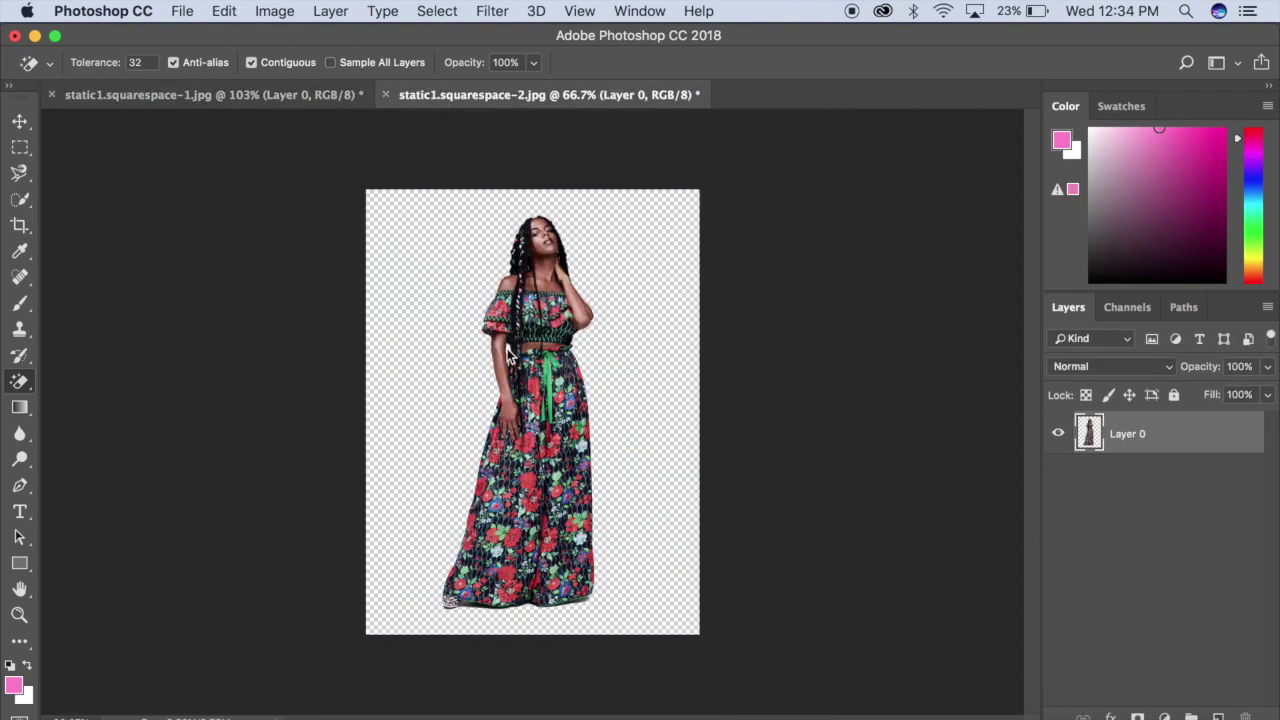
{"action": "scroll", "coordinate": [509, 355], "scroll_direction": "up", "scroll_amount": 2}
{"action": "scroll", "coordinate": [497, 320], "scroll_direction": "up", "scroll_amount": 2}
{"action": "scroll", "coordinate": [486, 285], "scroll_direction": "up", "scroll_amount": 1}
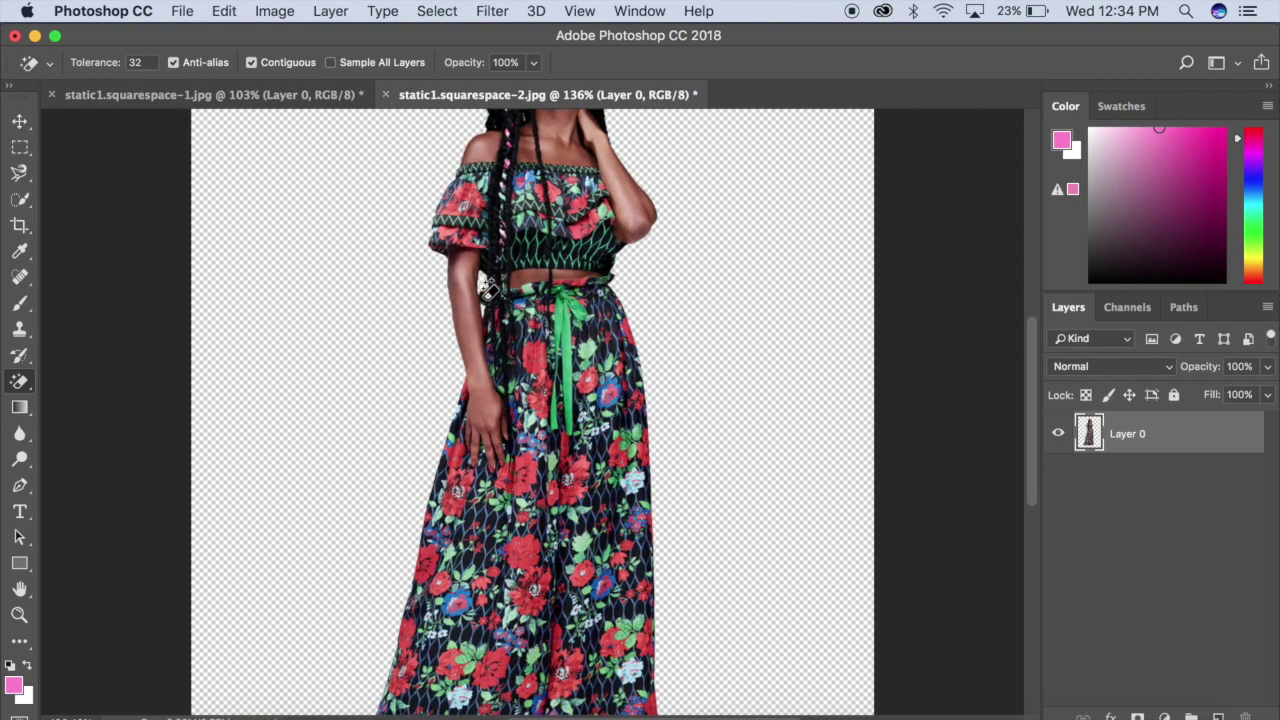
Step: Switch to the Move tool and return to the first photo
{"action": "key", "text": "v"}
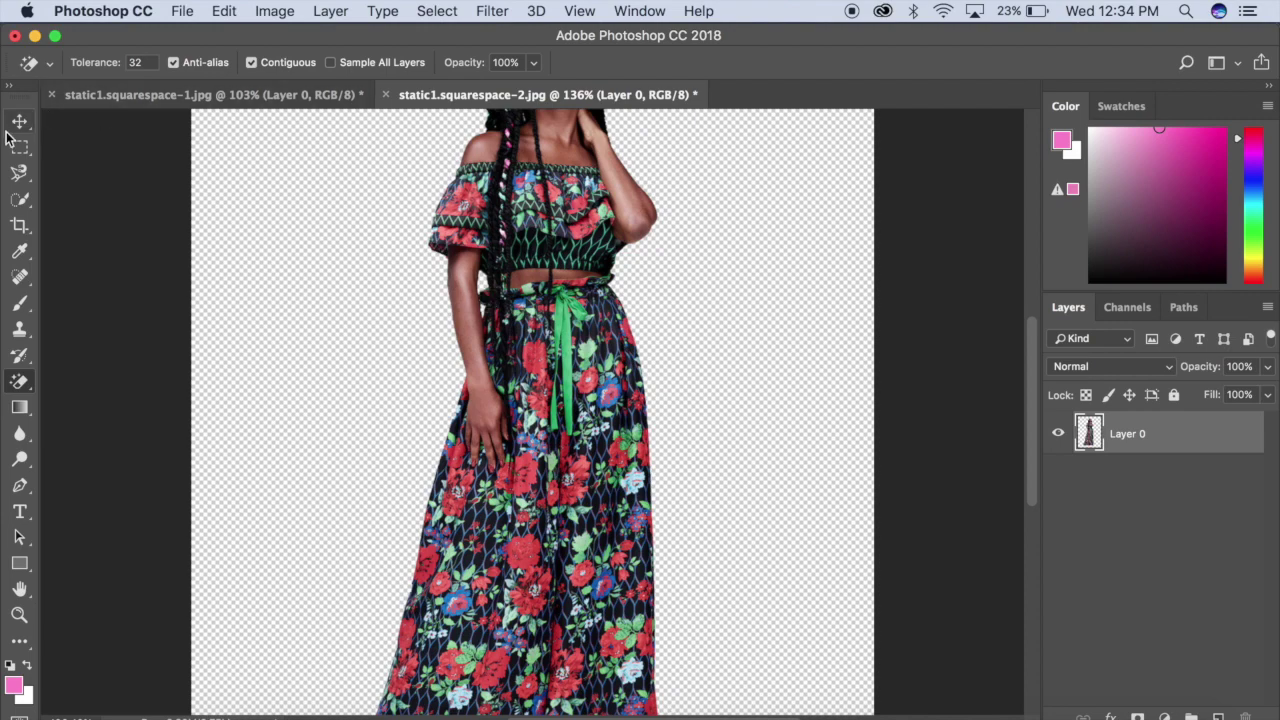
{"action": "scroll", "coordinate": [375, 357], "scroll_direction": "down", "scroll_amount": 2}
{"action": "scroll", "coordinate": [371, 357], "scroll_direction": "down", "scroll_amount": 1}
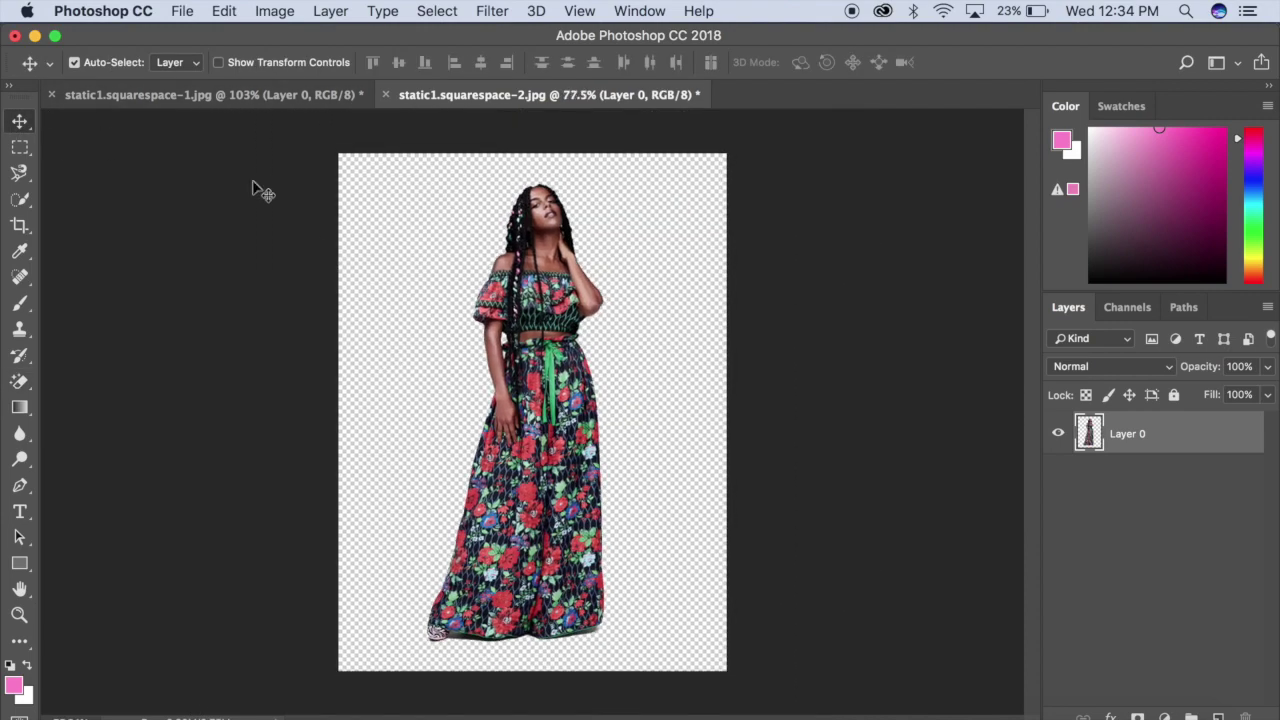
{"action": "left_click", "coordinate": [245, 97]}
Step: Crop-extend the first photo's canvas far to the right, leaving transparent space beside the model
{"action": "scroll", "coordinate": [620, 316], "scroll_direction": "down", "scroll_amount": 1}
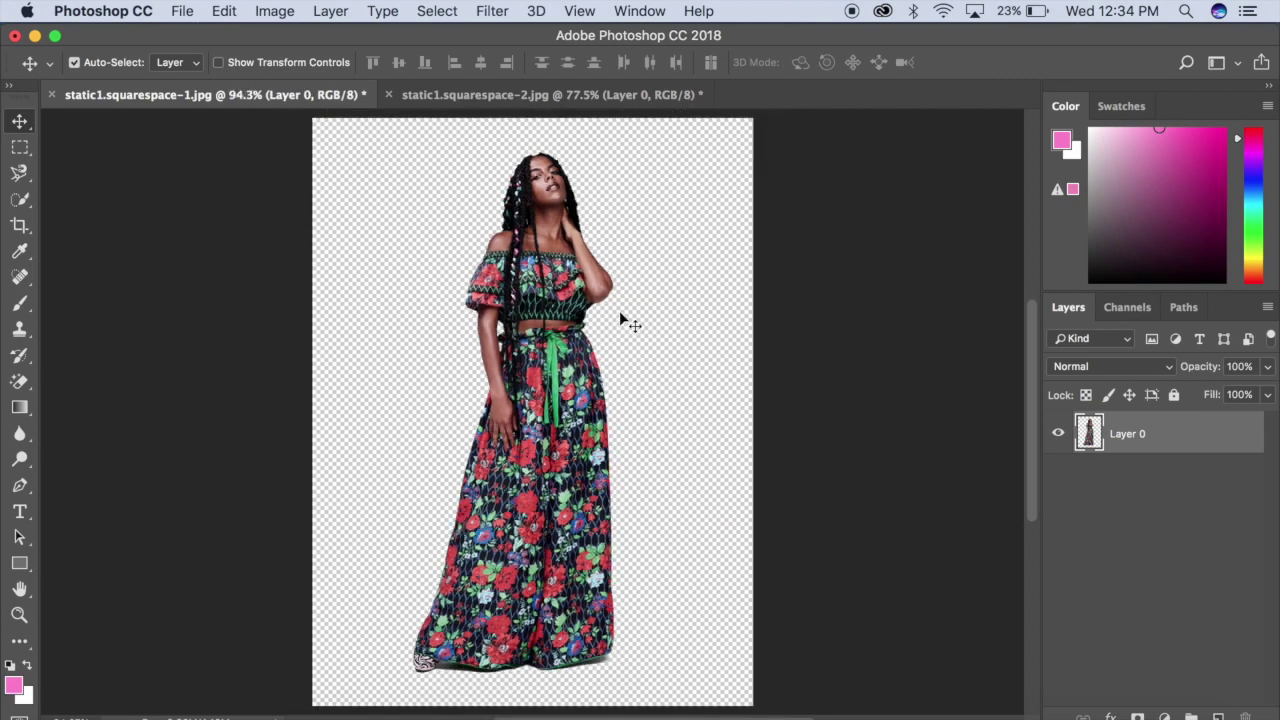
{"action": "scroll", "coordinate": [620, 316], "scroll_direction": "down", "scroll_amount": 1}
{"action": "scroll", "coordinate": [620, 316], "scroll_direction": "down", "scroll_amount": 1}
{"action": "left_click", "coordinate": [20, 226]}
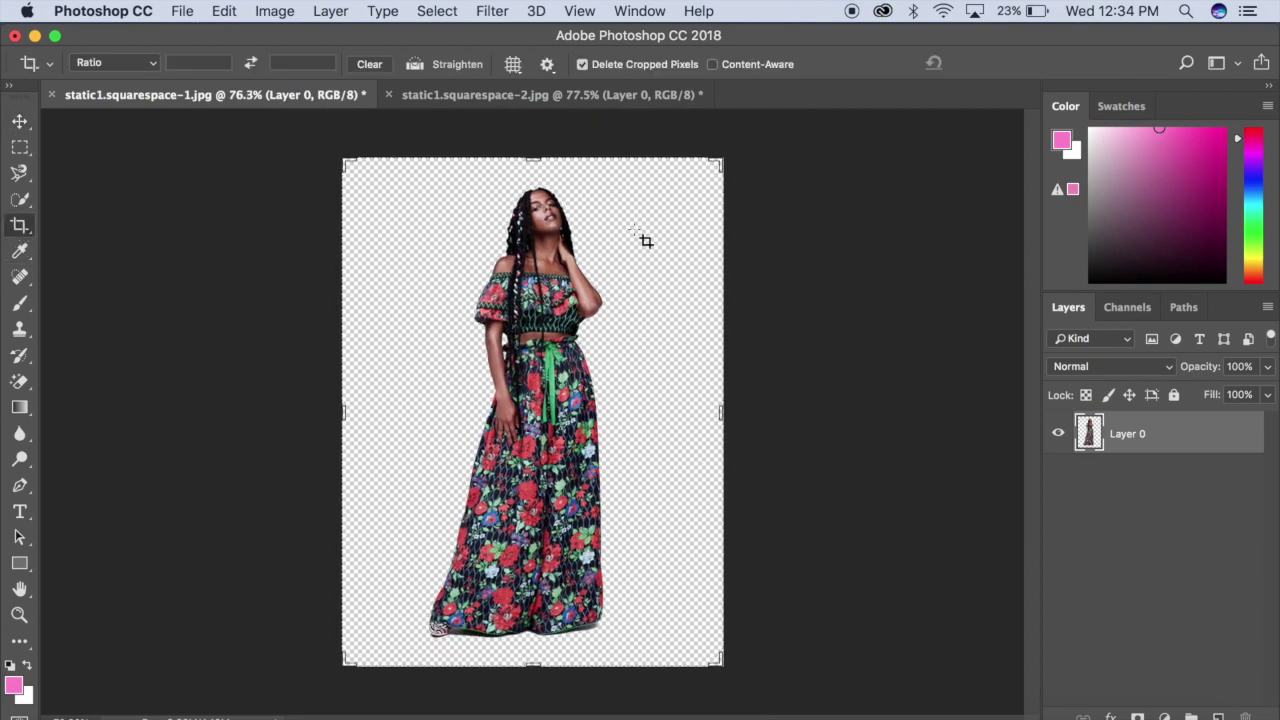
{"action": "left_click_drag", "start_coordinate": [720, 411], "coordinate": [936, 411]}
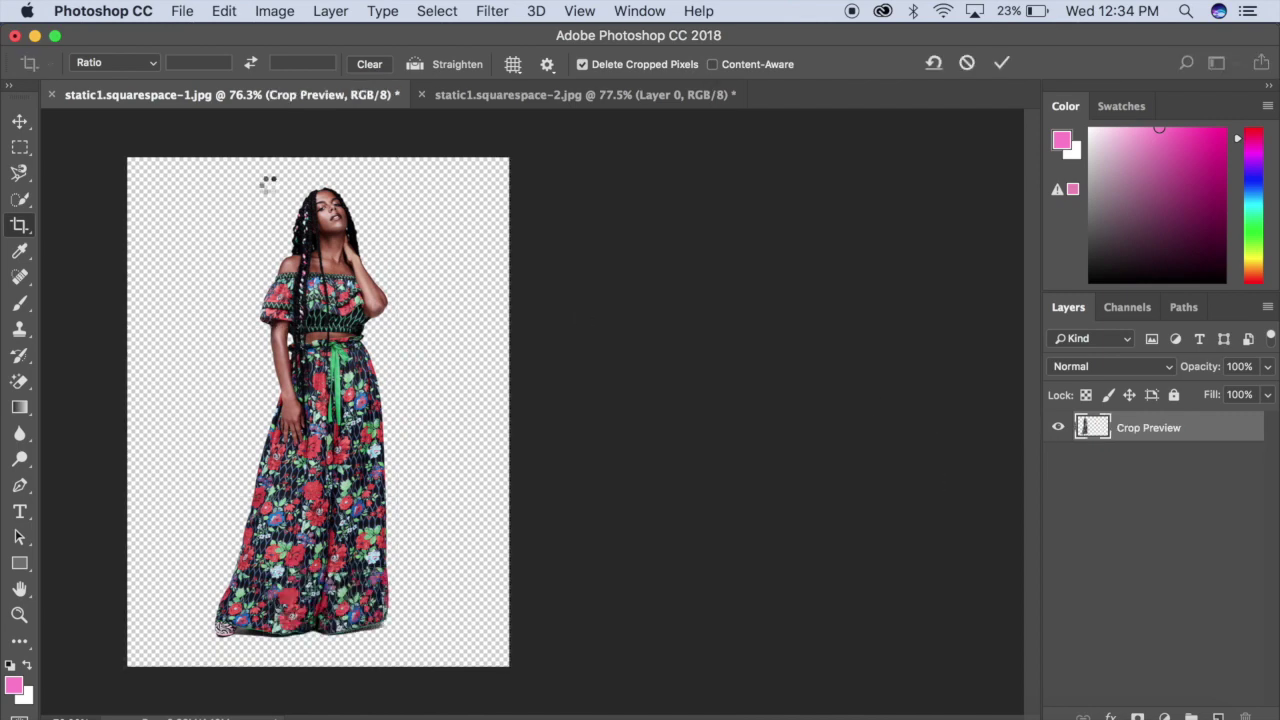
{"action": "key", "text": "Return"}
{"action": "left_click", "coordinate": [20, 122]}
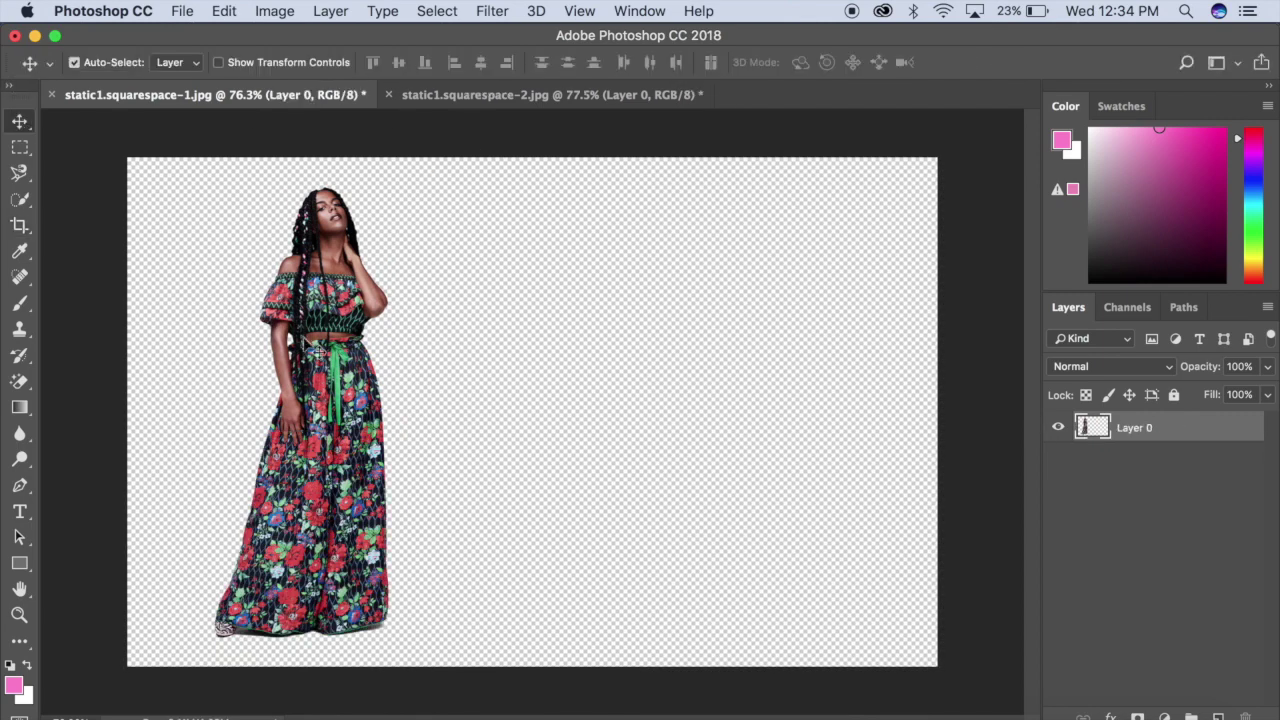
{"action": "left_click_drag", "start_coordinate": [337, 355], "coordinate": [495, 102]}
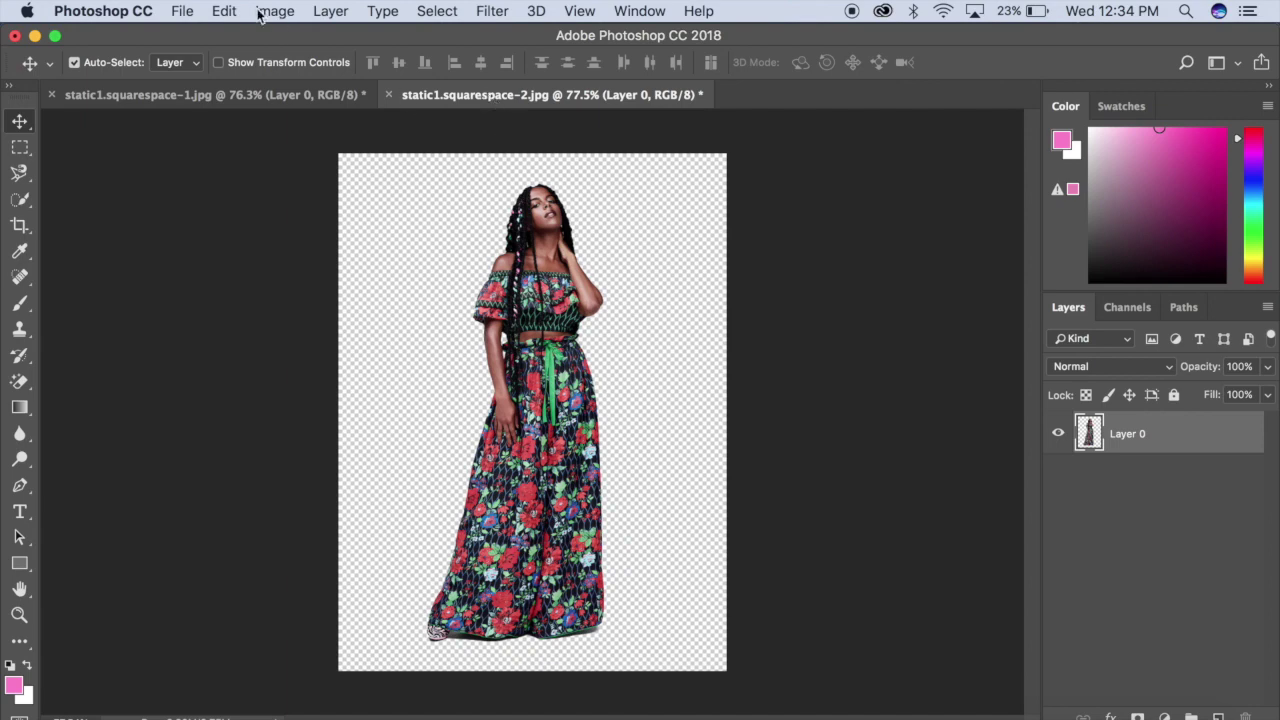
Step: Rotate the second photo 90° clockwise twice, then 180°, then flip the canvas horizontally
{"action": "left_click", "coordinate": [221, 10]}
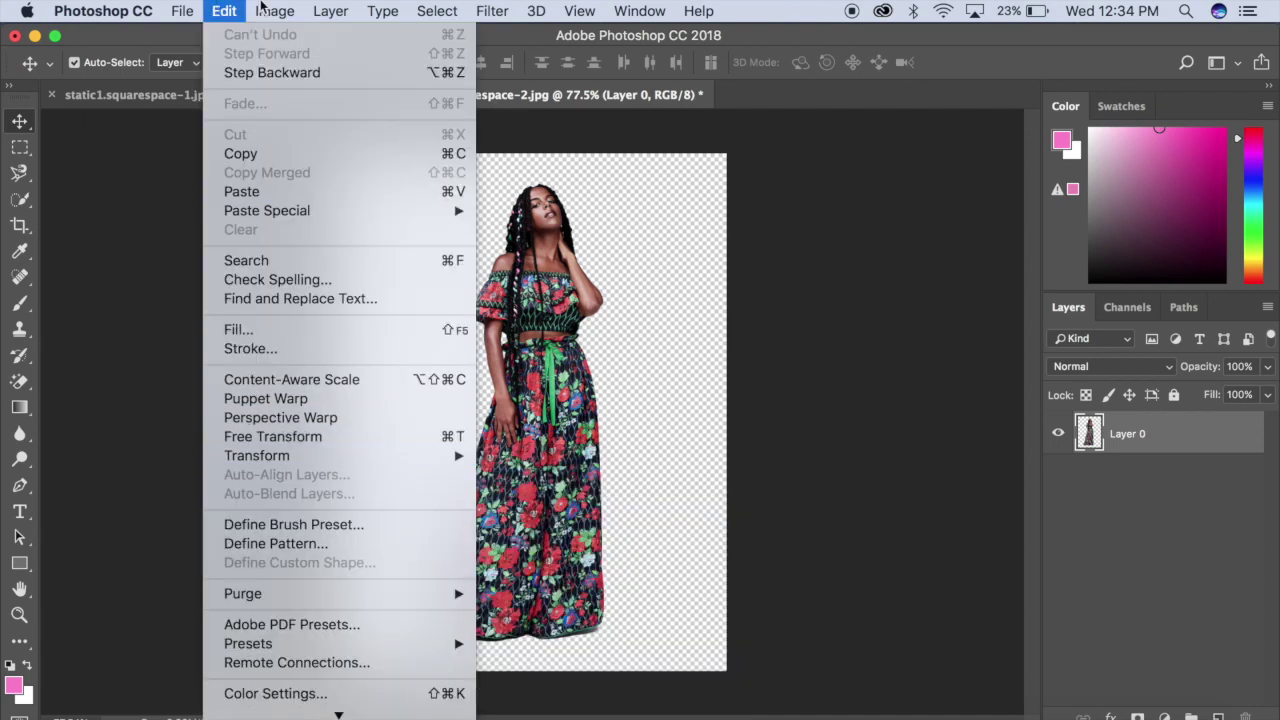
{"action": "mouse_move", "coordinate": [315, 203]}
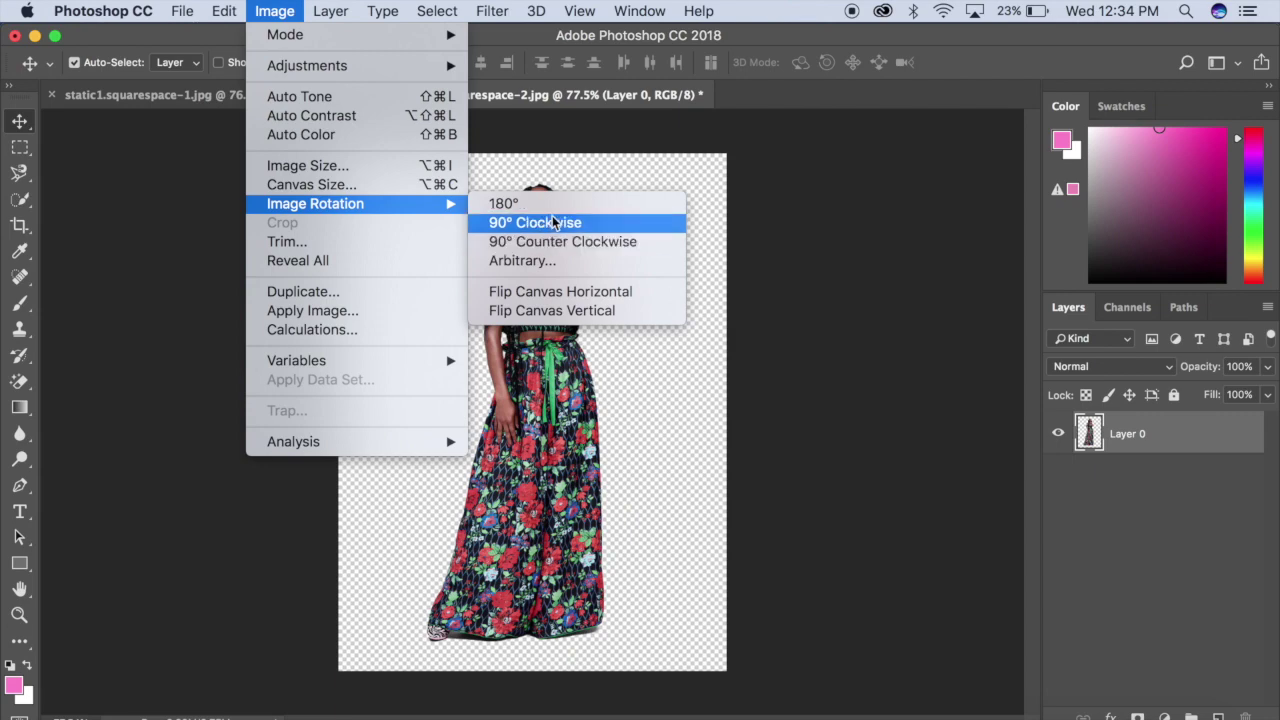
{"action": "left_click", "coordinate": [554, 222]}
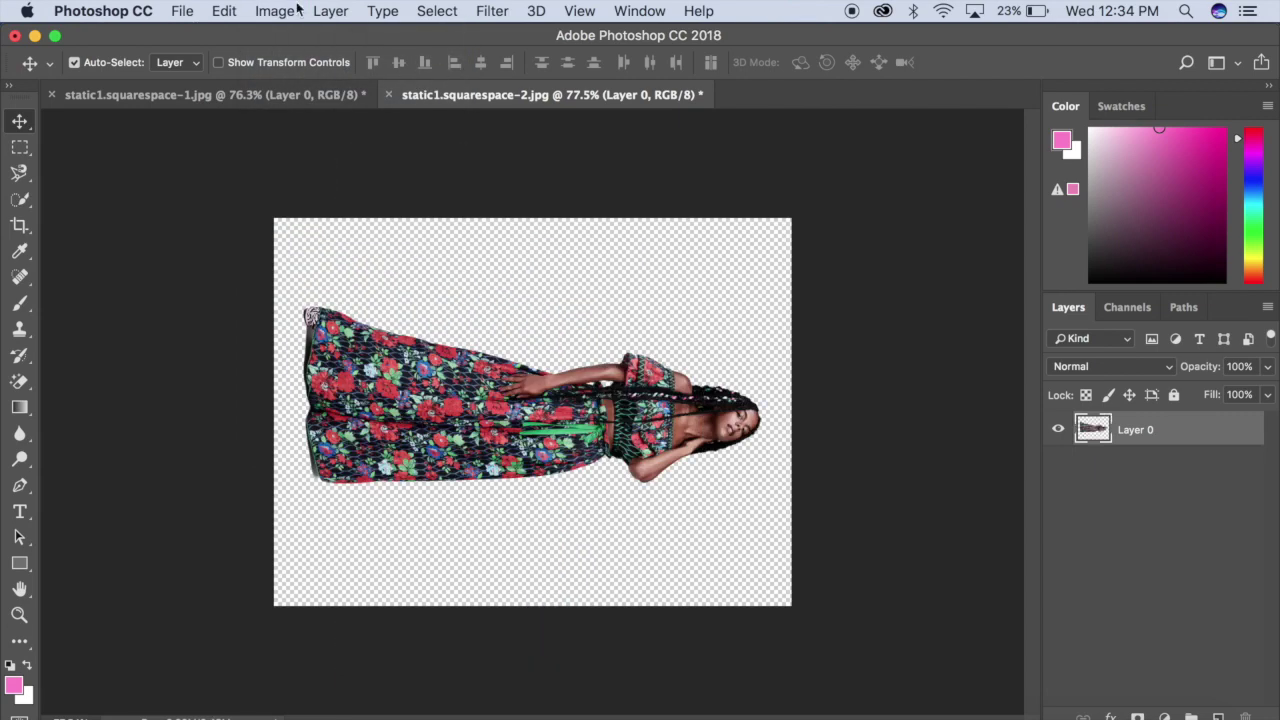
{"action": "left_click", "coordinate": [285, 10]}
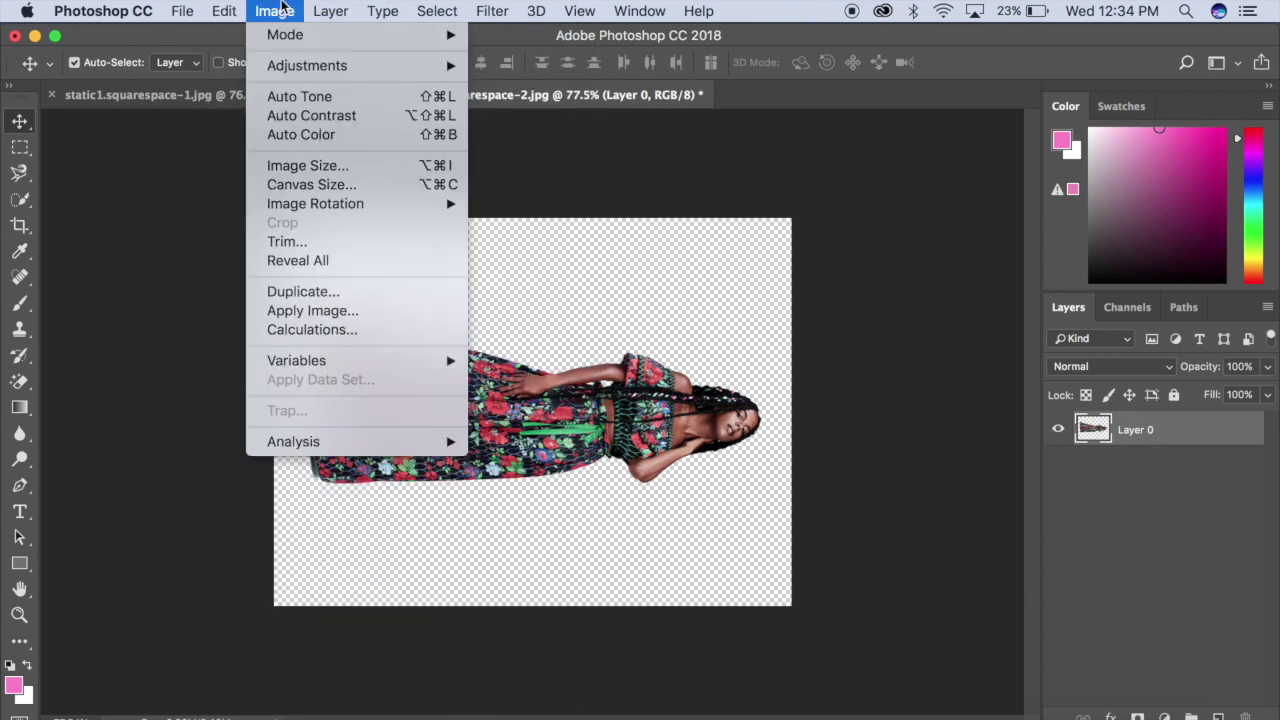
{"action": "mouse_move", "coordinate": [315, 203]}
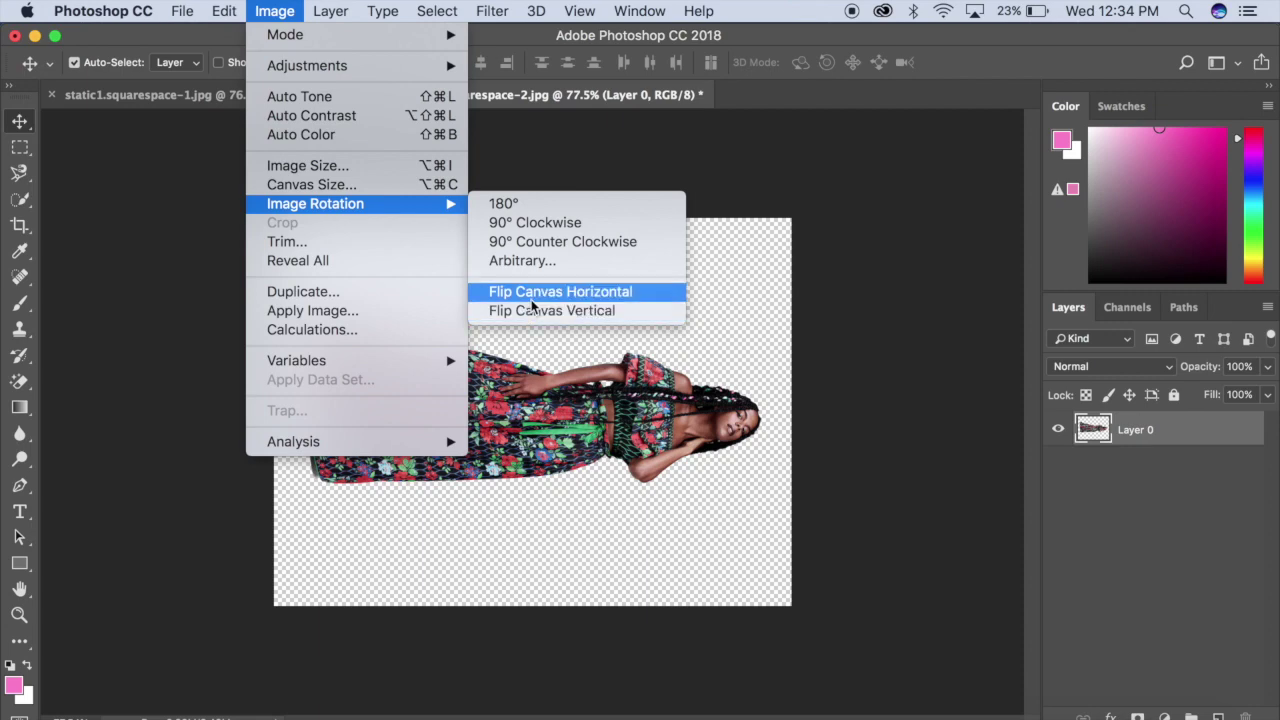
{"action": "left_click", "coordinate": [538, 223]}
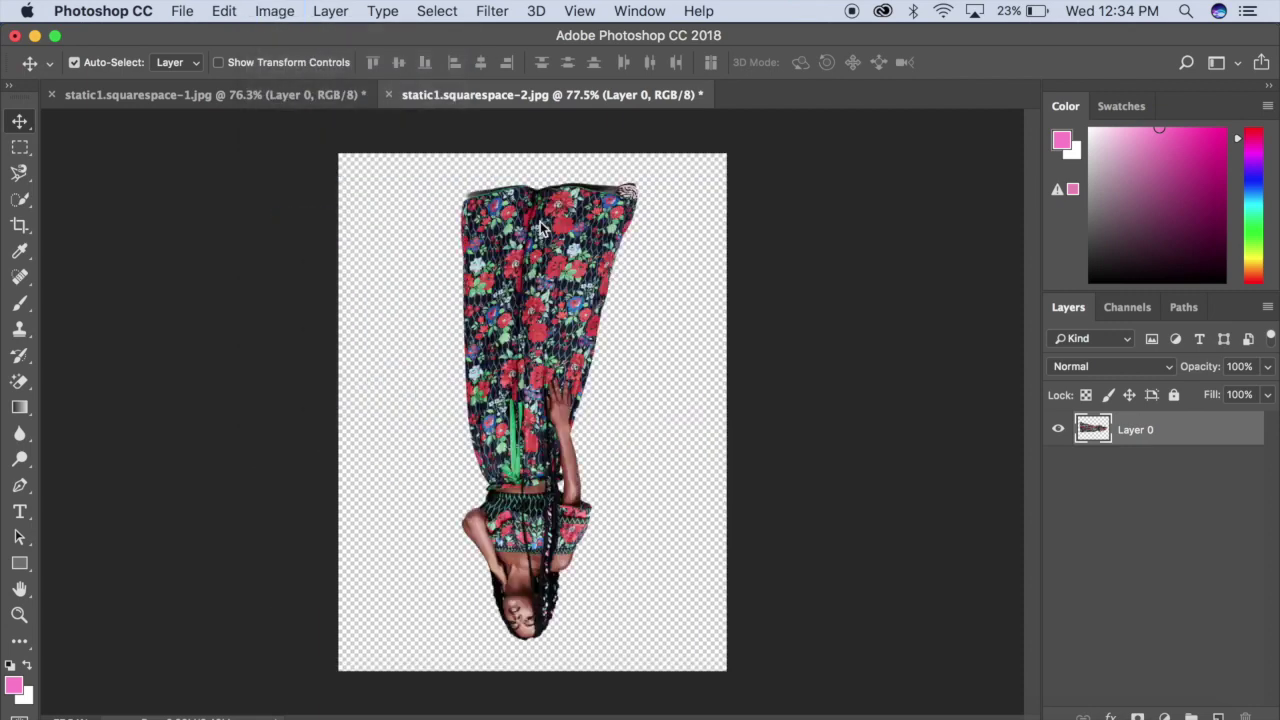
{"action": "left_click", "coordinate": [286, 10]}
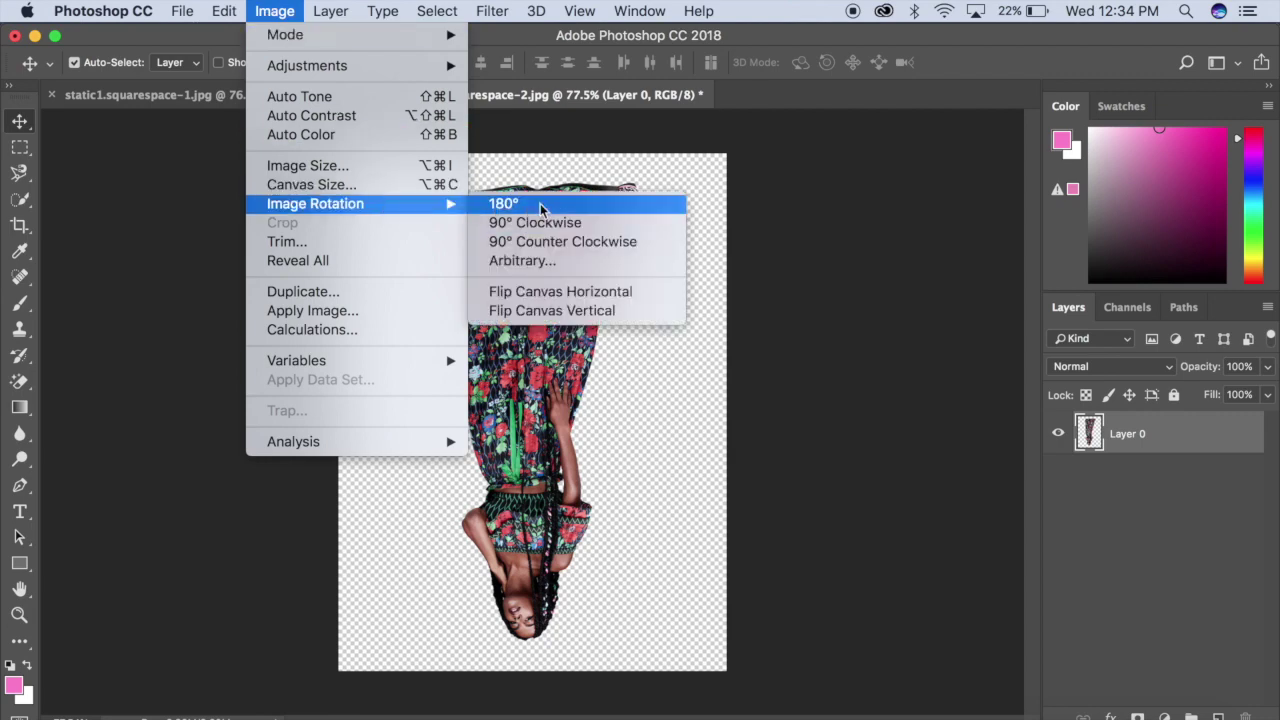
{"action": "left_click", "coordinate": [540, 203]}
{"action": "left_click", "coordinate": [288, 10]}
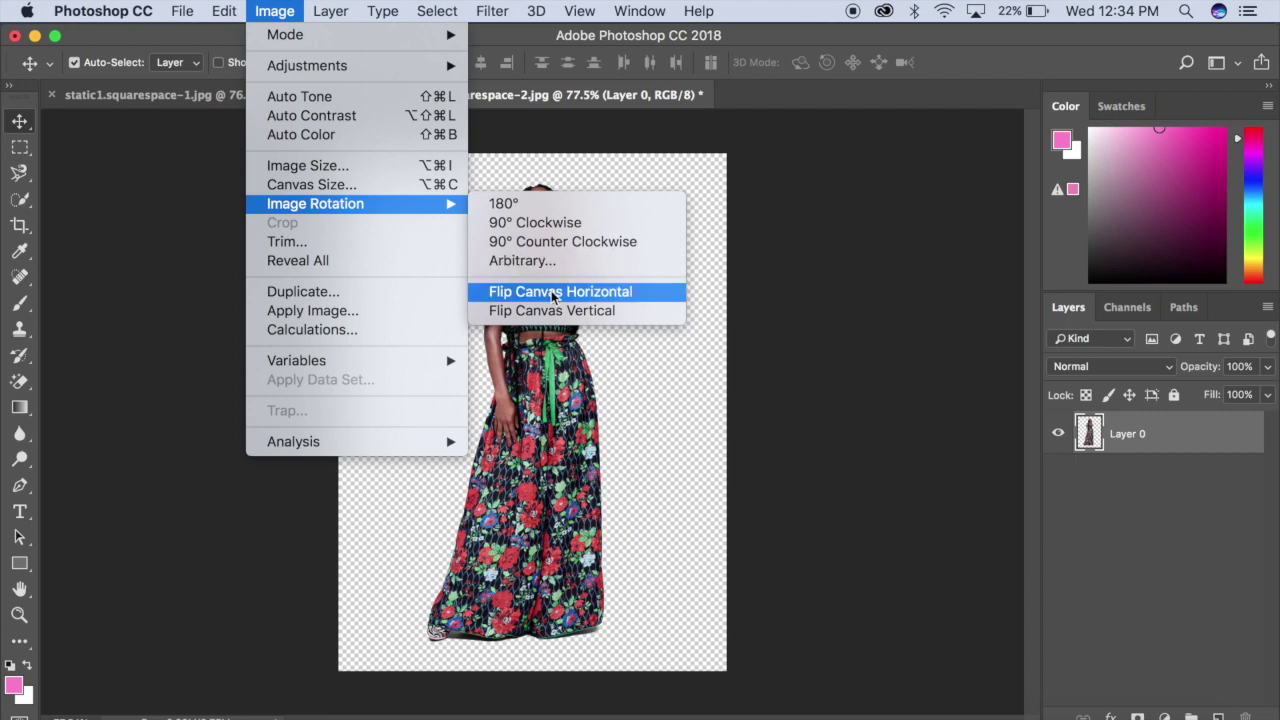
{"action": "left_click", "coordinate": [553, 292]}
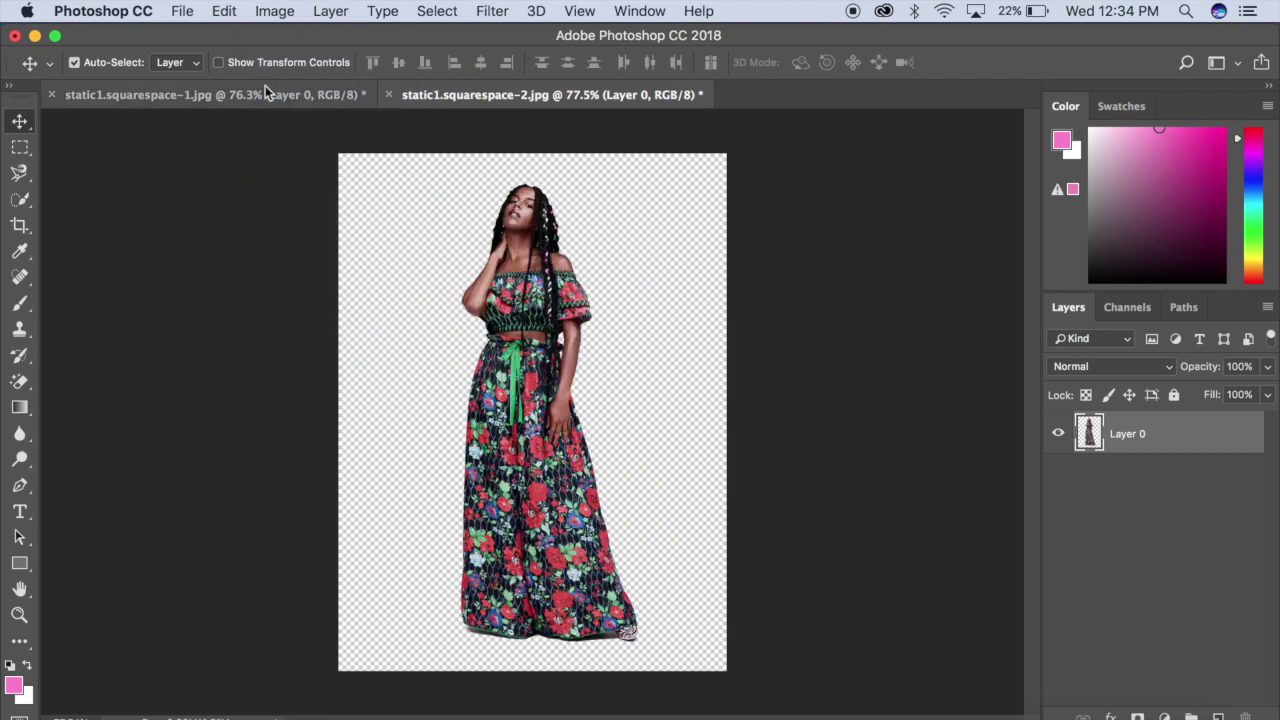
Step: Drag the mirrored model into the wide image's middle and duplicate it as Layer 1 copy
{"action": "left_click_drag", "start_coordinate": [1080, 432], "coordinate": [506, 351]}
{"action": "left_click_drag", "start_coordinate": [508, 397], "coordinate": [490, 430]}
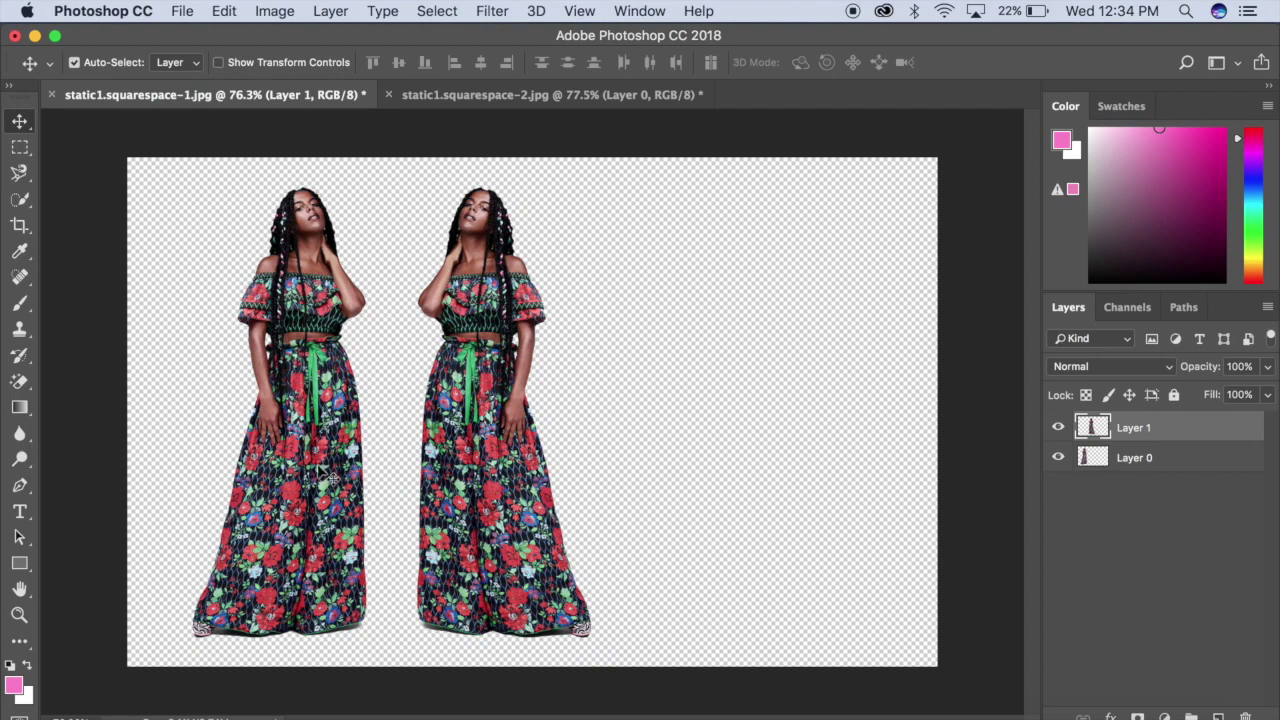
{"action": "right_click", "coordinate": [1178, 429]}
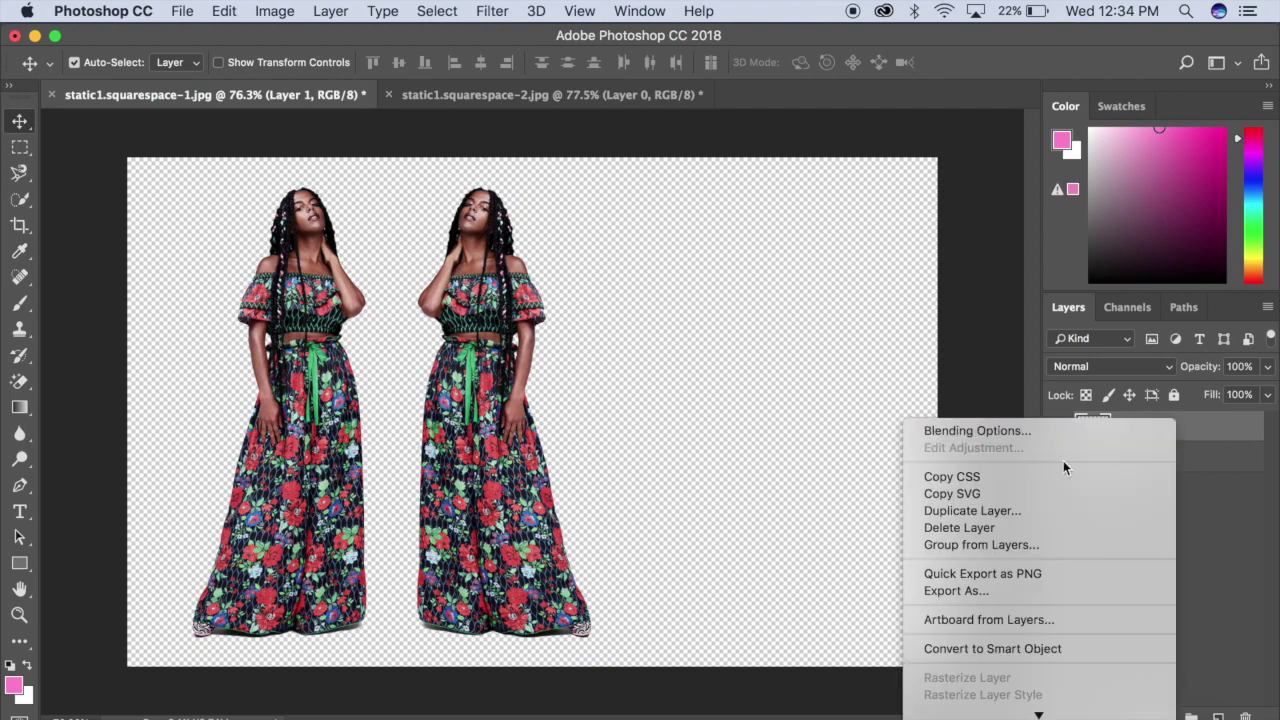
{"action": "left_click", "coordinate": [960, 511]}
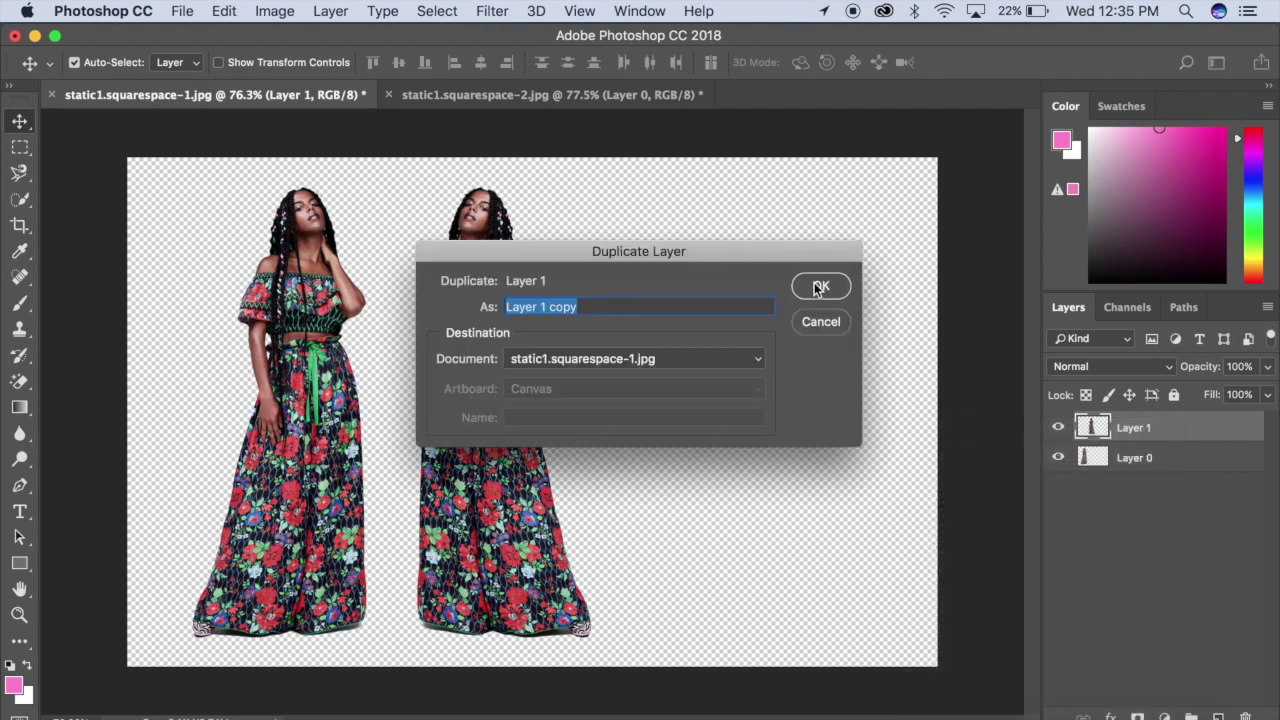
{"action": "left_click", "coordinate": [819, 289]}
Step: Duplicate Layer 0 and move the Layer 0 copy figure to the right
{"action": "left_click", "coordinate": [1160, 486]}
{"action": "right_click", "coordinate": [1159, 480]}
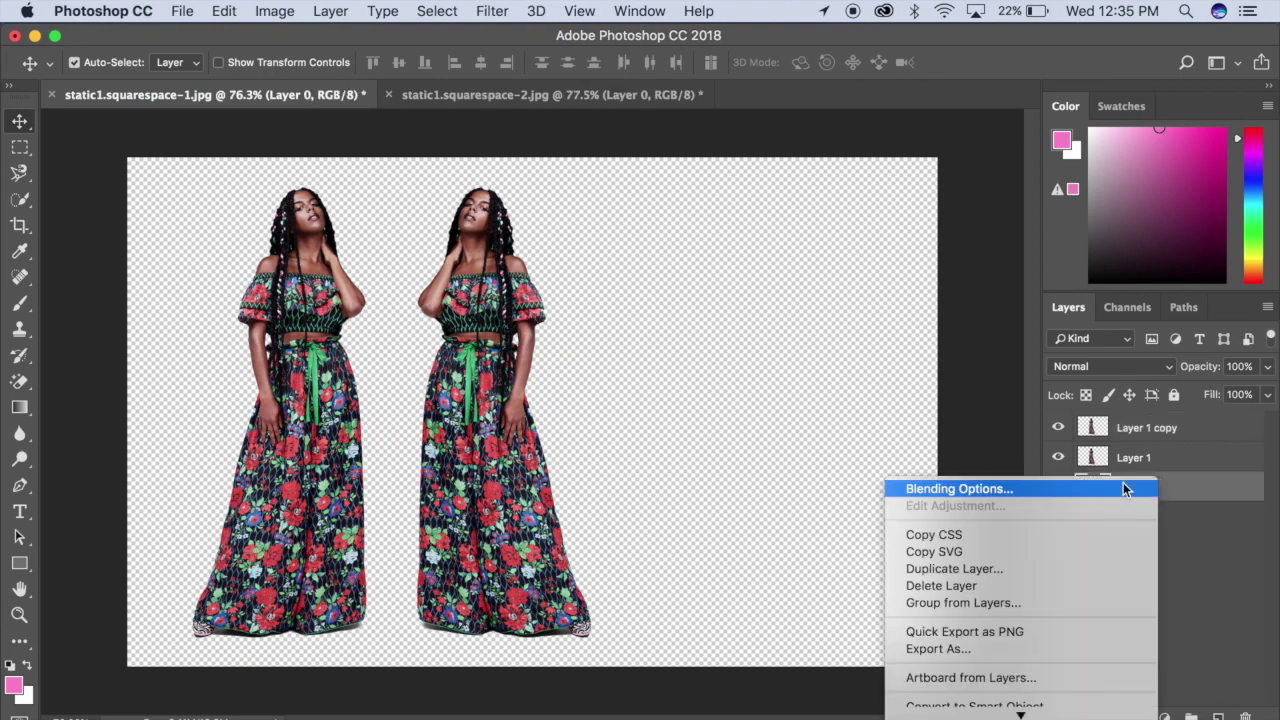
{"action": "left_click", "coordinate": [932, 570]}
{"action": "left_click", "coordinate": [821, 287]}
{"action": "left_click_drag", "start_coordinate": [296, 490], "coordinate": [690, 479]}
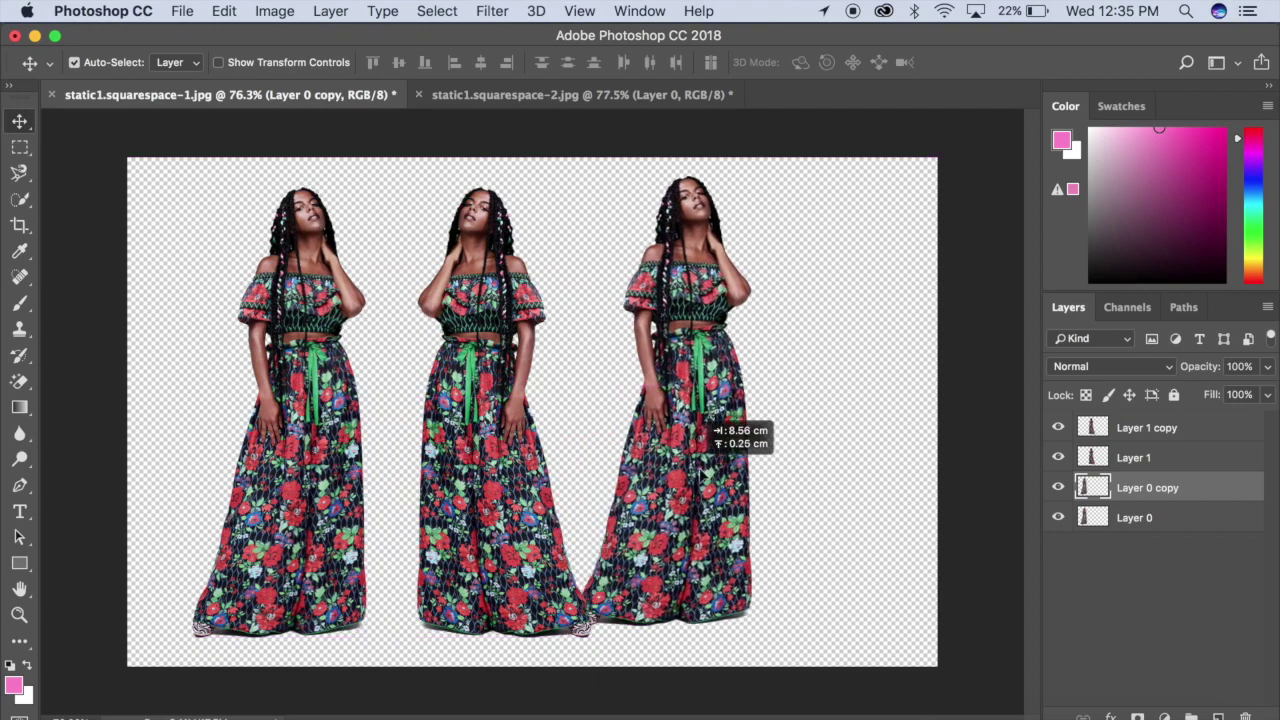
{"action": "left_click_drag", "start_coordinate": [690, 479], "coordinate": [704, 488]}
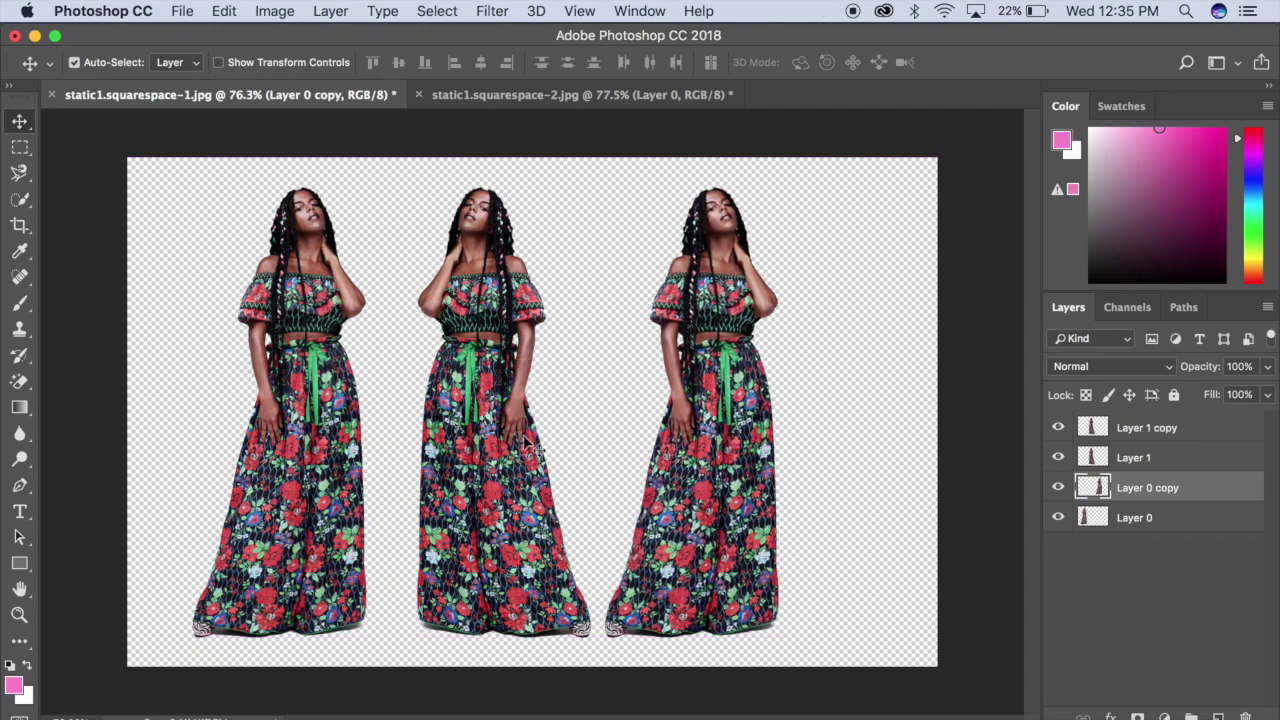
{"action": "scroll", "coordinate": [527, 445], "scroll_direction": "down", "scroll_amount": 3}
Step: Widen the canvas further right and place the Layer 1 copy there as a fourth figure
{"action": "left_click", "coordinate": [20, 226]}
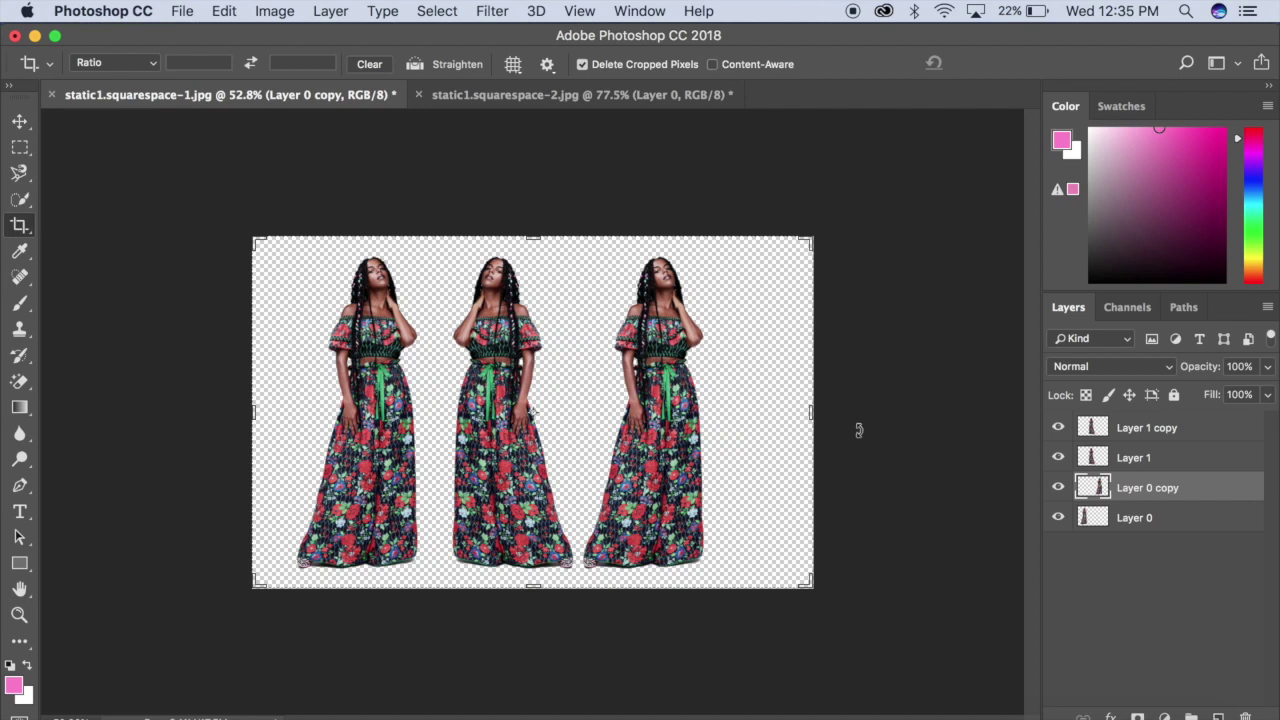
{"action": "left_click_drag", "start_coordinate": [818, 419], "coordinate": [888, 425]}
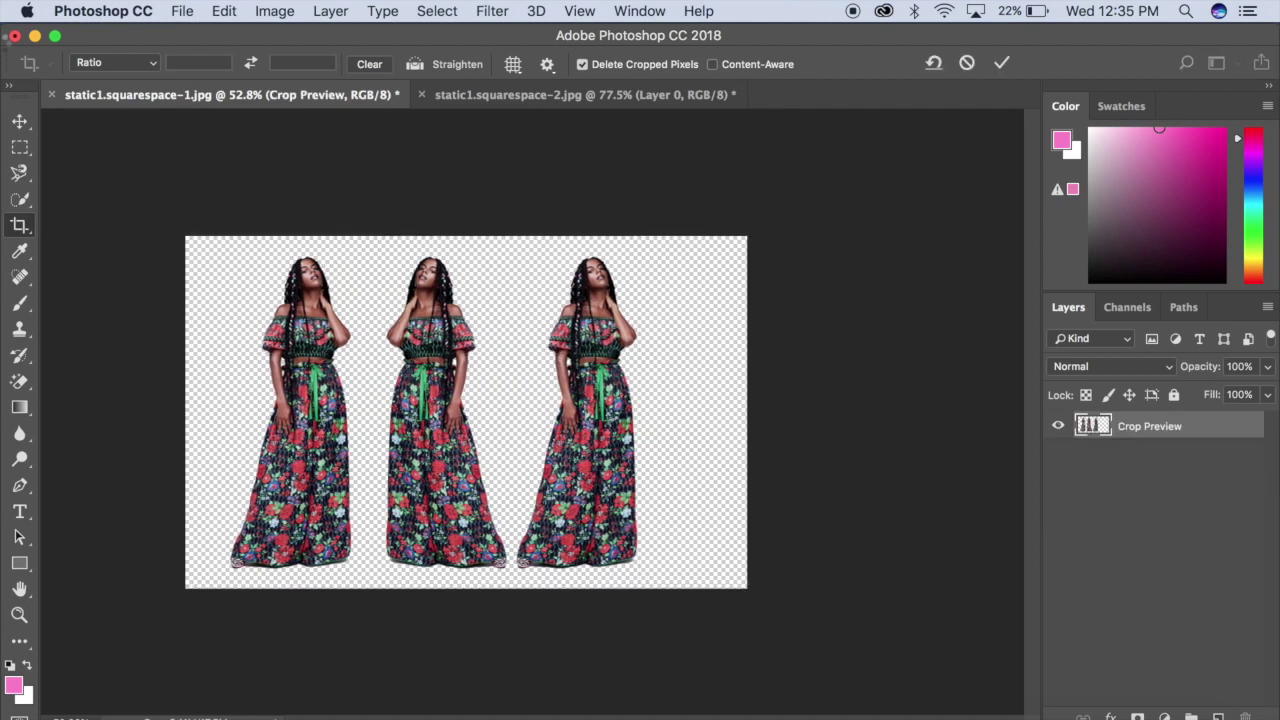
{"action": "key", "text": "Return"}
{"action": "key", "text": "v"}
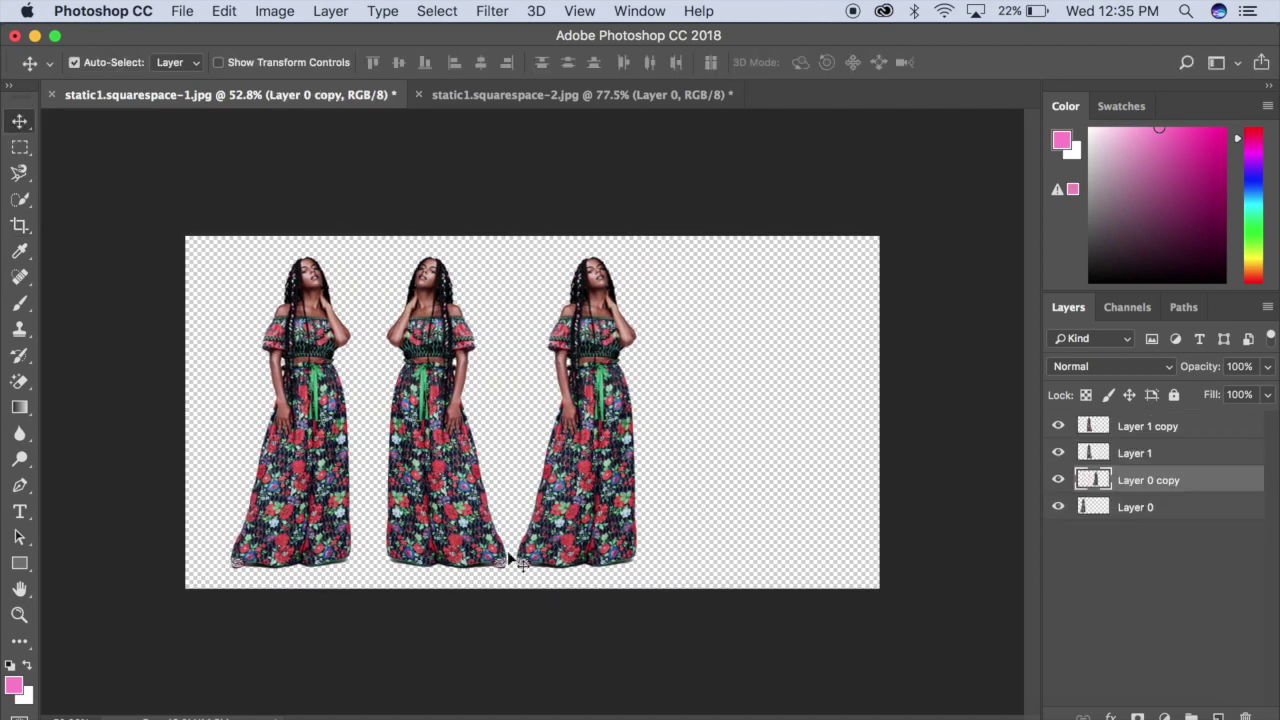
{"action": "mouse_move", "coordinate": [452, 522]}
{"action": "left_mouse_down"}
{"action": "mouse_move", "coordinate": [740, 520]}
{"action": "mouse_move", "coordinate": [727, 522]}
{"action": "left_mouse_up"}
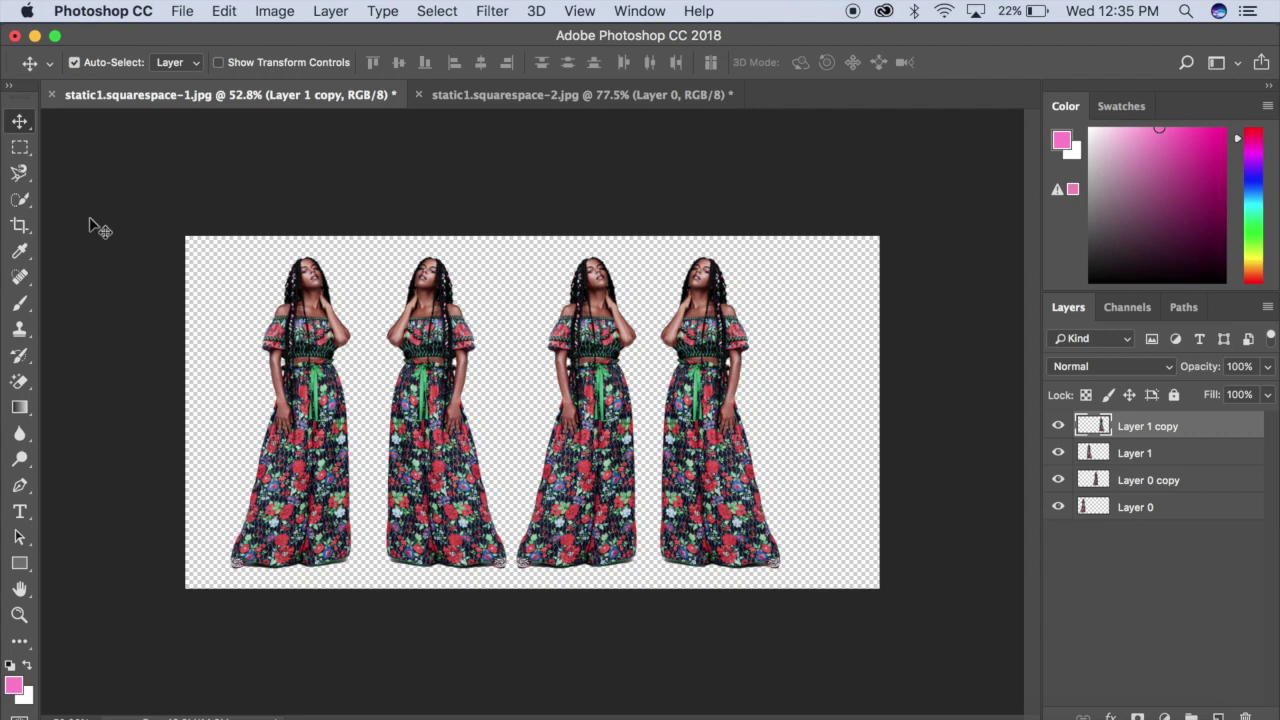
Step: Crop the empty left and right canvas edges to frame all four figures
{"action": "left_click", "coordinate": [20, 228]}
{"action": "left_click_drag", "start_coordinate": [877, 412], "coordinate": [843, 414]}
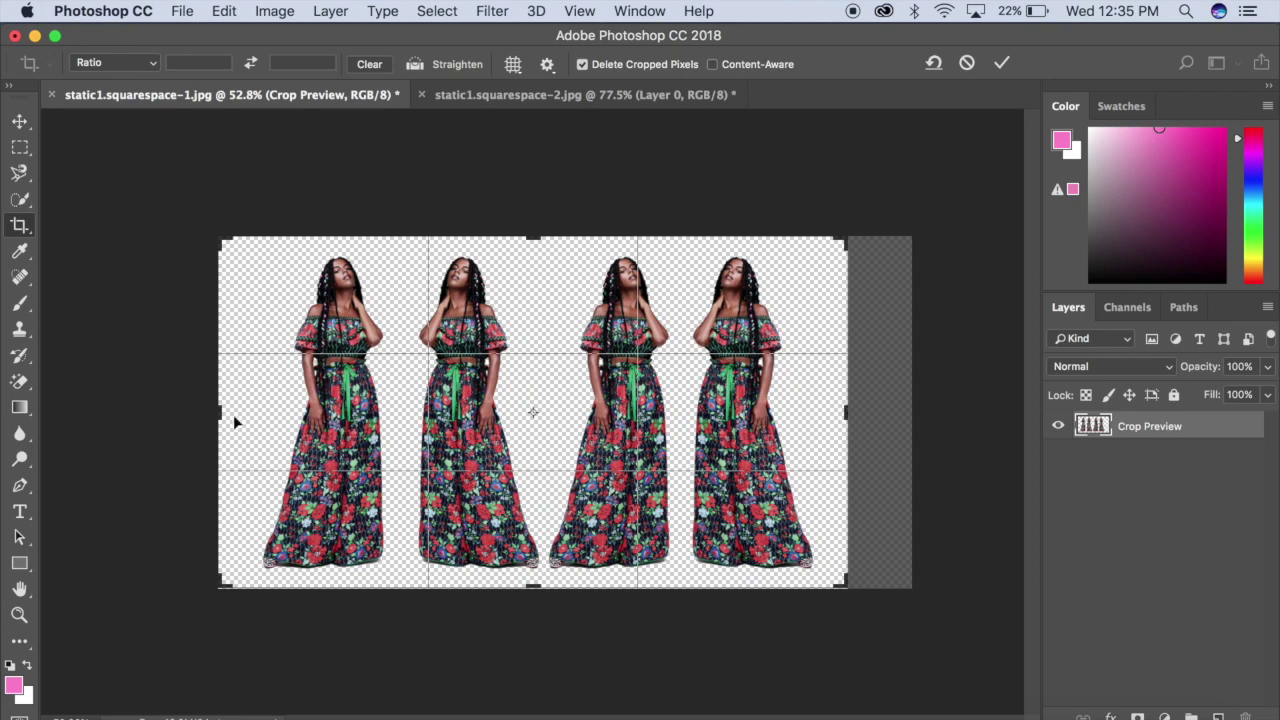
{"action": "left_click_drag", "start_coordinate": [218, 411], "coordinate": [227, 411]}
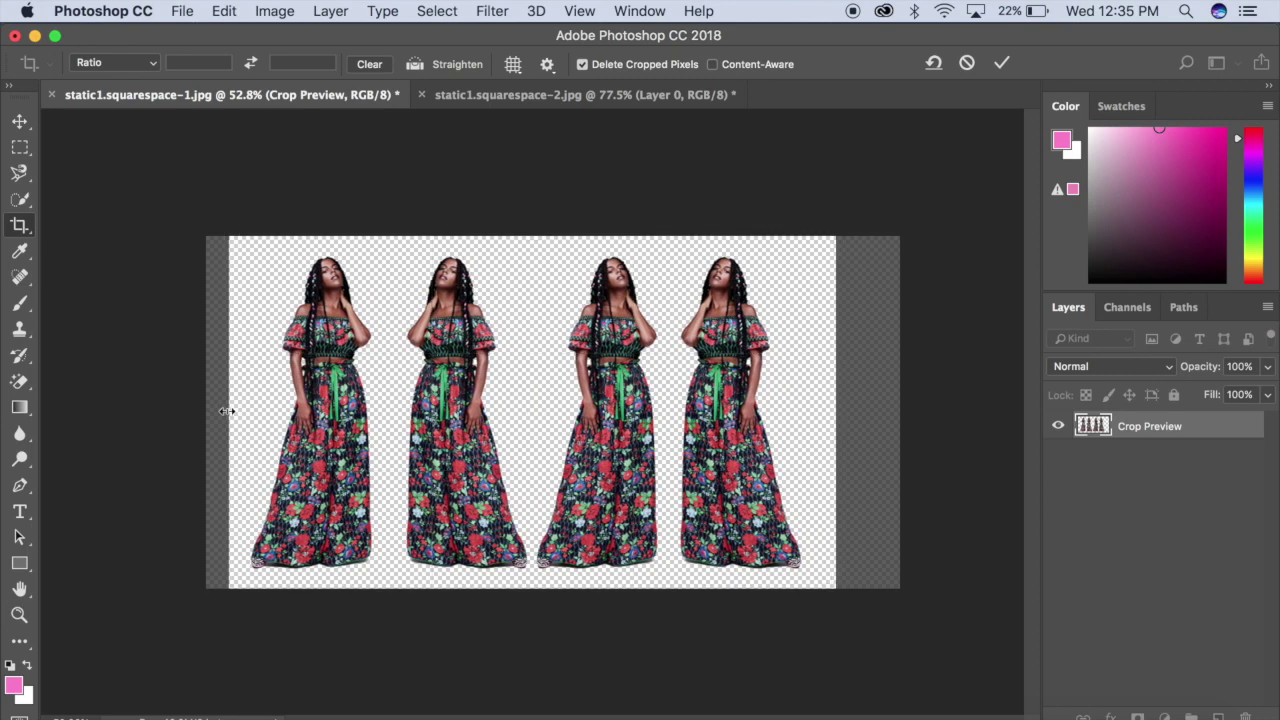
{"action": "key", "text": "Return"}
{"action": "left_click", "coordinate": [20, 121]}
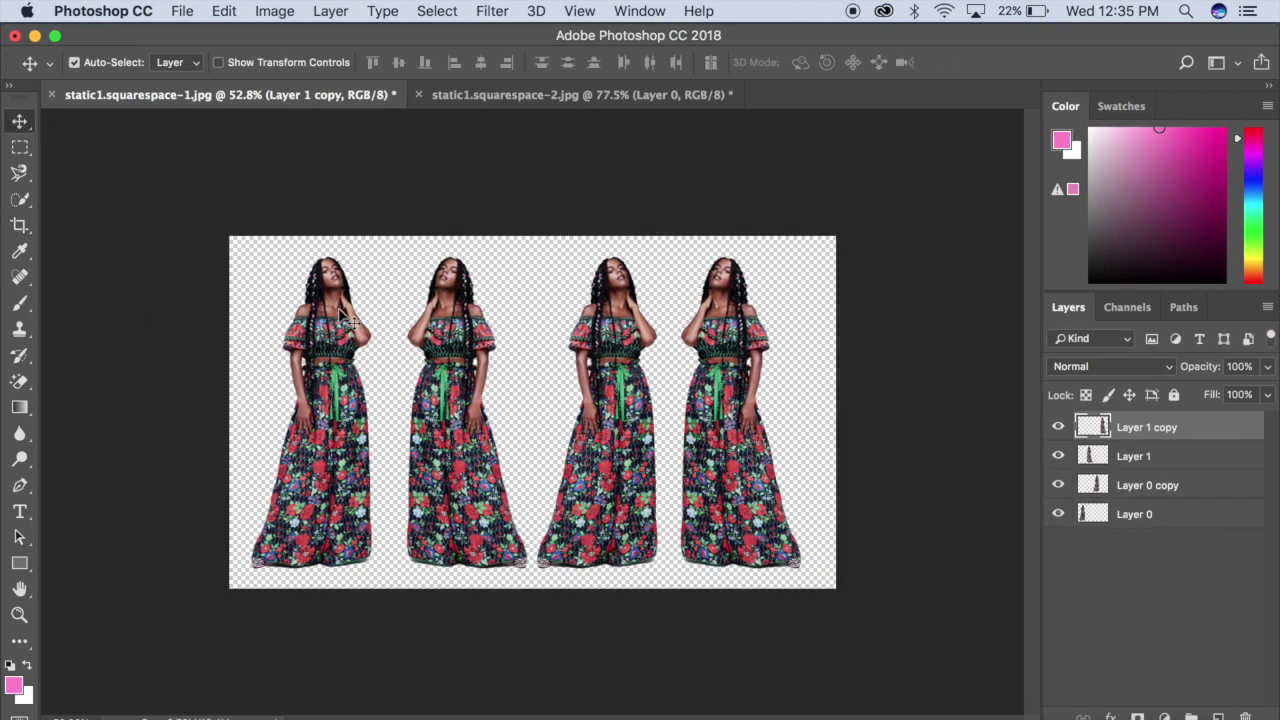
{"action": "scroll", "coordinate": [341, 317], "scroll_direction": "up", "scroll_amount": 1}
{"action": "scroll", "coordinate": [341, 317], "scroll_direction": "up", "scroll_amount": 1}
{"action": "scroll", "coordinate": [341, 317], "scroll_direction": "up", "scroll_amount": 1}
{"action": "scroll", "coordinate": [341, 317], "scroll_direction": "up", "scroll_amount": 1}
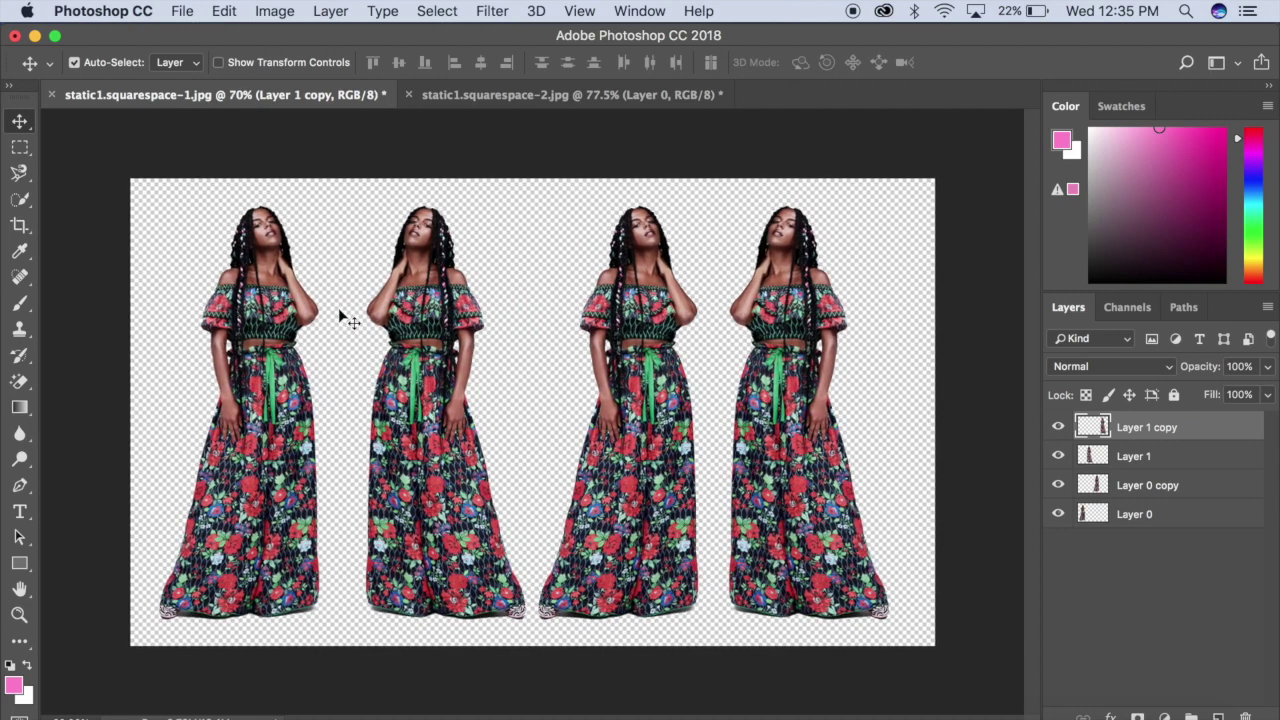
Step: Merge all visible layers into one and apply Vibrance +34
{"action": "left_click", "coordinate": [332, 10]}
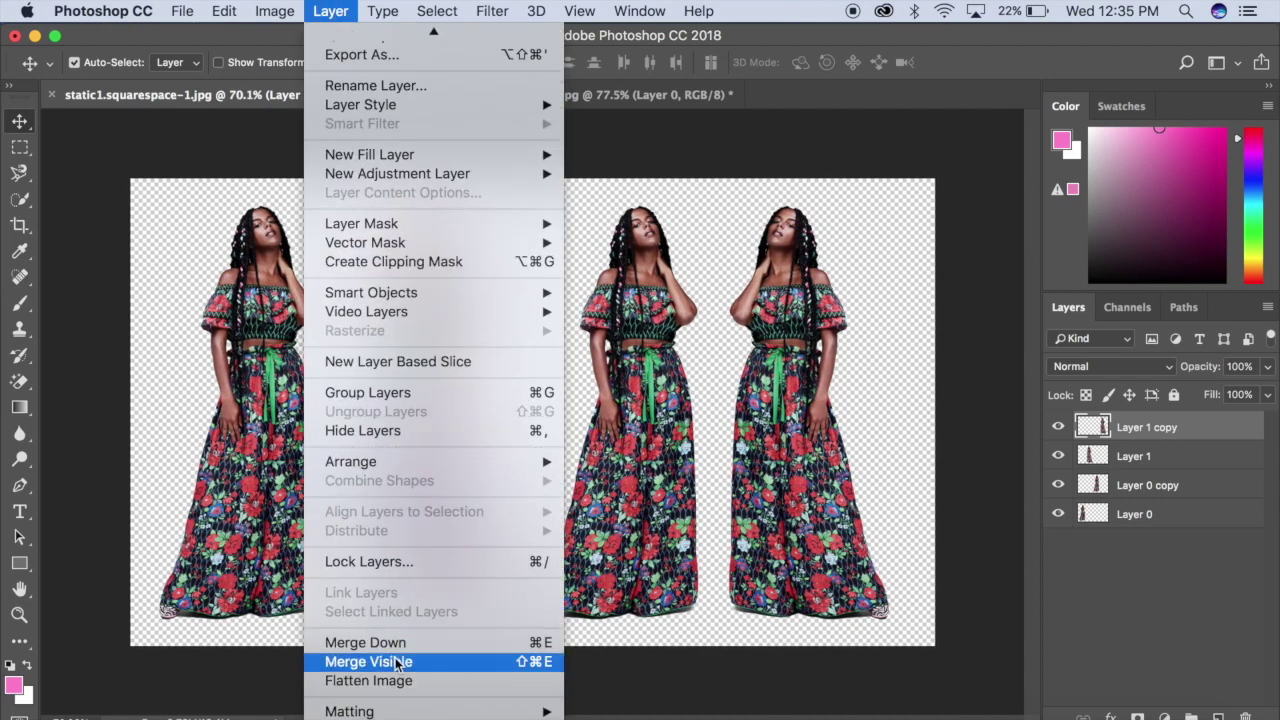
{"action": "left_click", "coordinate": [398, 662]}
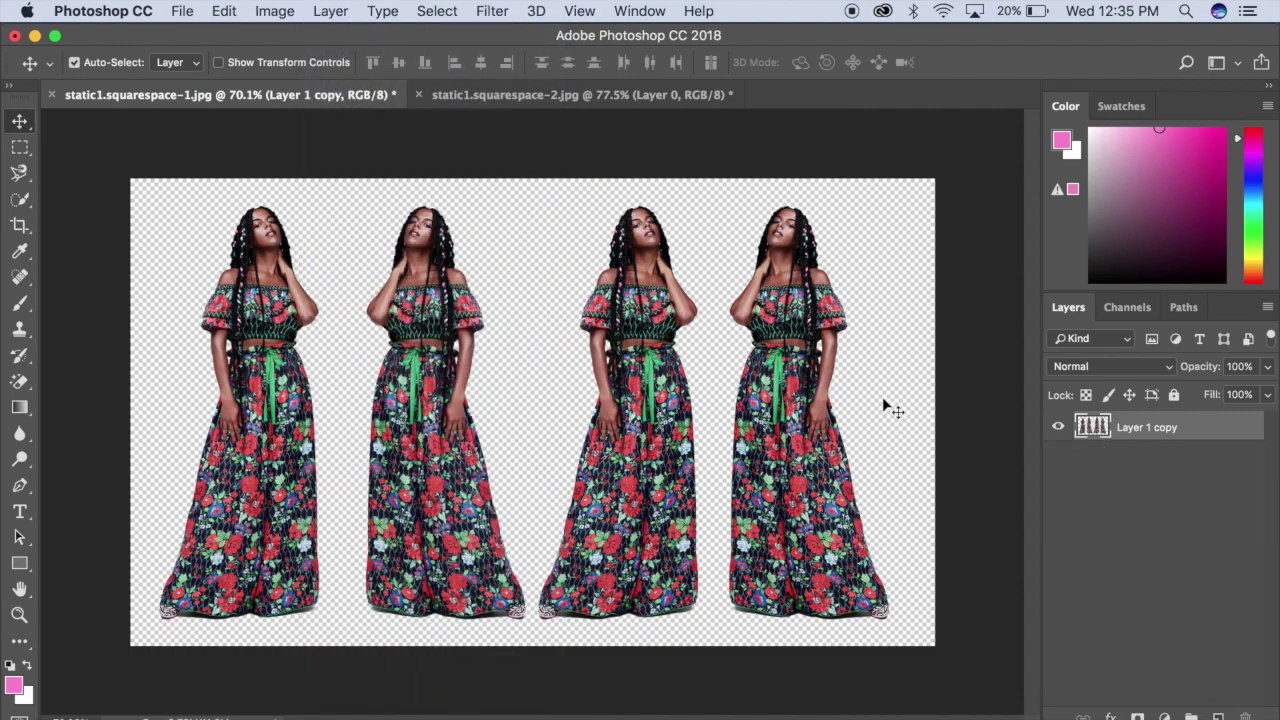
{"action": "left_click", "coordinate": [273, 11]}
{"action": "mouse_move", "coordinate": [307, 65]}
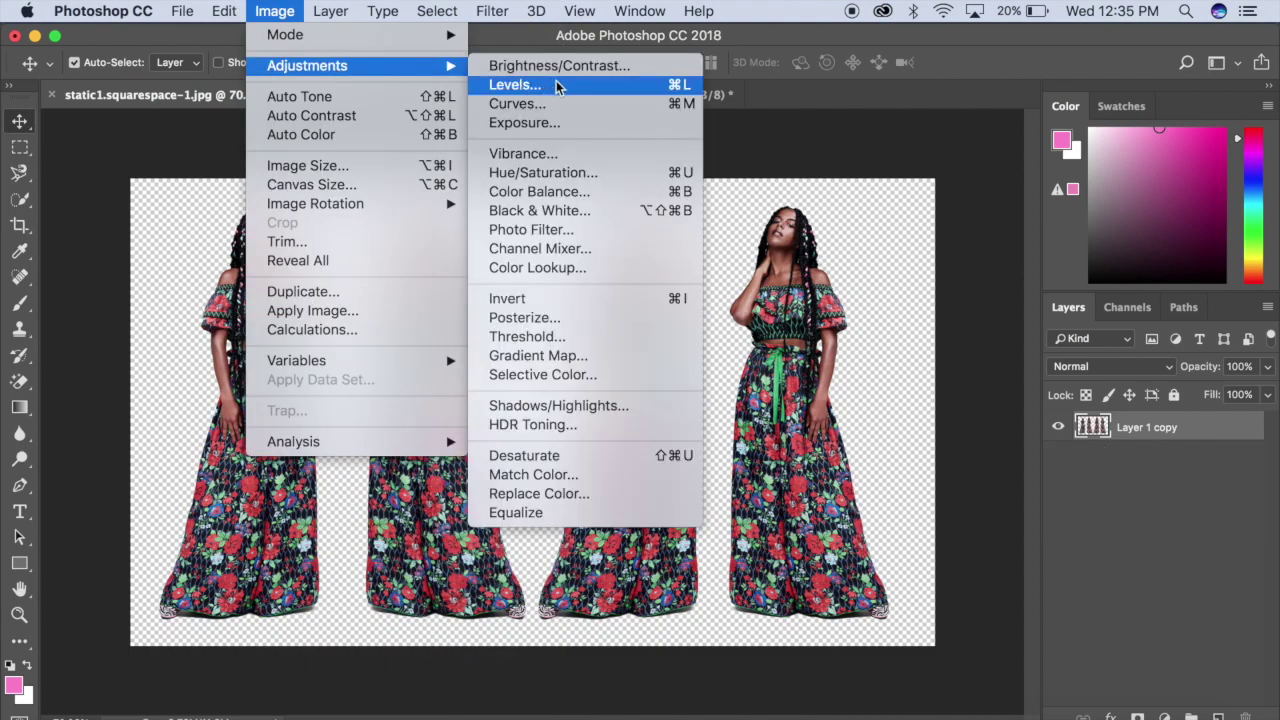
{"action": "left_click", "coordinate": [566, 163]}
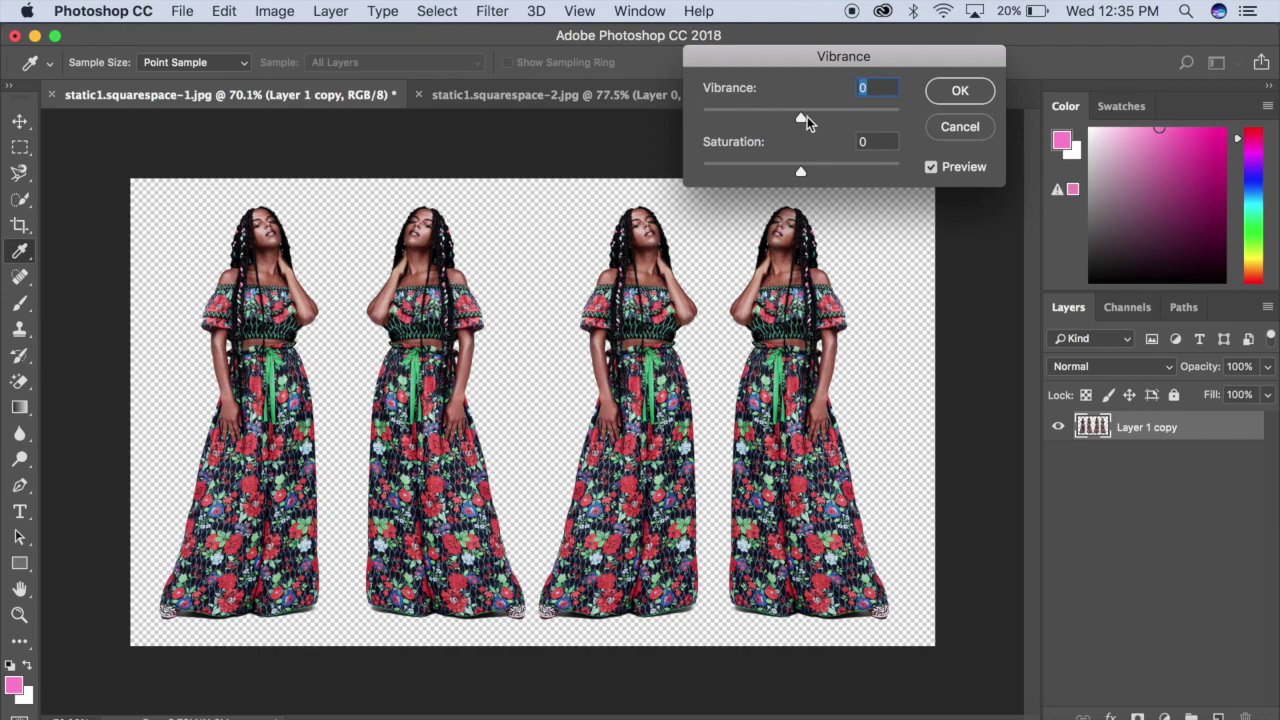
{"action": "left_click_drag", "start_coordinate": [805, 120], "coordinate": [806, 121]}
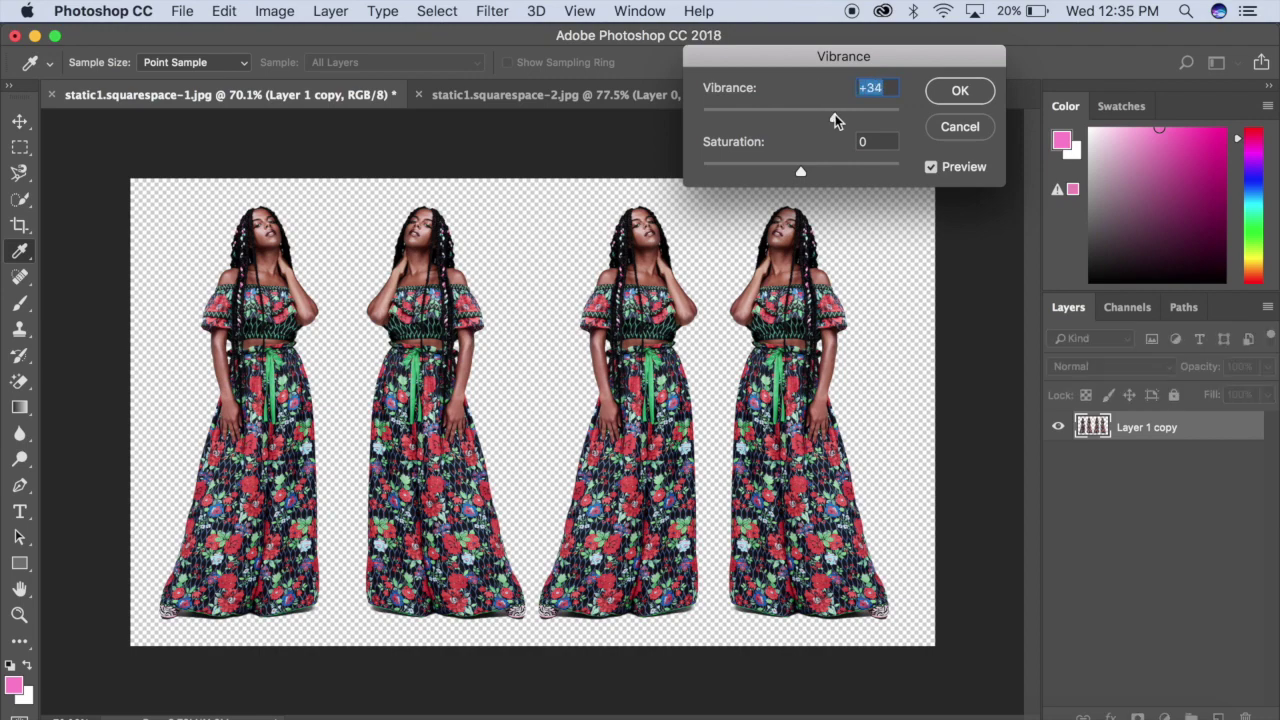
{"action": "left_click", "coordinate": [962, 91]}
Step: Save the merged image to the Desktop as a 24-bit BMP named julih.bmp
{"action": "key", "text": "v"}
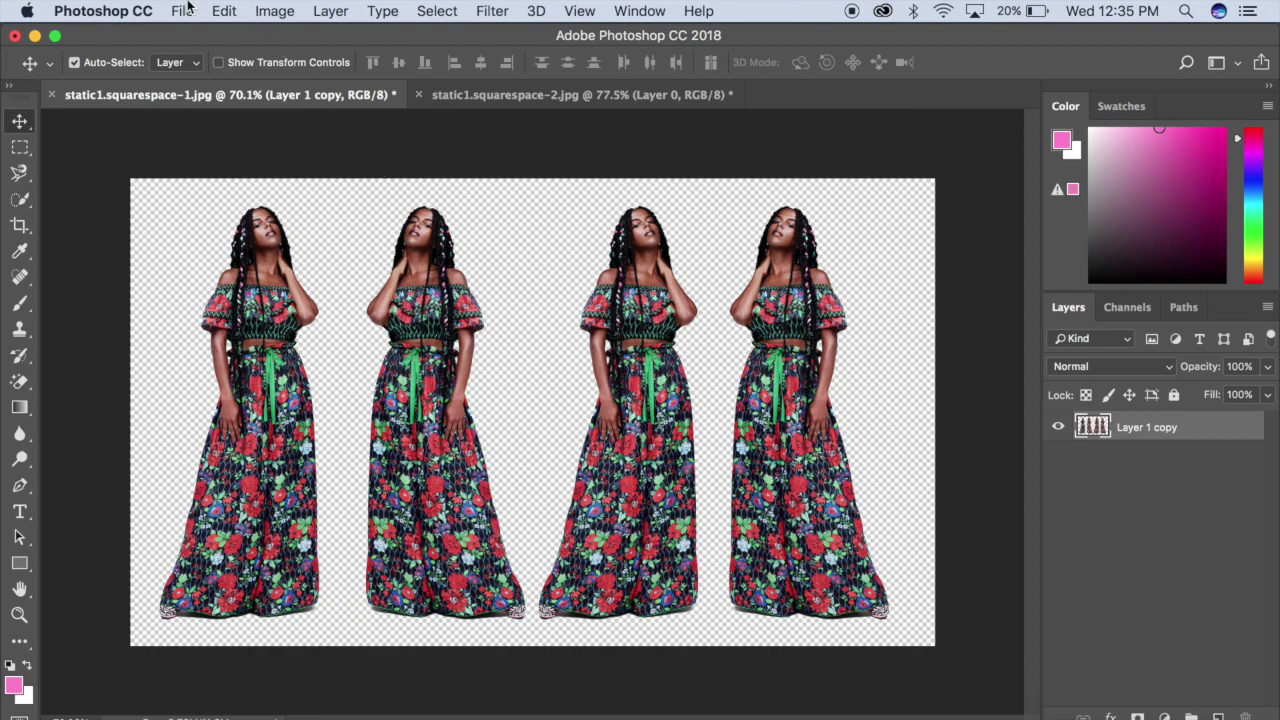
{"action": "left_click", "coordinate": [184, 10]}
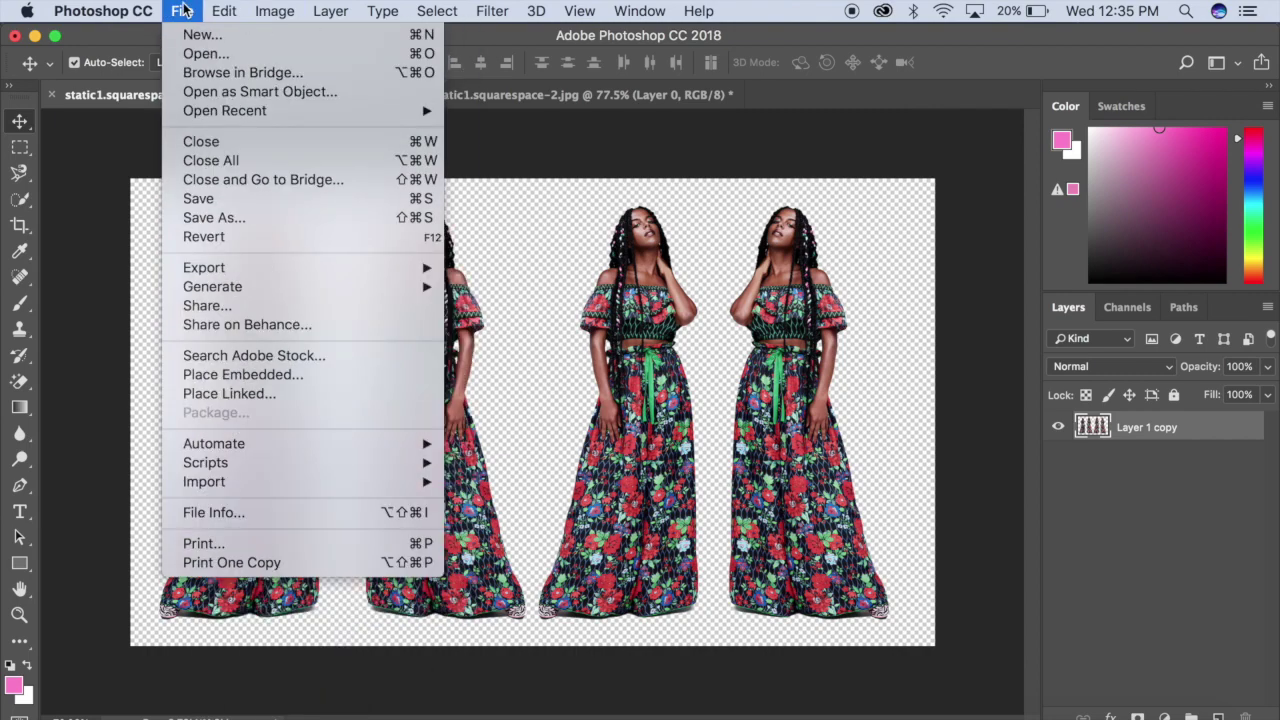
{"action": "left_click", "coordinate": [218, 217]}
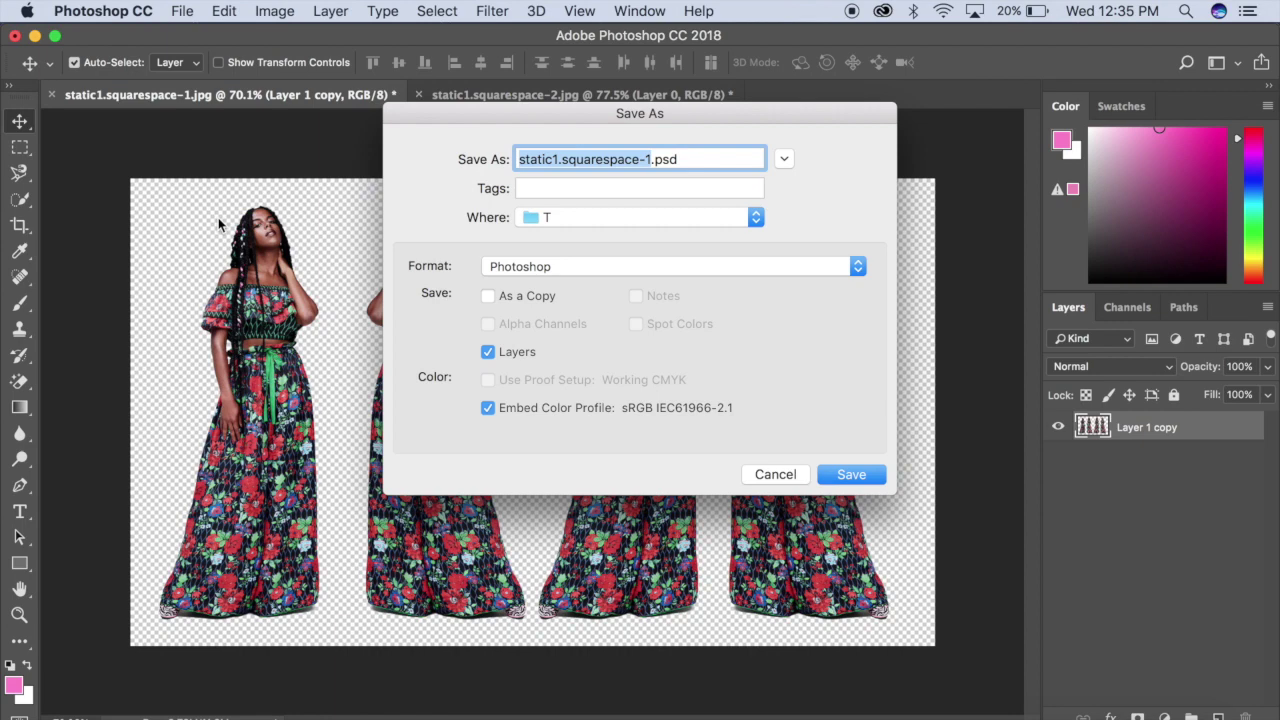
{"action": "type", "text": "julih"}
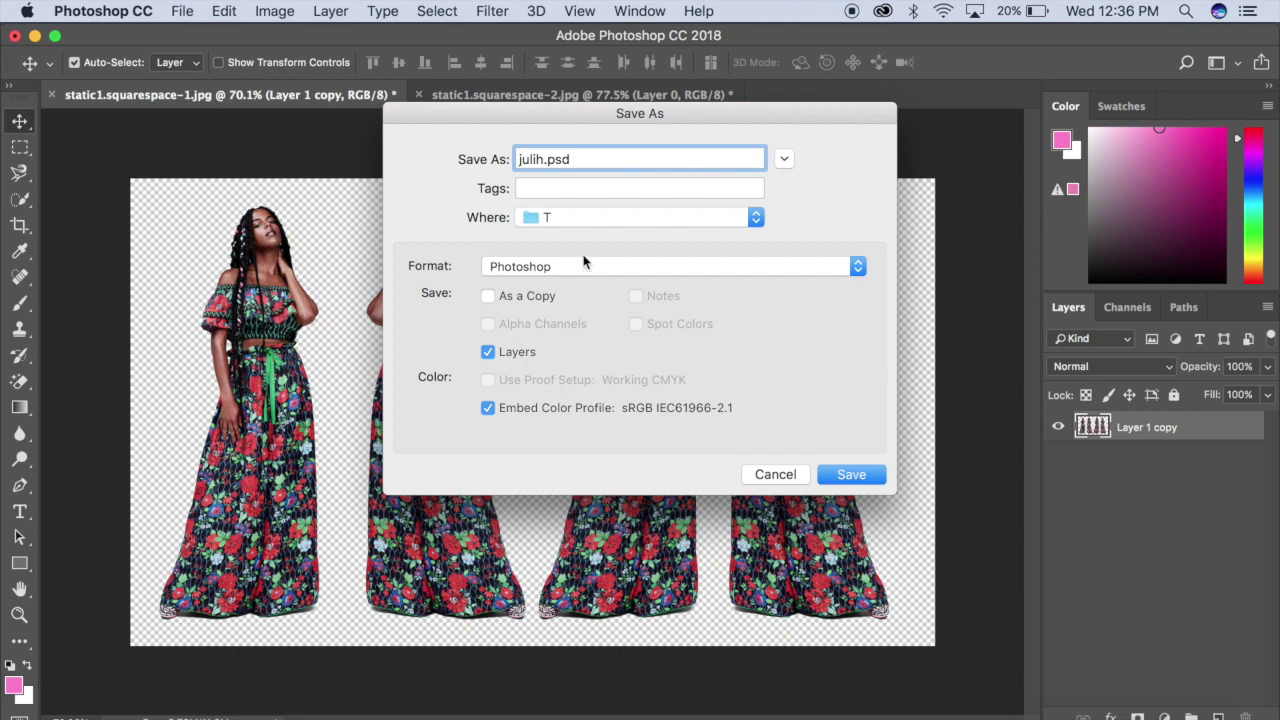
{"action": "left_click", "coordinate": [585, 266]}
{"action": "left_click", "coordinate": [580, 300]}
{"action": "left_click", "coordinate": [547, 220]}
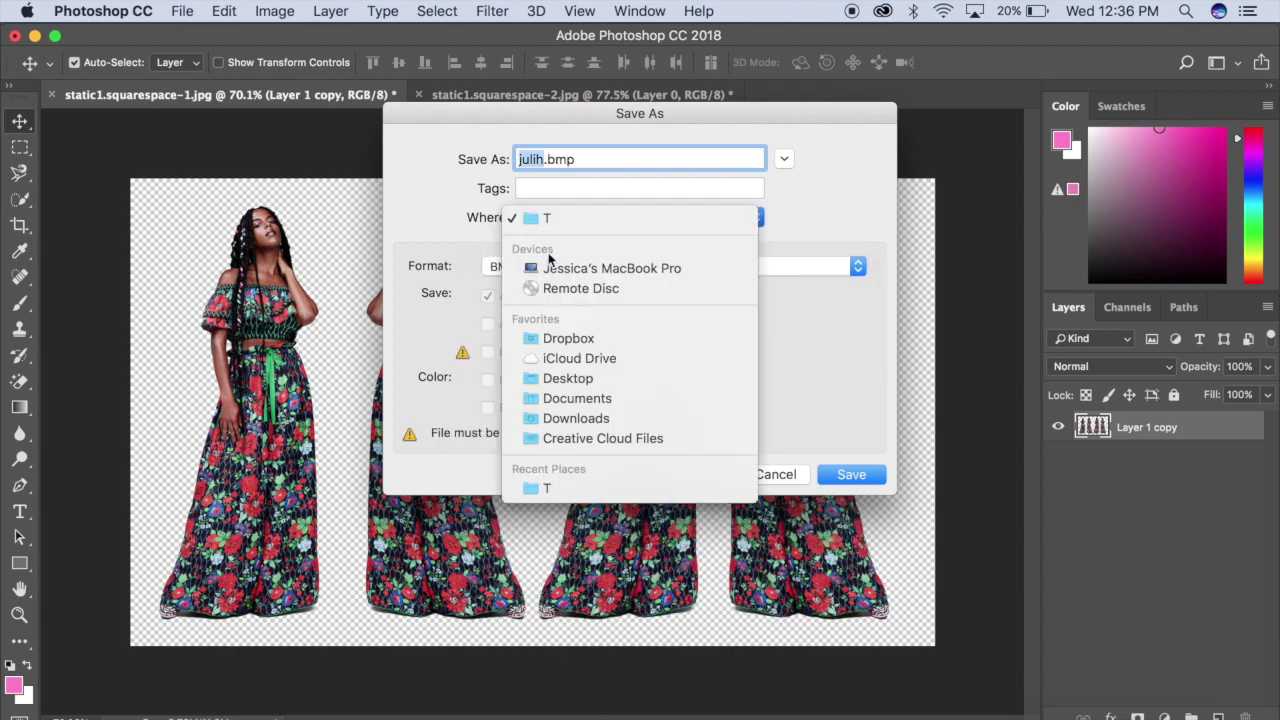
{"action": "left_click", "coordinate": [572, 378]}
{"action": "left_click", "coordinate": [849, 476]}
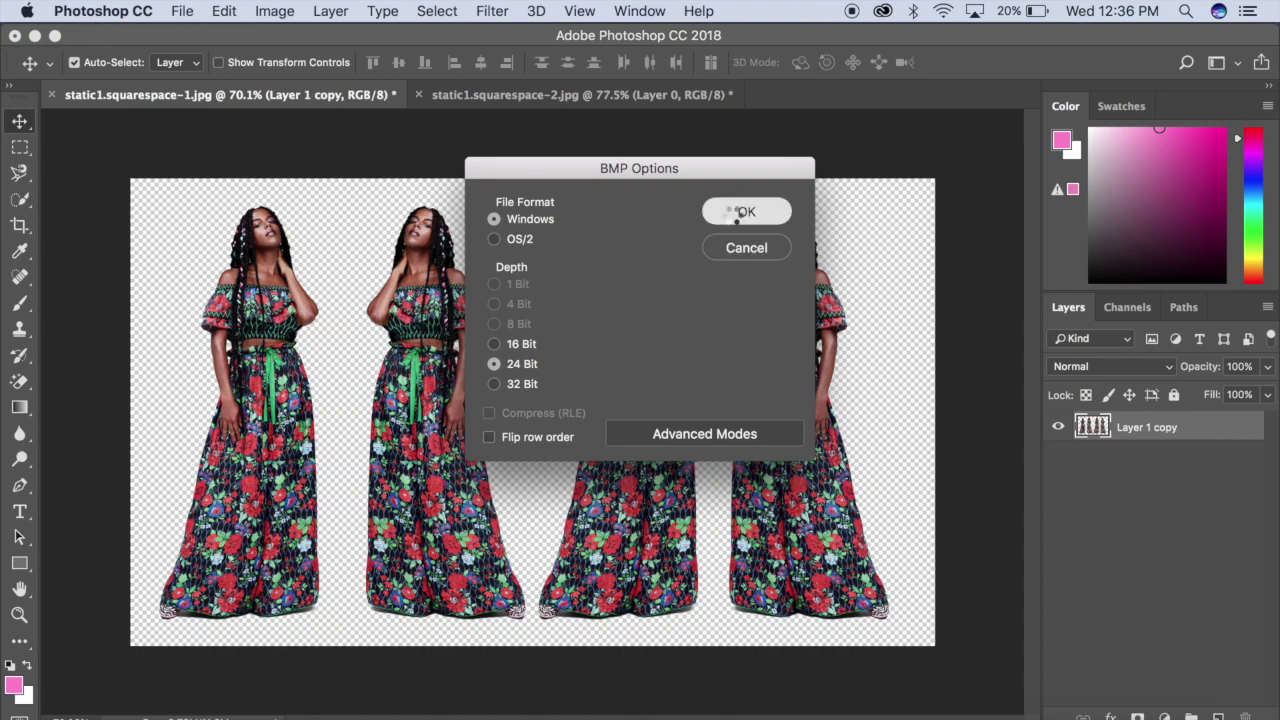
{"action": "key", "text": "ctrl+Right"}
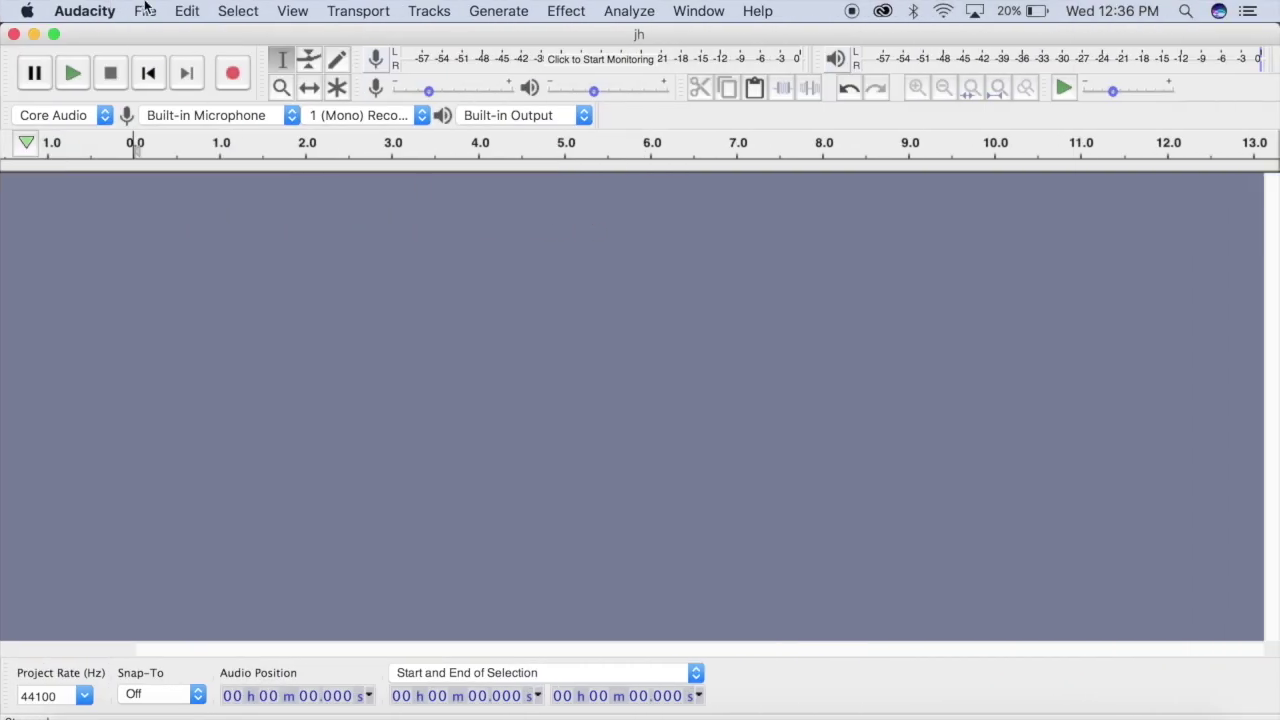
Step: Import julih.bmp as raw U-Law mono data at 44100 Hz
{"action": "left_click", "coordinate": [145, 8]}
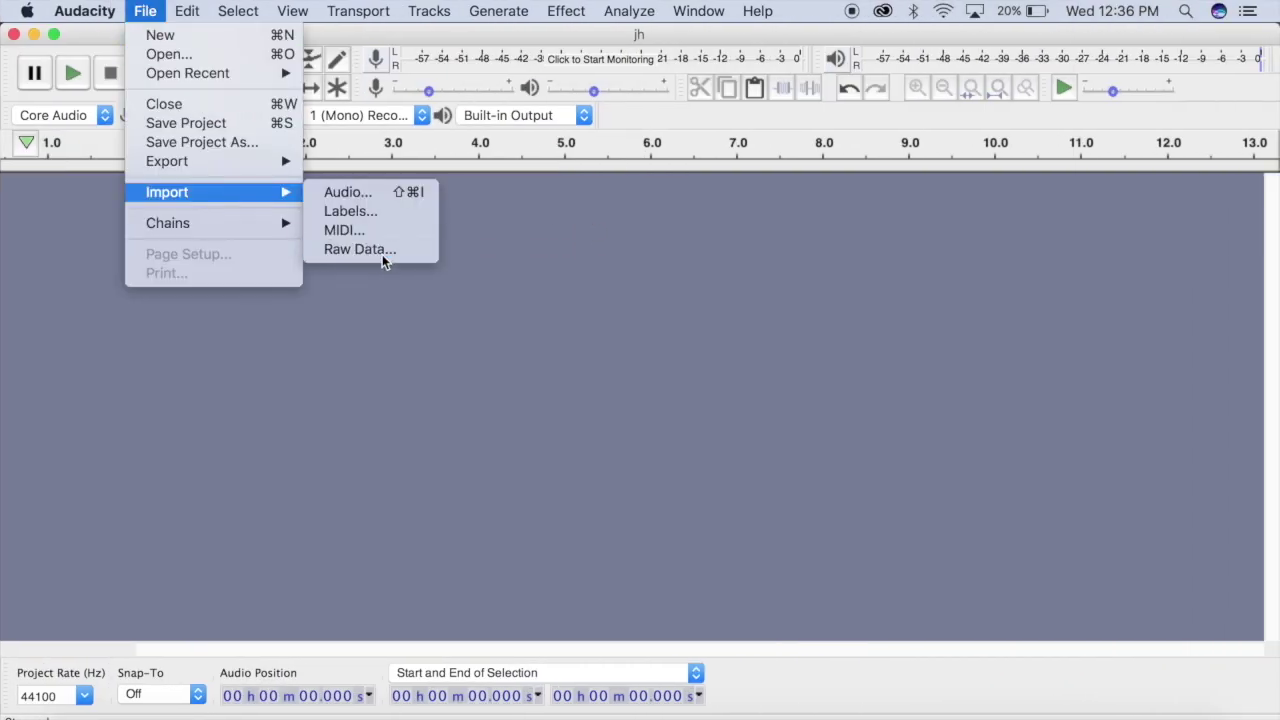
{"action": "left_click", "coordinate": [382, 256]}
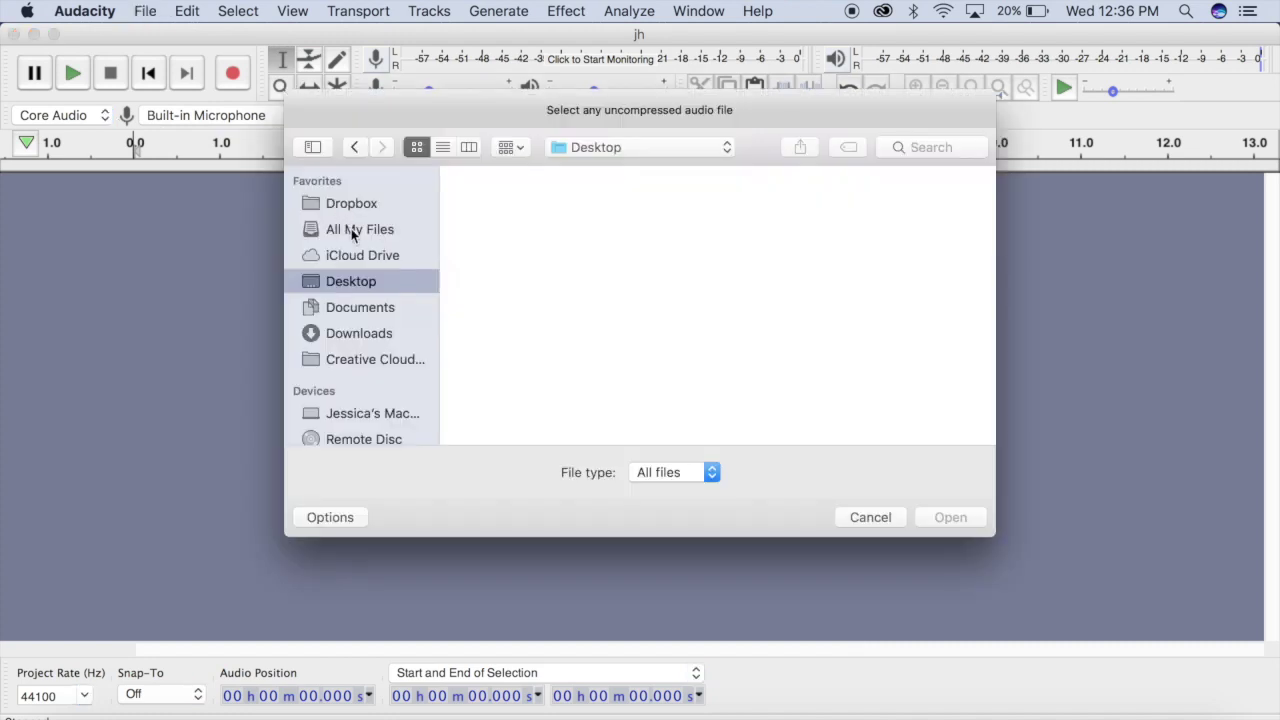
{"action": "left_click", "coordinate": [353, 230]}
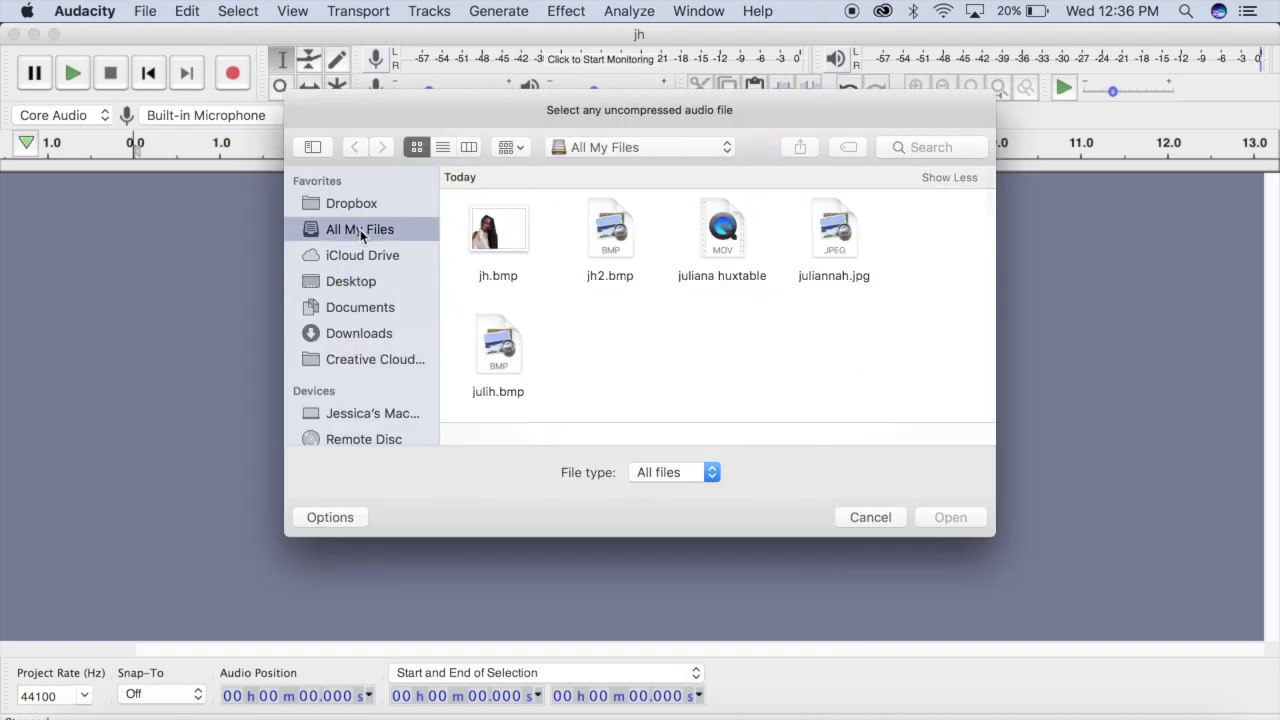
{"action": "left_click", "coordinate": [508, 352]}
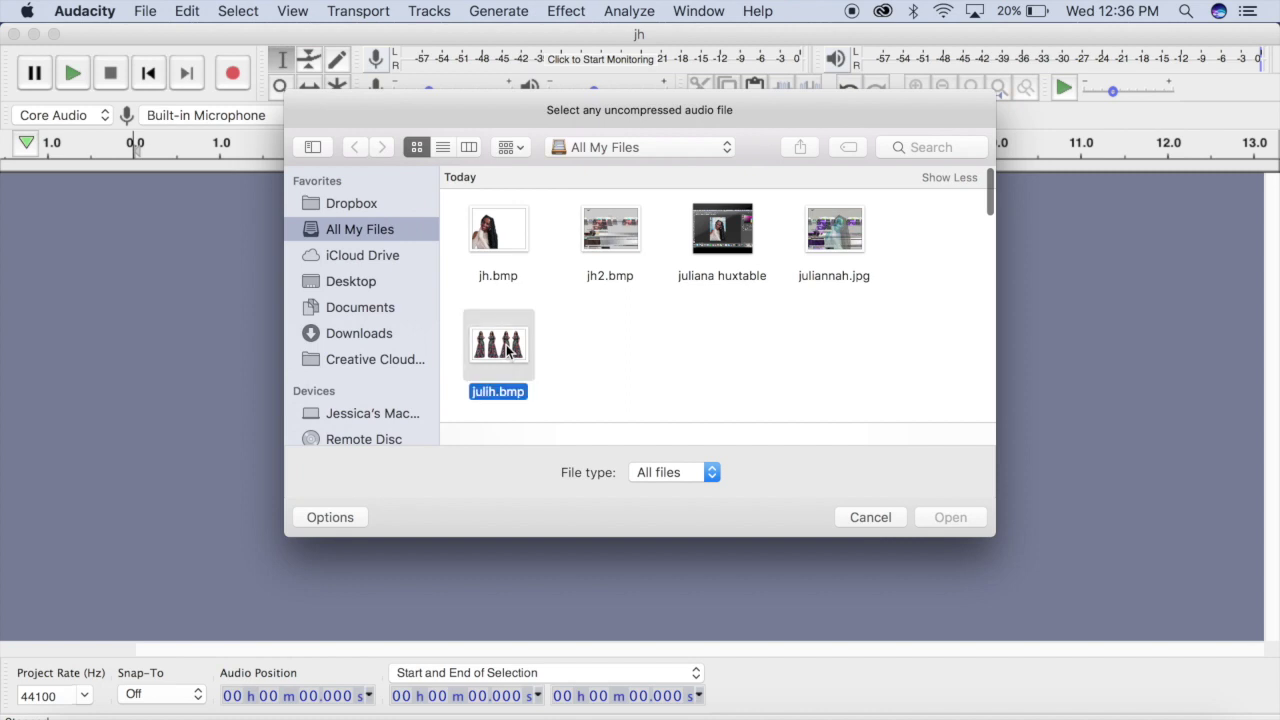
{"action": "key", "text": "Return"}
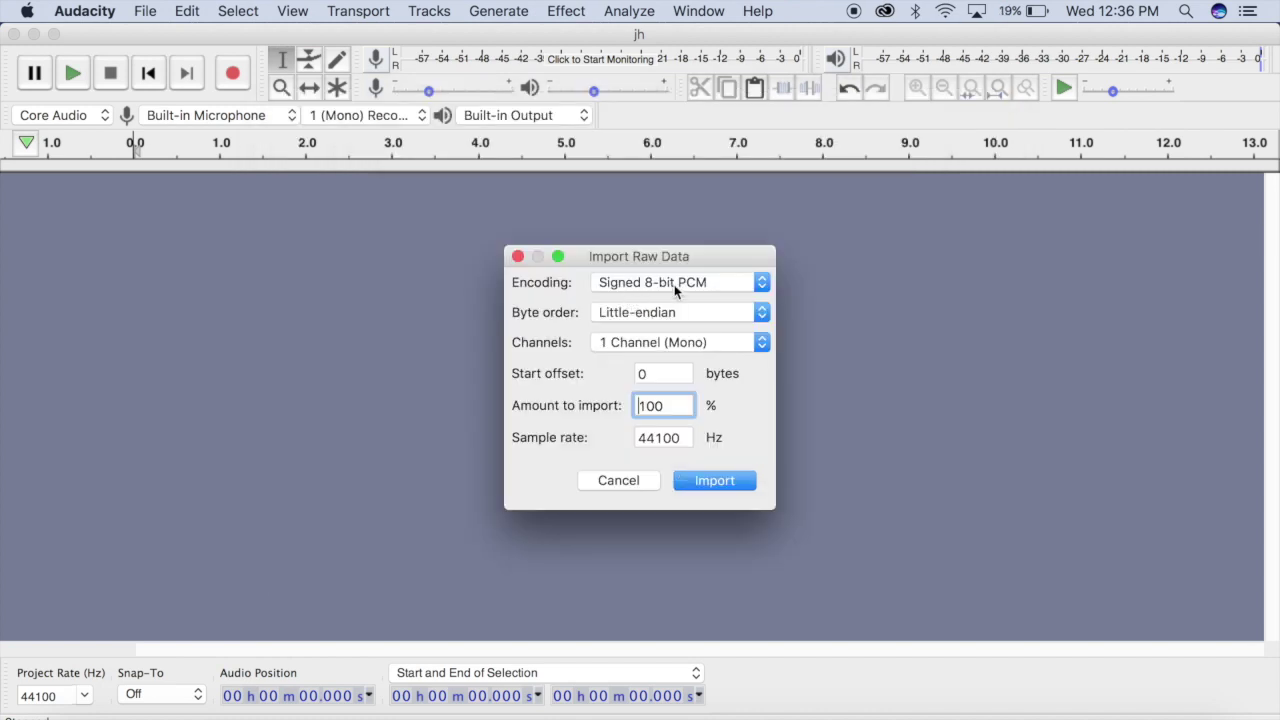
{"action": "left_click", "coordinate": [675, 288]}
{"action": "left_click", "coordinate": [628, 406]}
{"action": "left_click", "coordinate": [630, 345]}
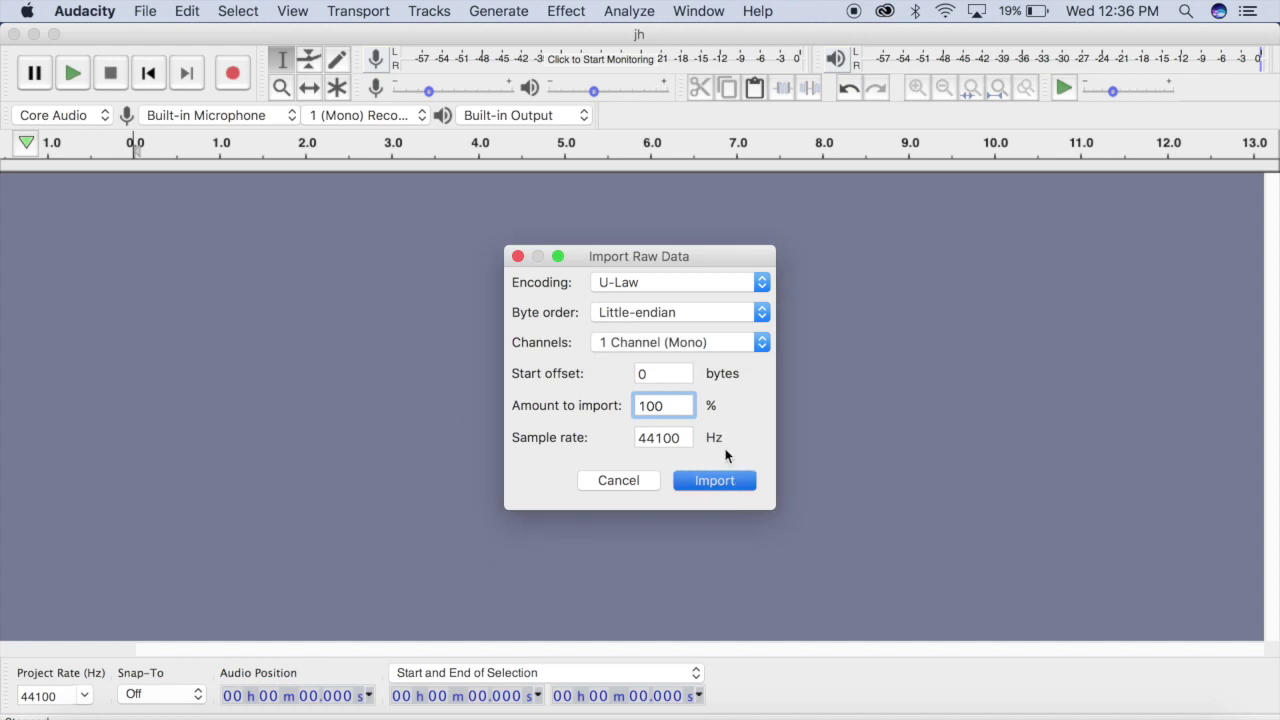
{"action": "key", "text": "Return"}
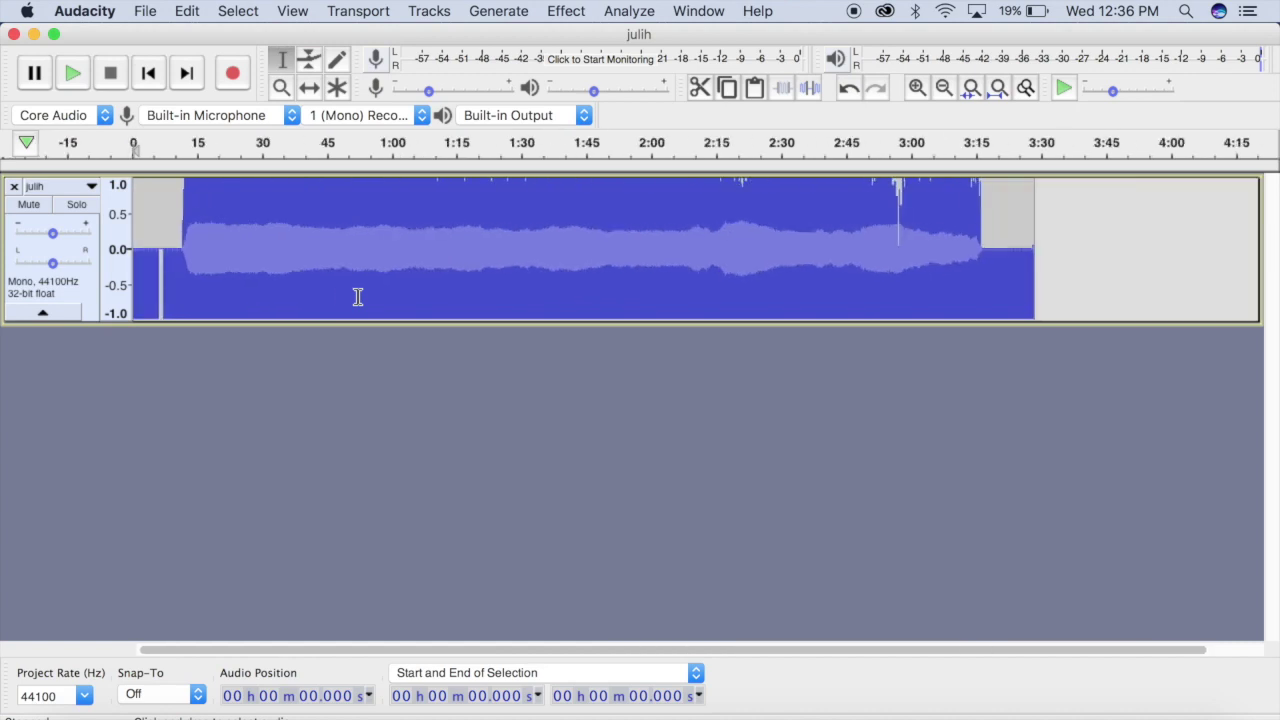
{"action": "left_click", "coordinate": [145, 11]}
{"action": "mouse_move", "coordinate": [167, 192]}
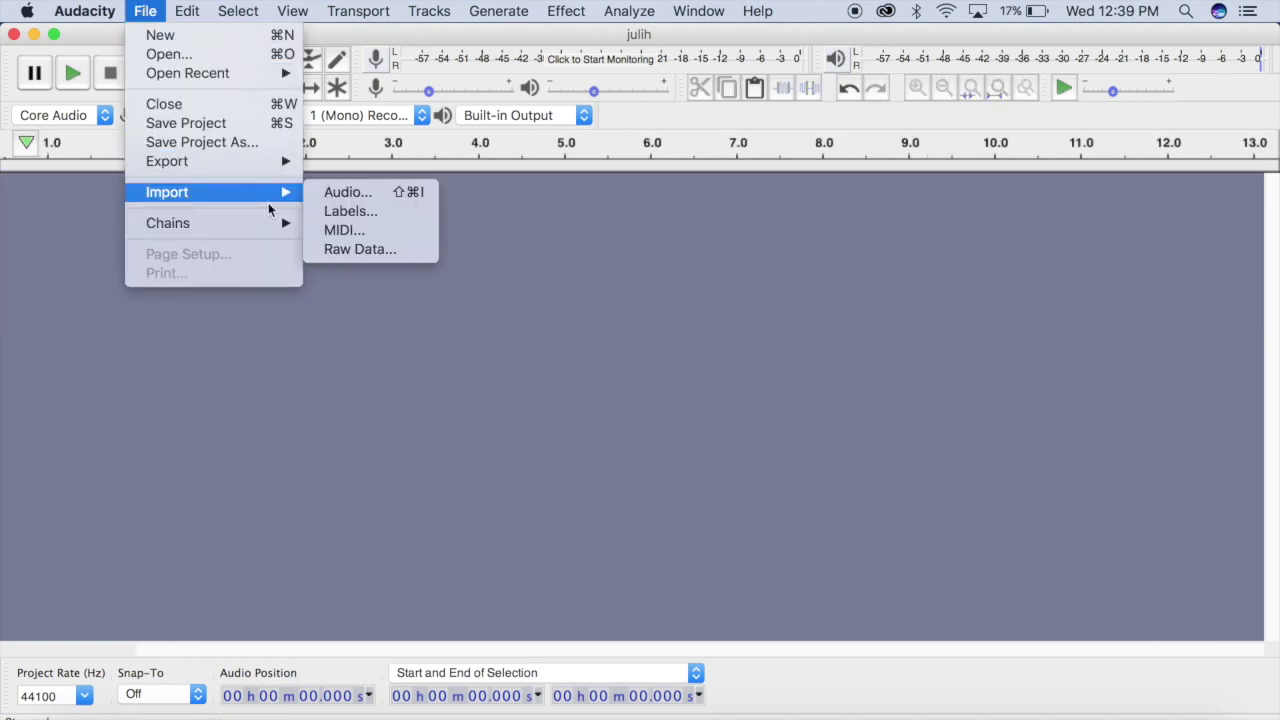
Step: Re-import julih.bmp as U-Law raw data and select roughly 0:07 to 1:20 of the track
{"action": "left_click", "coordinate": [408, 251]}
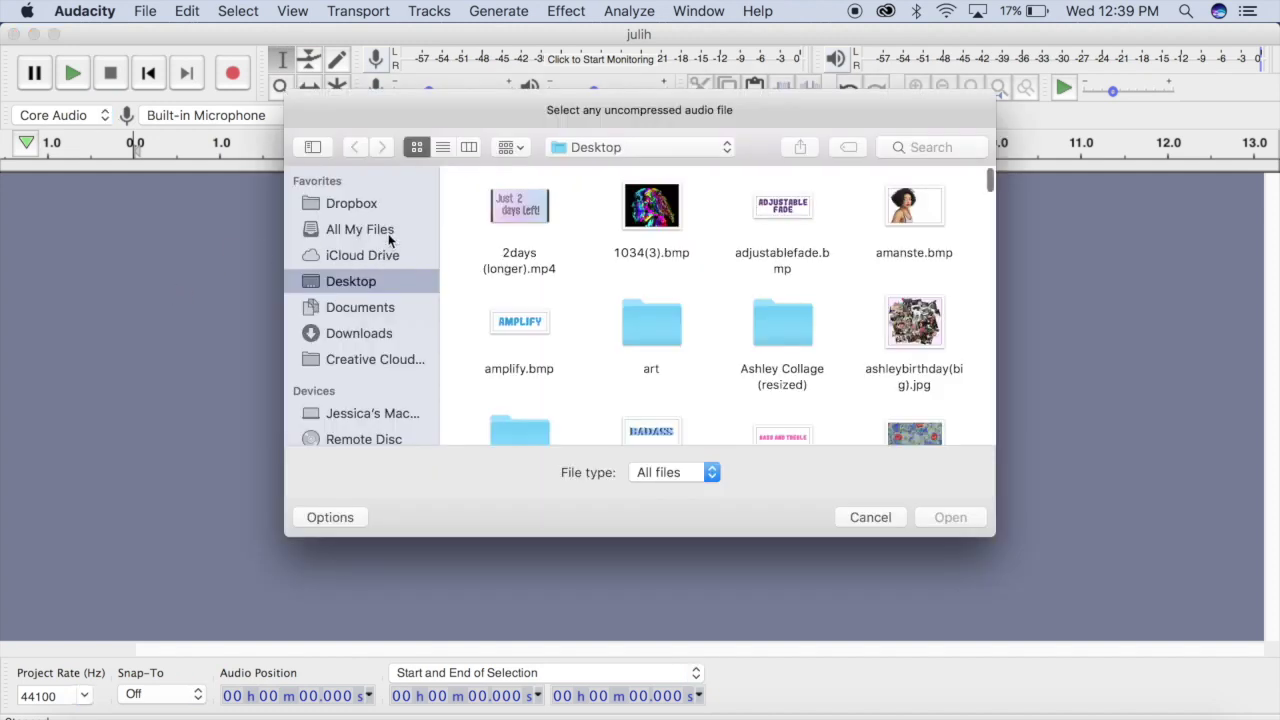
{"action": "left_click", "coordinate": [390, 237]}
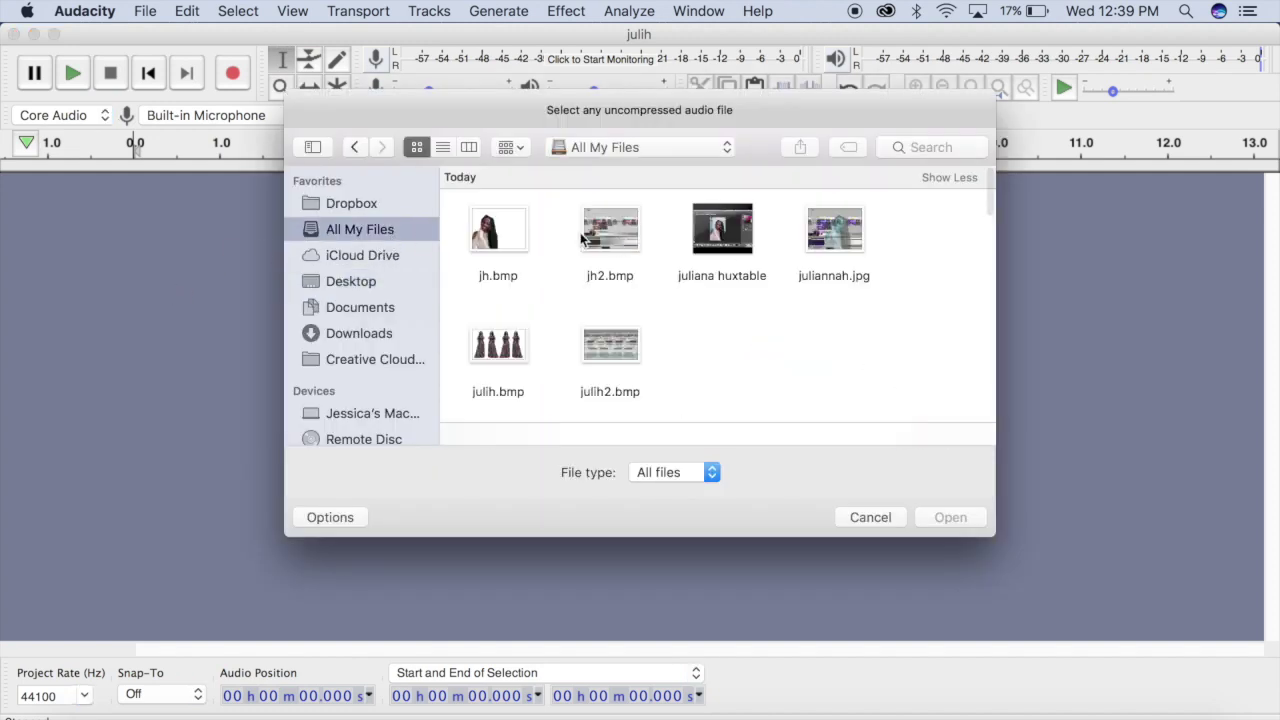
{"action": "left_click", "coordinate": [505, 348]}
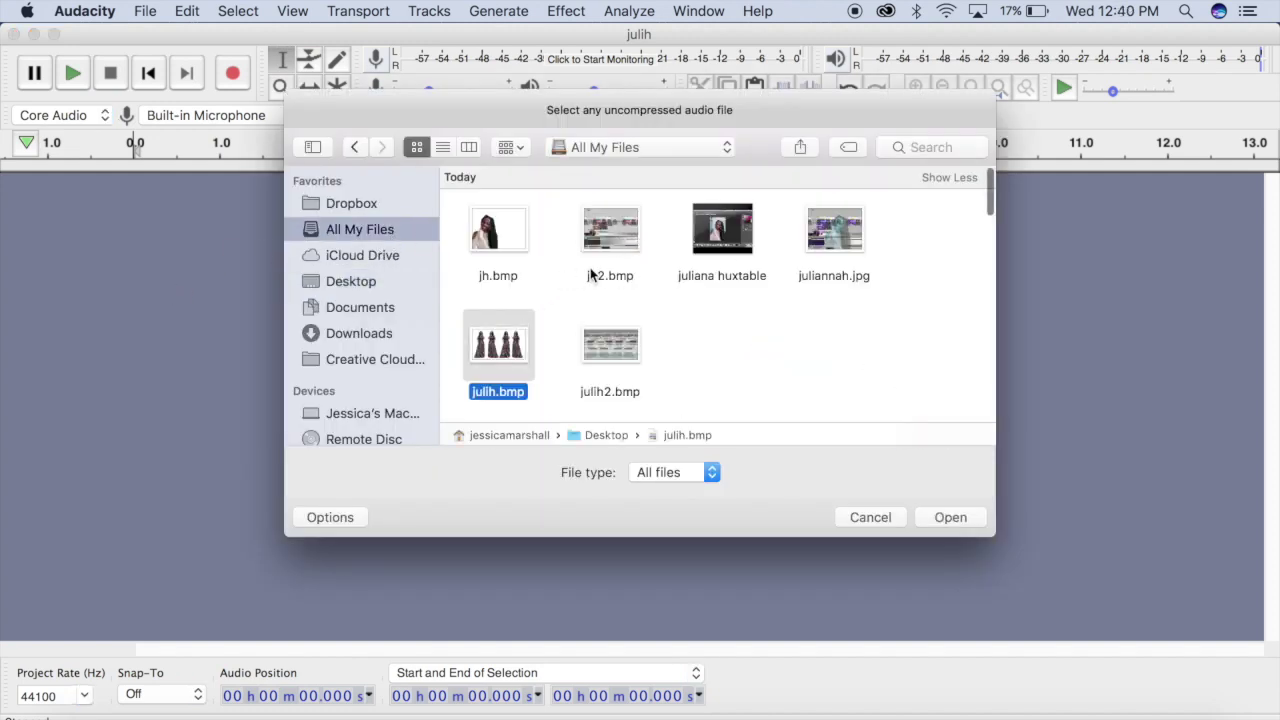
{"action": "key", "text": "Return"}
{"action": "left_click", "coordinate": [612, 284]}
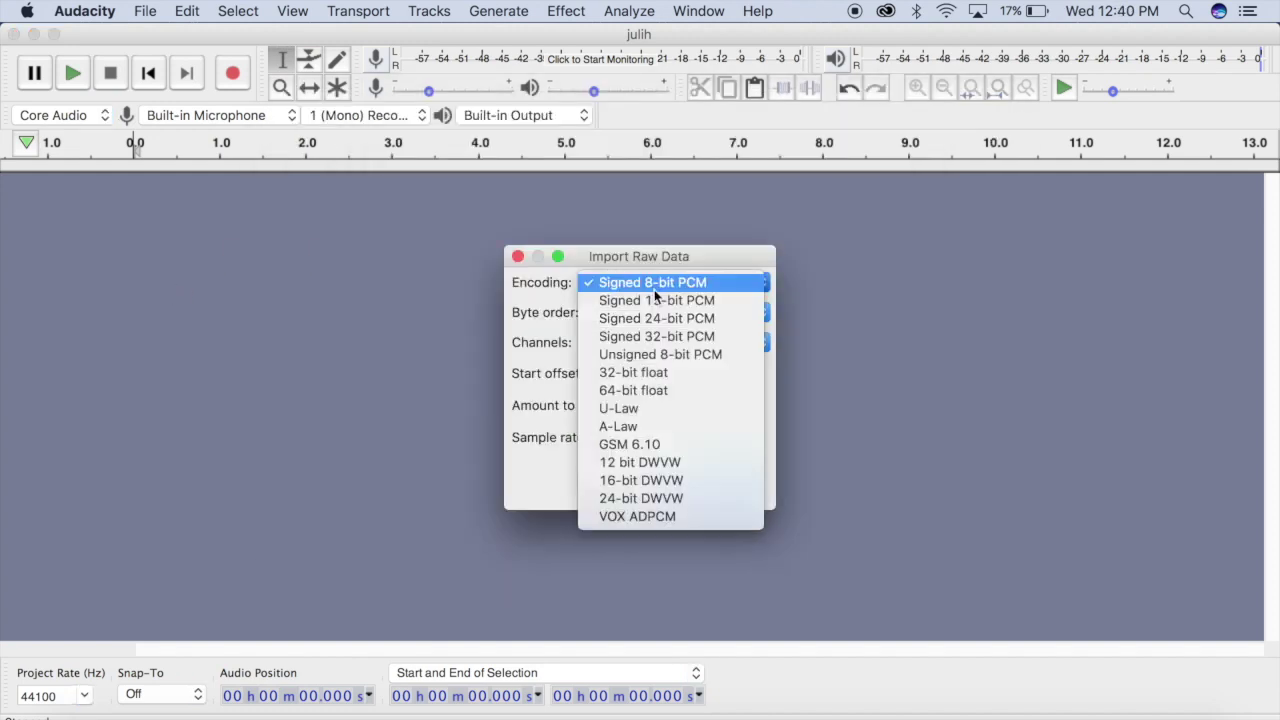
{"action": "left_click", "coordinate": [612, 409]}
{"action": "left_click", "coordinate": [701, 478]}
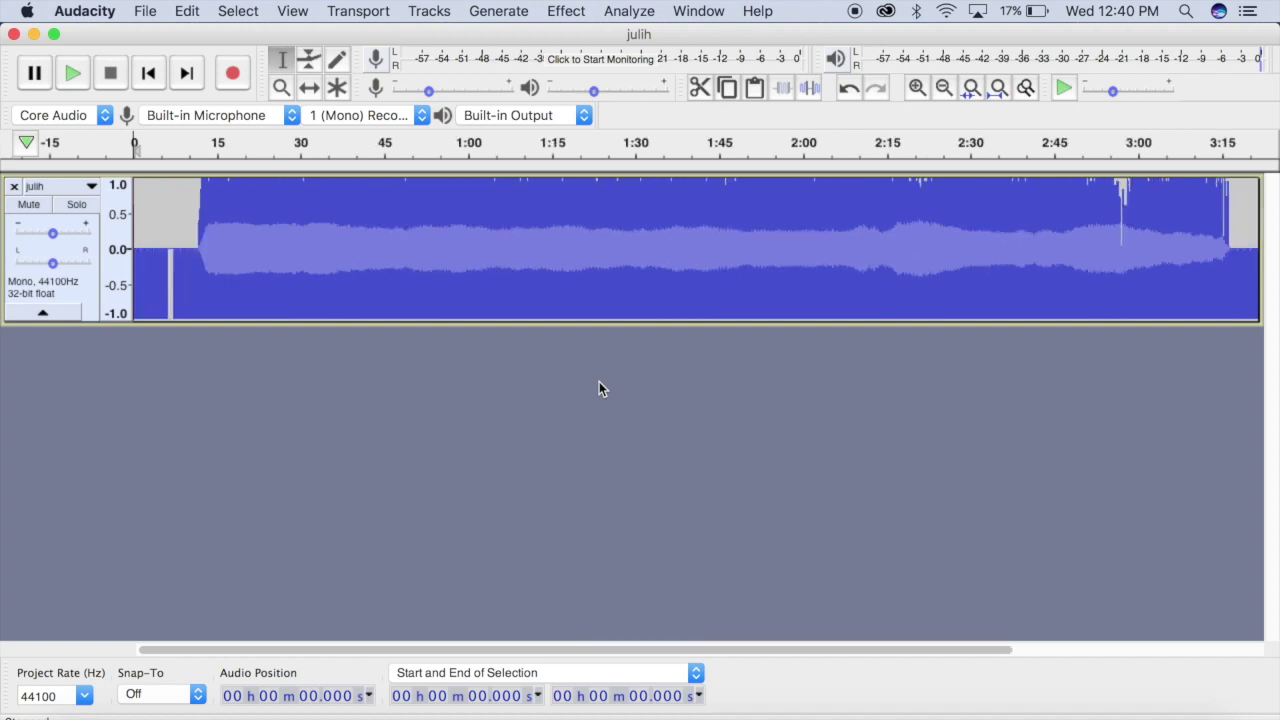
{"action": "left_click_drag", "start_coordinate": [161, 221], "coordinate": [440, 222]}
{"action": "left_click", "coordinate": [566, 10]}
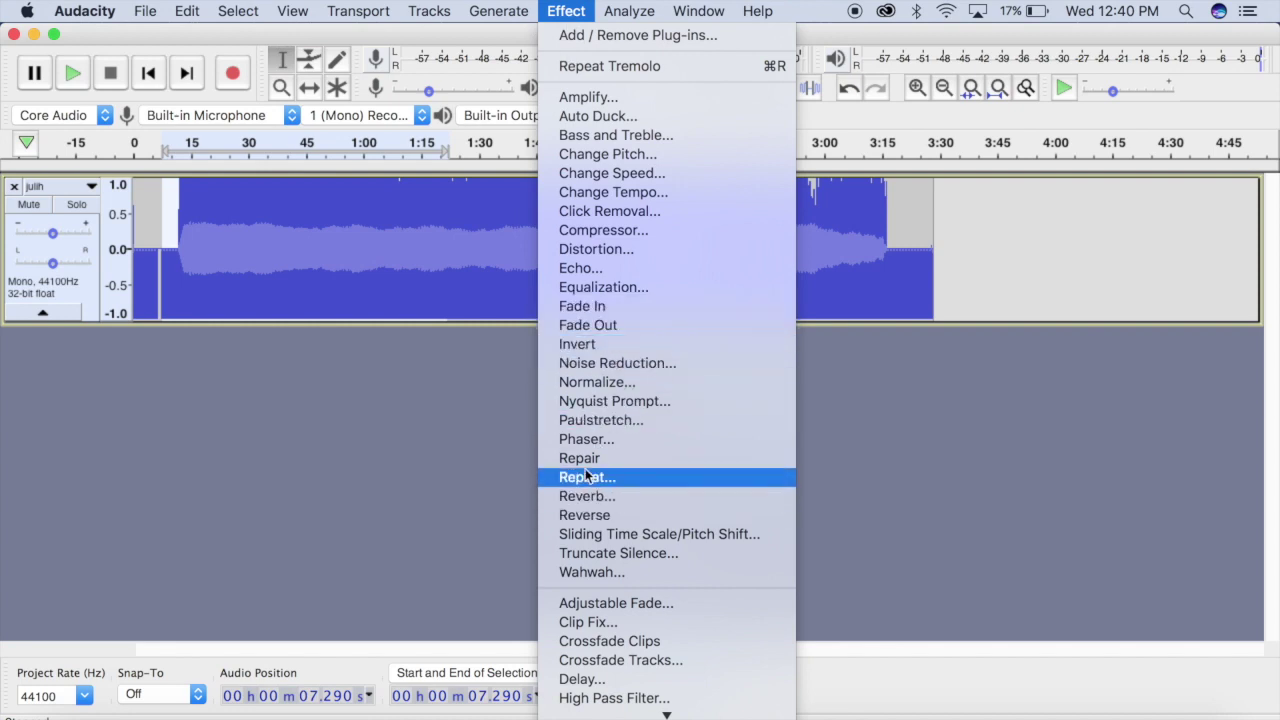
Step: Apply Echo to the current selection, then repeat it on the 2:35–3:21 stretch
{"action": "left_click", "coordinate": [624, 268]}
{"action": "left_click", "coordinate": [825, 438]}
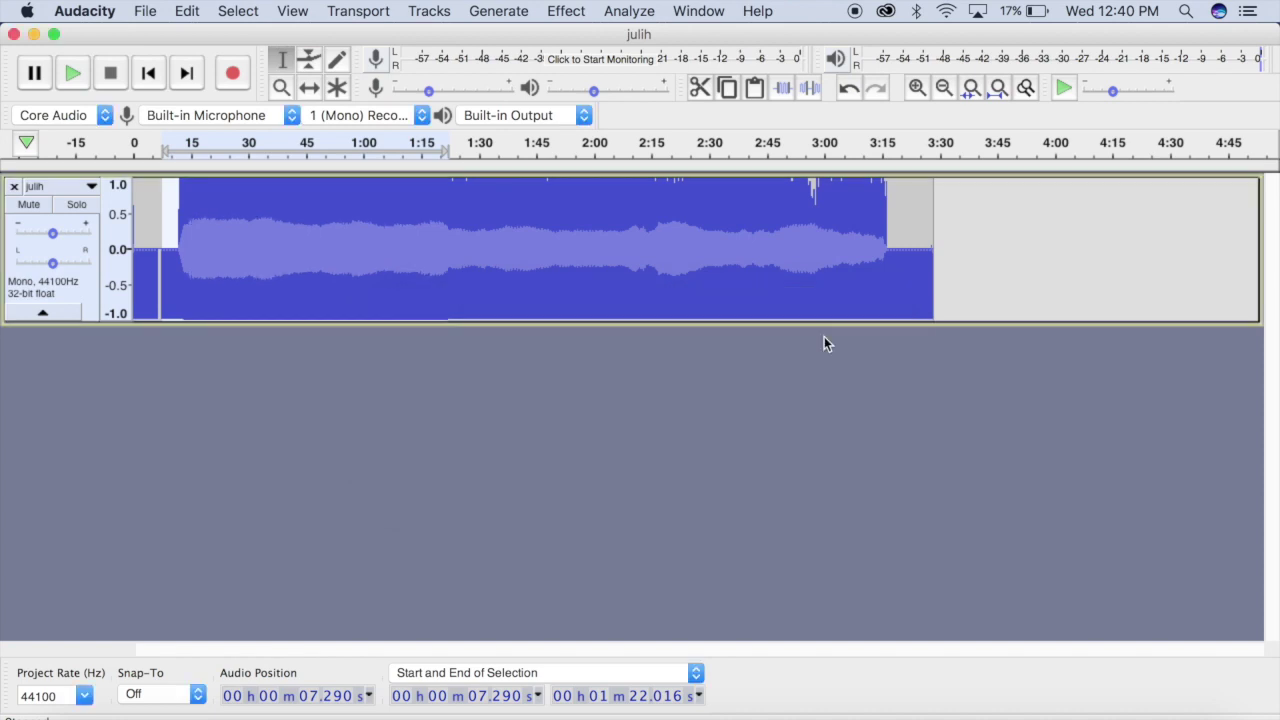
{"action": "left_click_drag", "start_coordinate": [730, 222], "coordinate": [730, 223]}
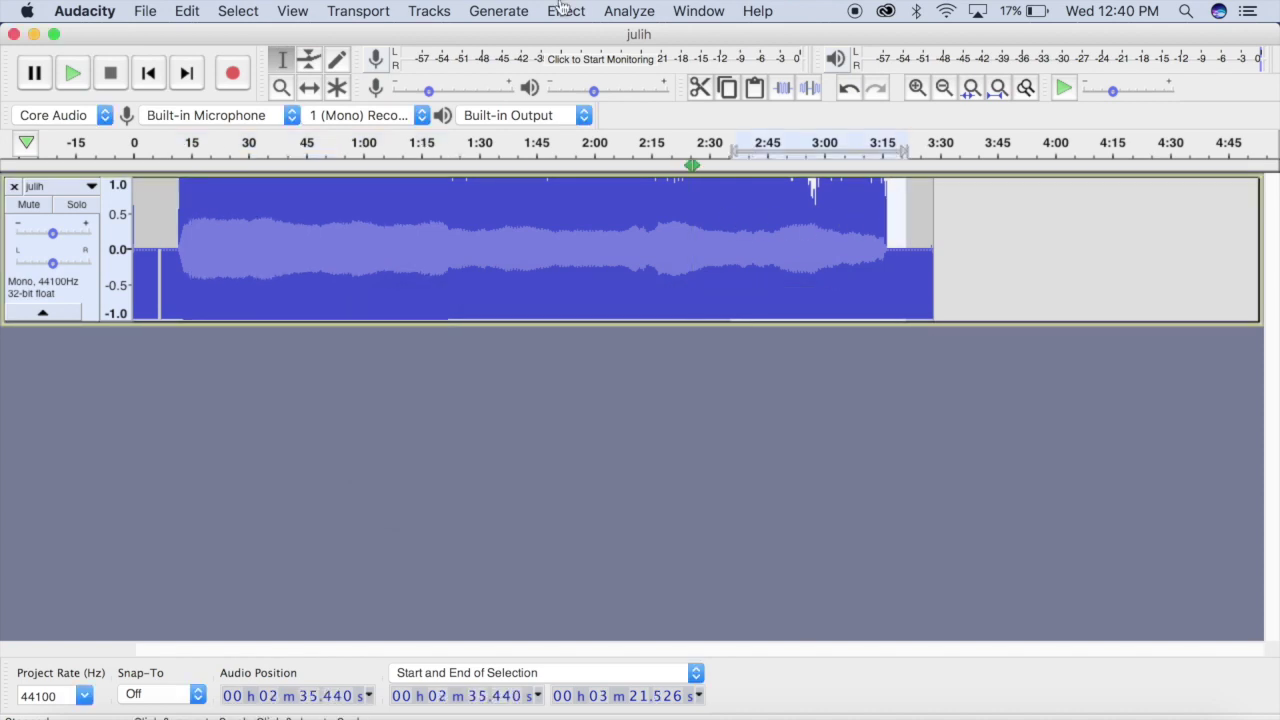
{"action": "left_click", "coordinate": [566, 11]}
{"action": "left_click", "coordinate": [586, 63]}
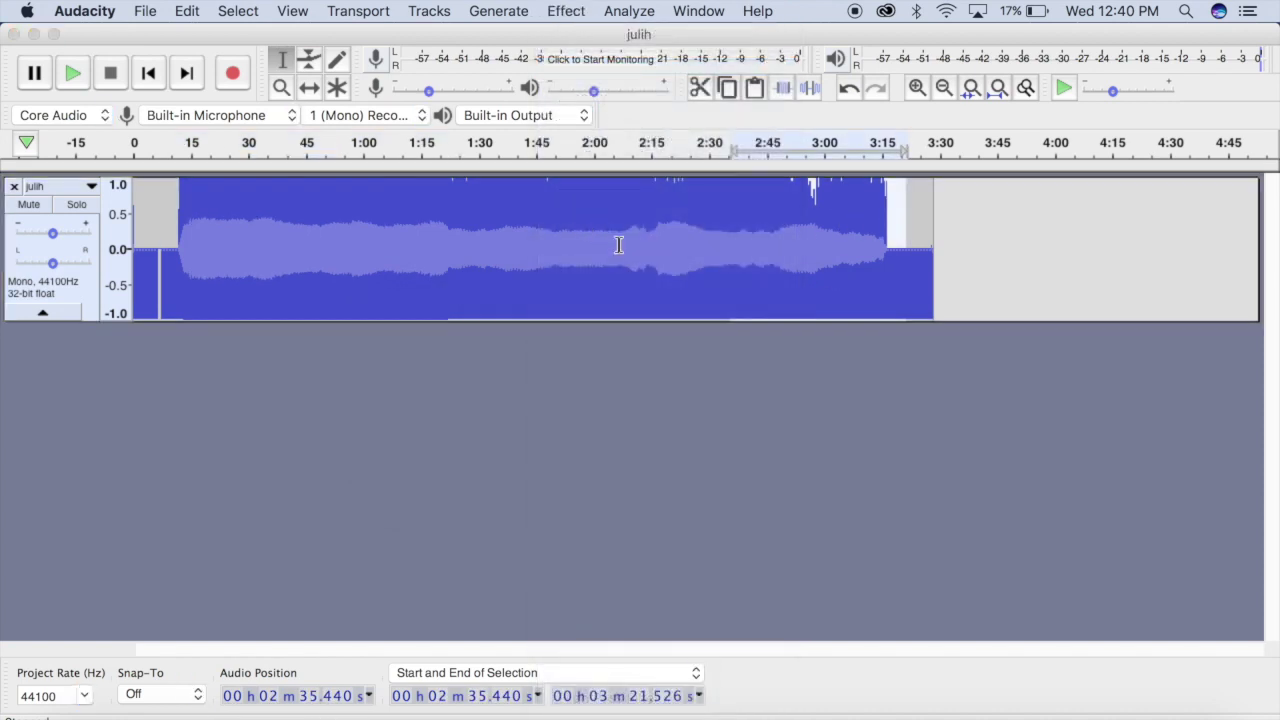
Step: Apply an Echo with 5-second delay and decay 2 to the 2:01–2:24 stretch
{"action": "left_click", "coordinate": [686, 241]}
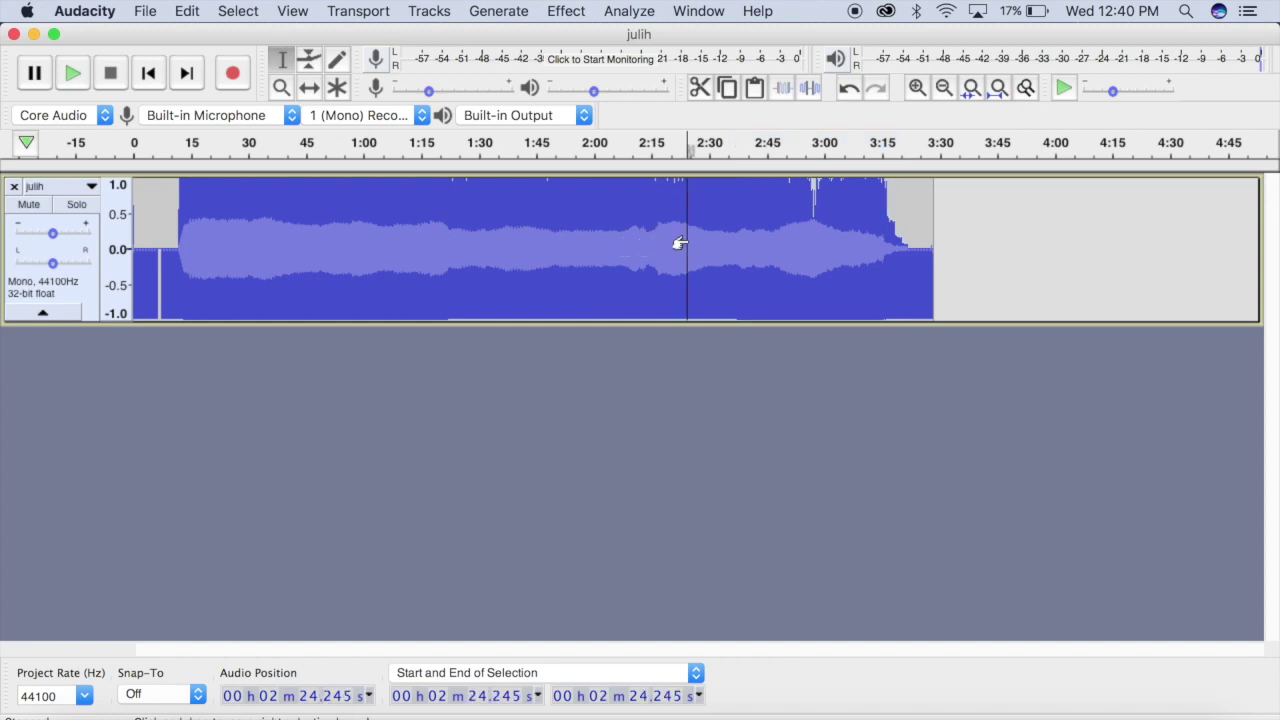
{"action": "left_click", "coordinate": [600, 243]}
{"action": "left_click", "coordinate": [566, 11]}
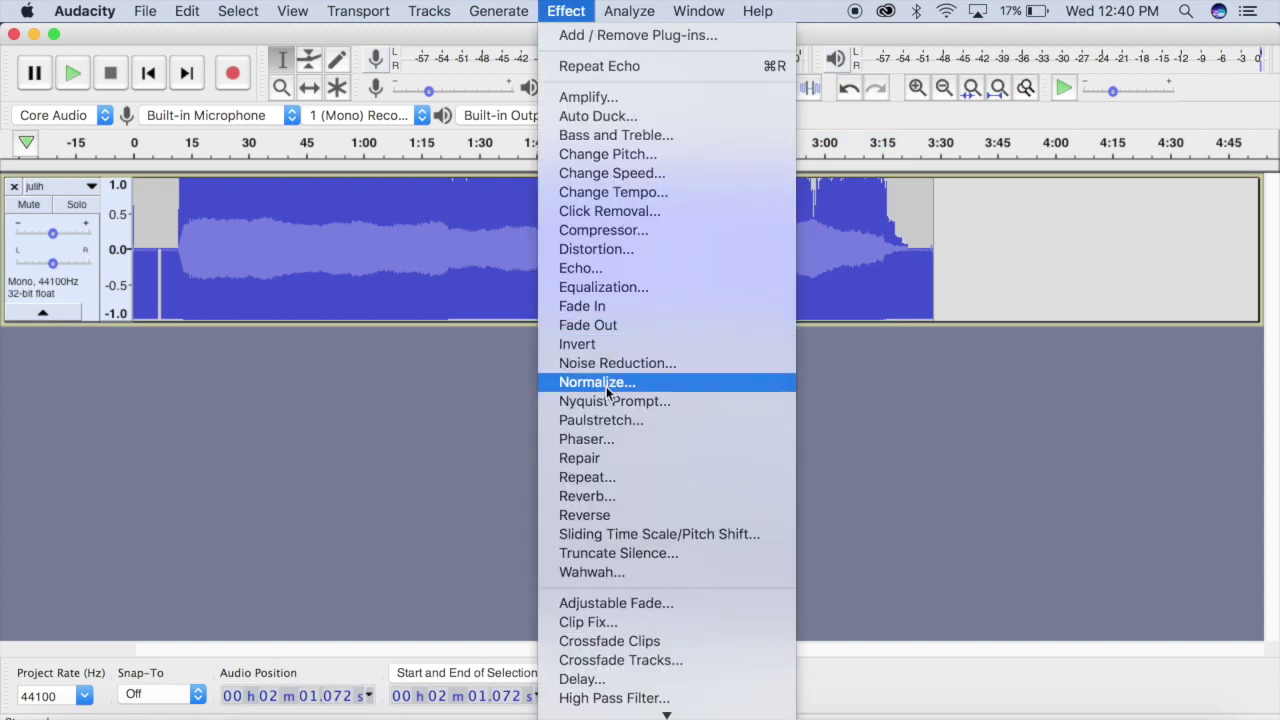
{"action": "left_click", "coordinate": [602, 267]}
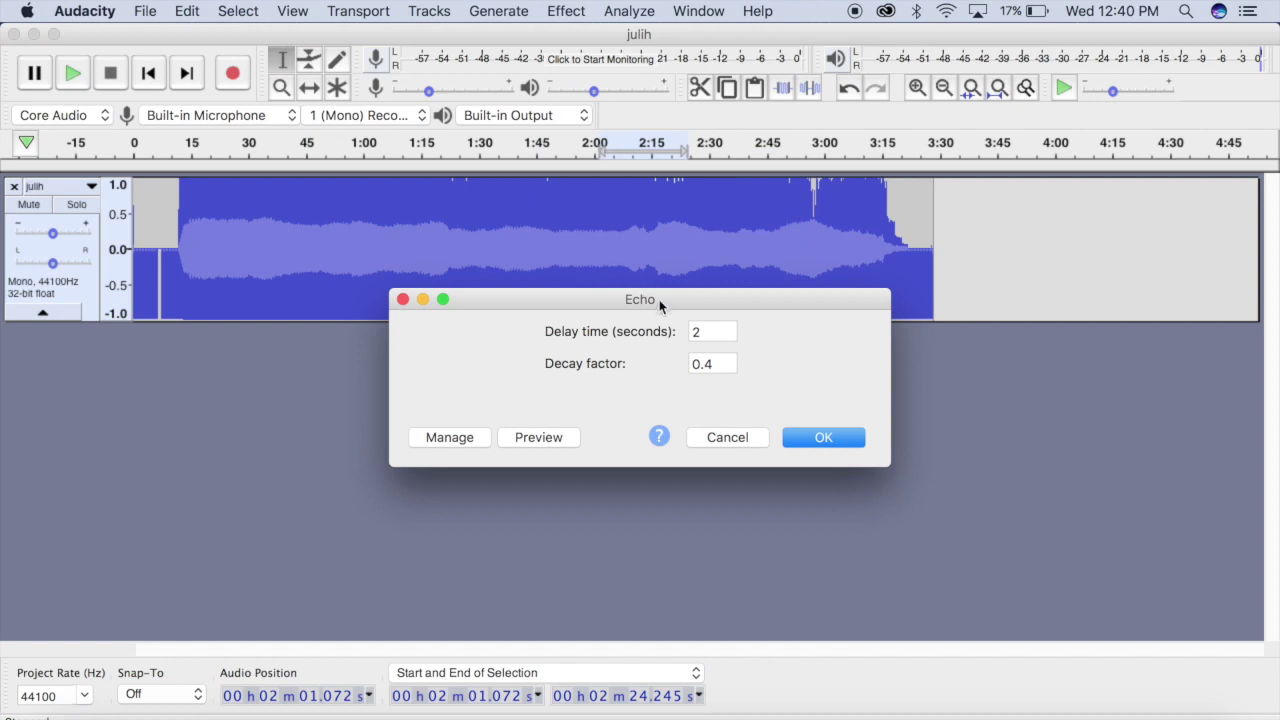
{"action": "left_click_drag", "start_coordinate": [728, 366], "coordinate": [630, 368]}
{"action": "type", "text": "2"}
{"action": "left_click_drag", "start_coordinate": [716, 332], "coordinate": [663, 331]}
{"action": "type", "text": "5"}
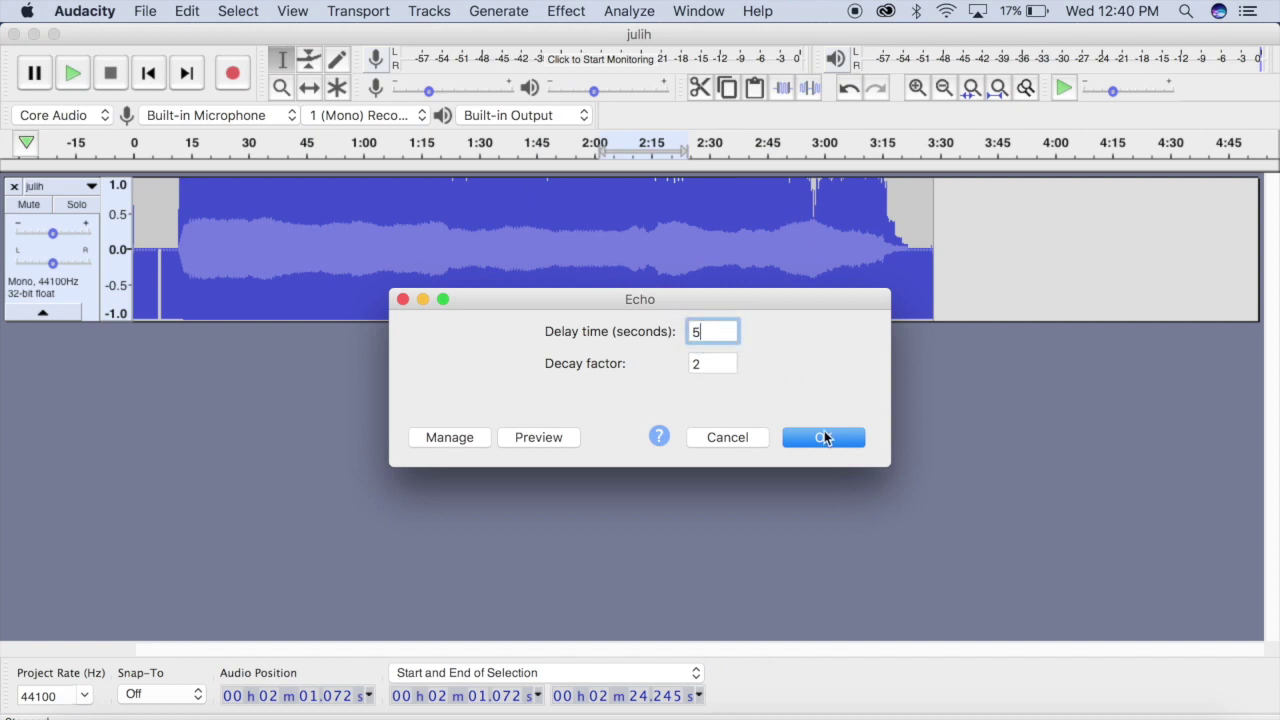
{"action": "left_click", "coordinate": [823, 440]}
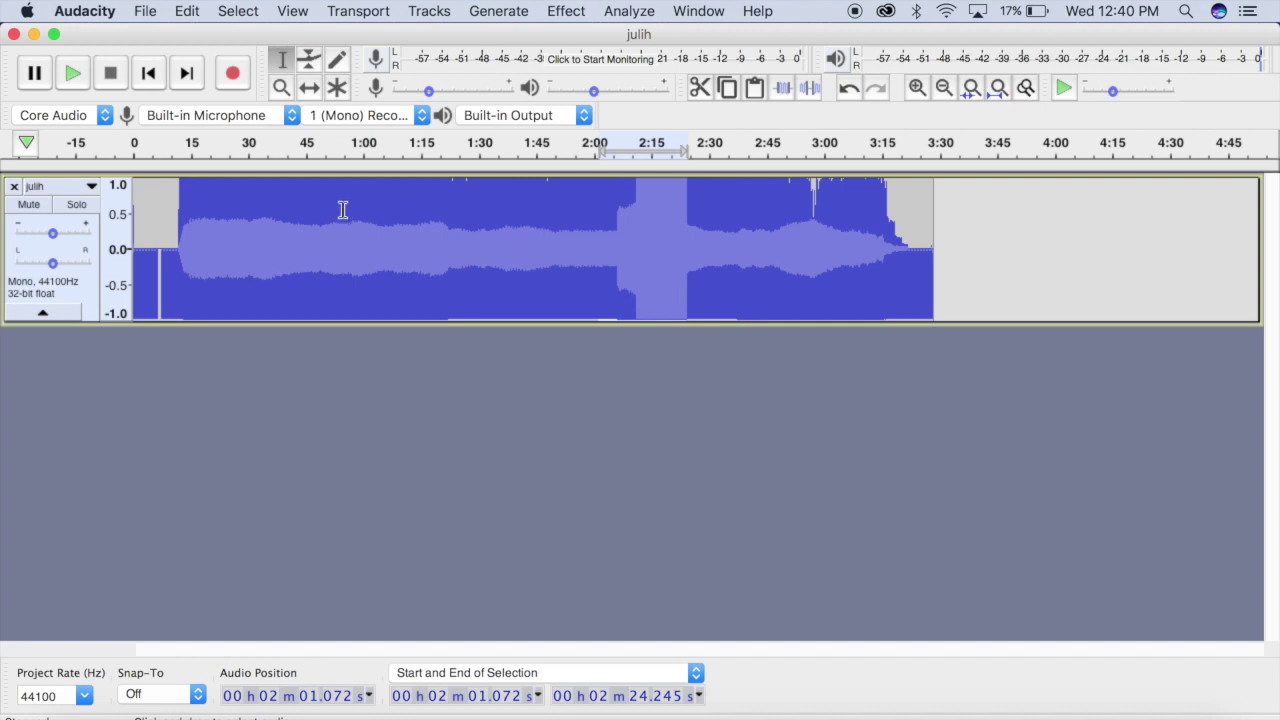
Step: Apply an Echo with 0.6 decay to the 0:55–1:23 stretch
{"action": "left_click_drag", "start_coordinate": [342, 209], "coordinate": [452, 210]}
{"action": "left_click", "coordinate": [566, 11]}
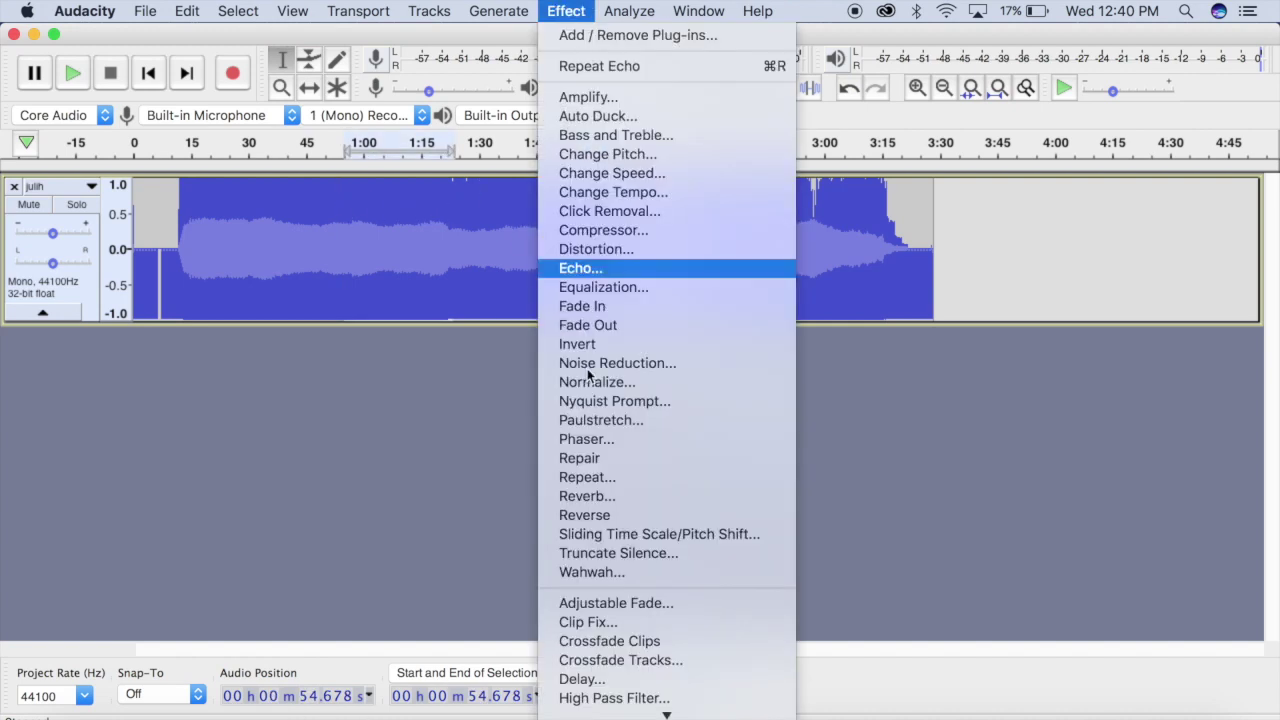
{"action": "left_click", "coordinate": [578, 268]}
{"action": "double_click", "coordinate": [707, 362]}
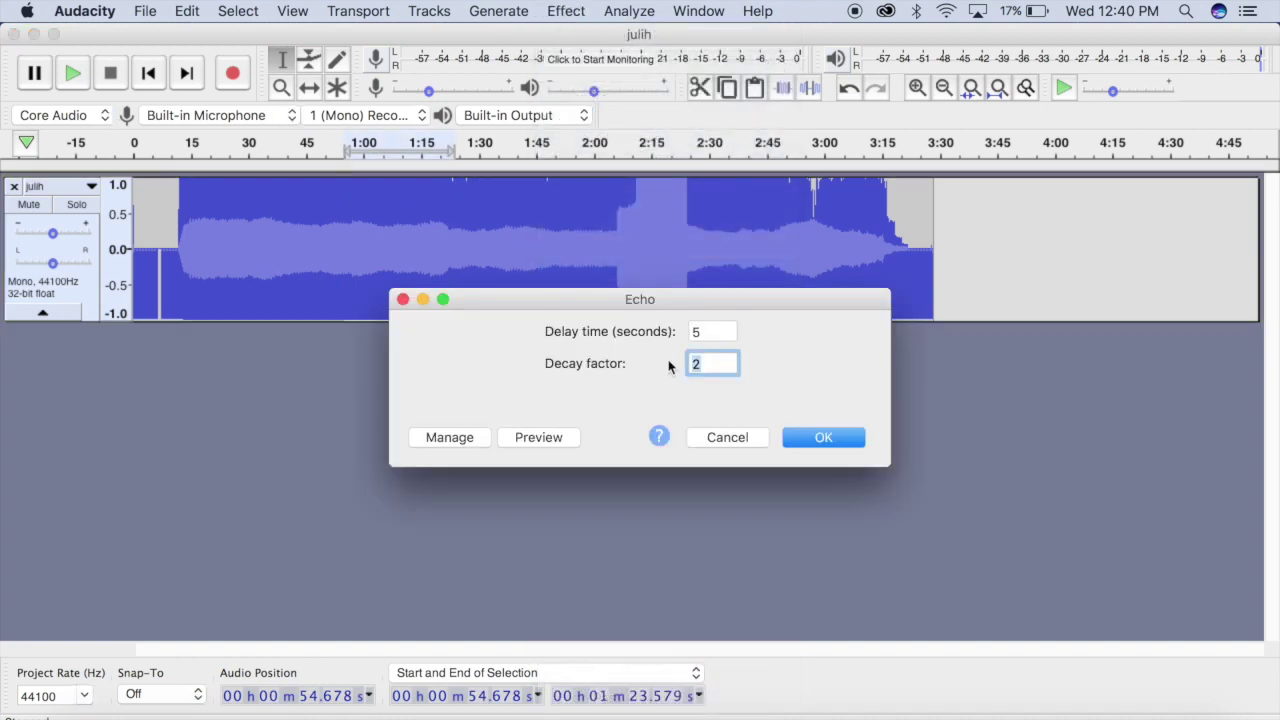
{"action": "type", "text": ".6"}
{"action": "left_click", "coordinate": [839, 437]}
{"action": "left_click", "coordinate": [569, 244]}
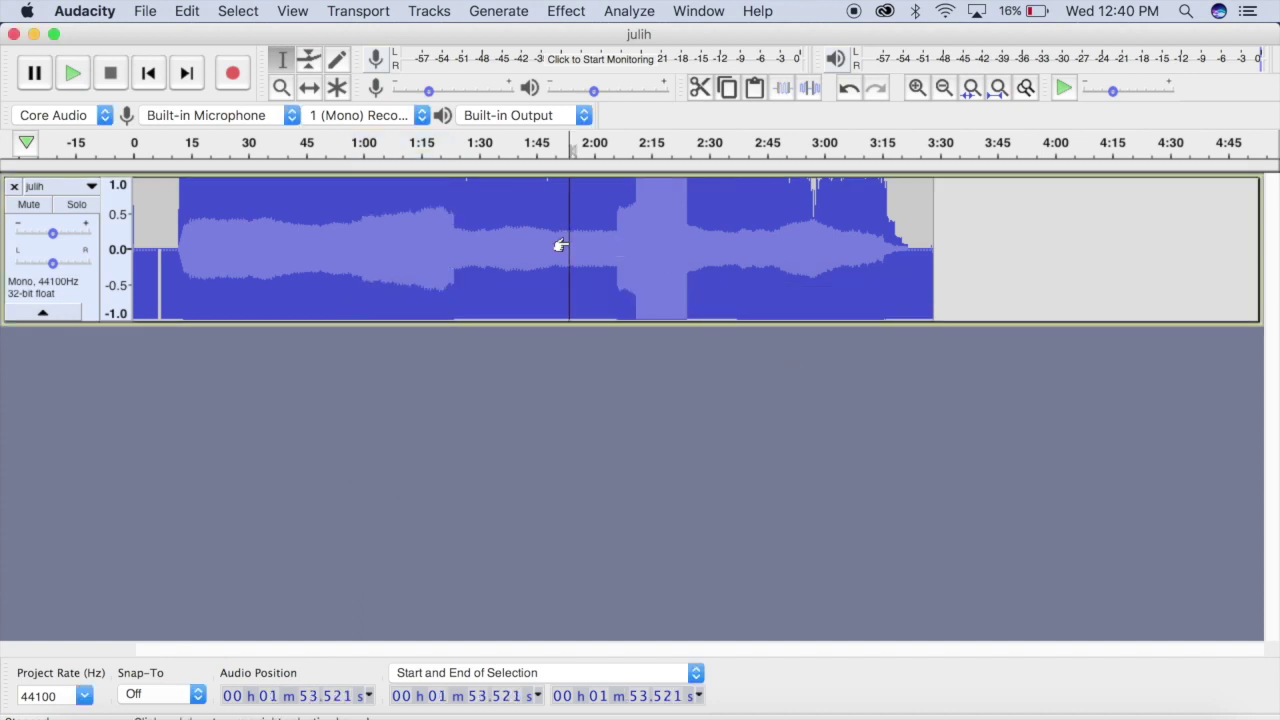
Step: Reverse the audio near 0:31 and the 1:37–1:43 stretch
{"action": "left_click", "coordinate": [256, 235]}
{"action": "left_click", "coordinate": [566, 11]}
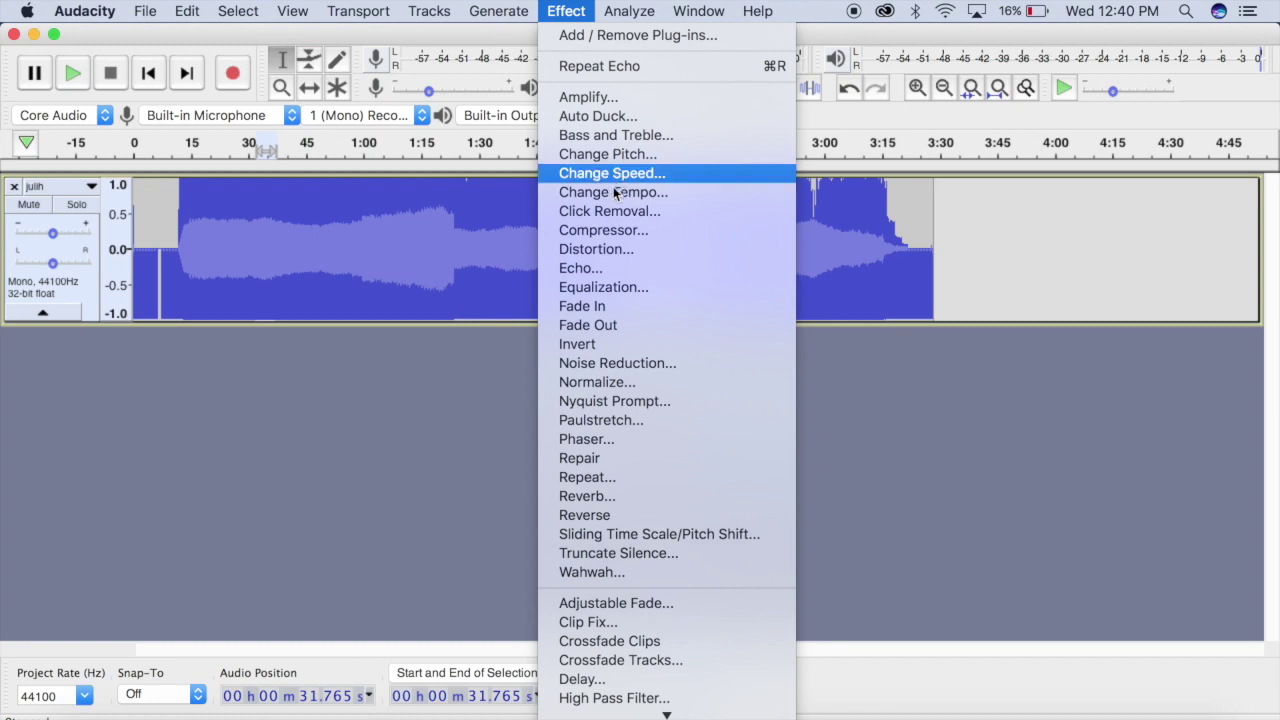
{"action": "left_click", "coordinate": [600, 515]}
{"action": "left_click", "coordinate": [530, 252]}
{"action": "left_click_drag", "start_coordinate": [514, 259], "coordinate": [507, 259]}
{"action": "left_click", "coordinate": [566, 11]}
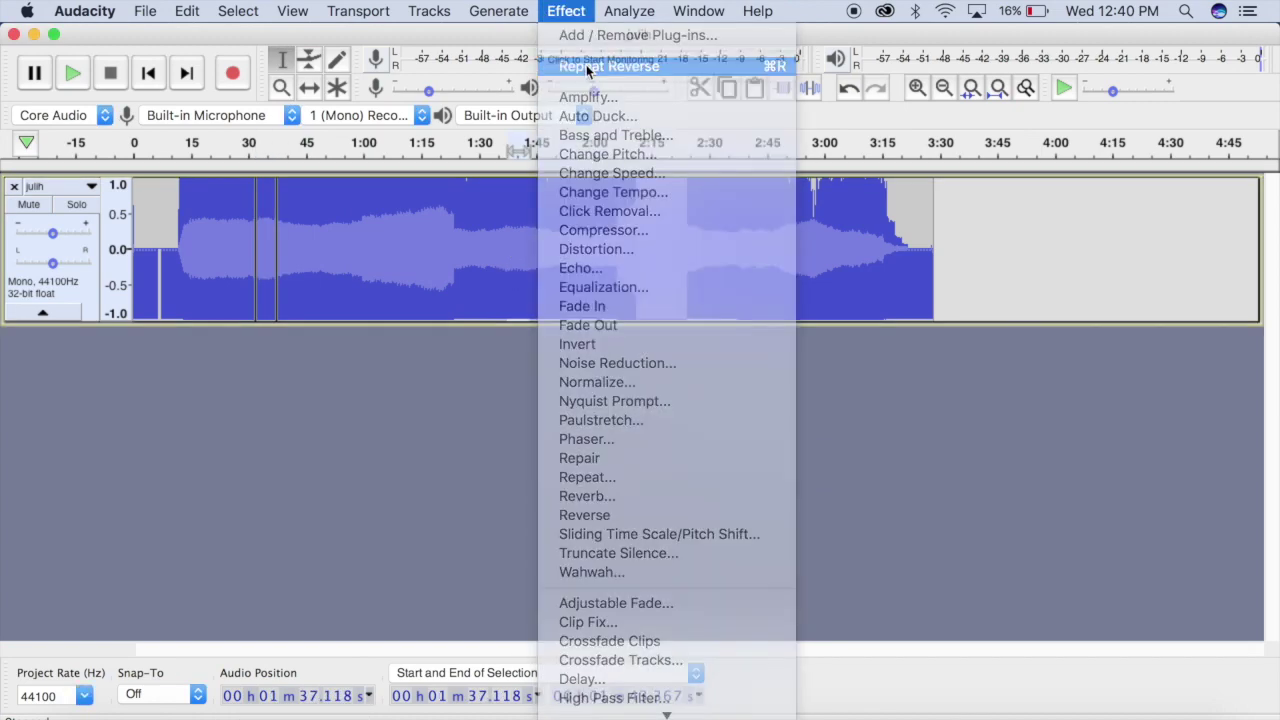
{"action": "left_click", "coordinate": [600, 63]}
Step: Reverse the 2:18–3:02 stretch and a short stretch around 1:10
{"action": "left_click_drag", "start_coordinate": [666, 238], "coordinate": [830, 238]}
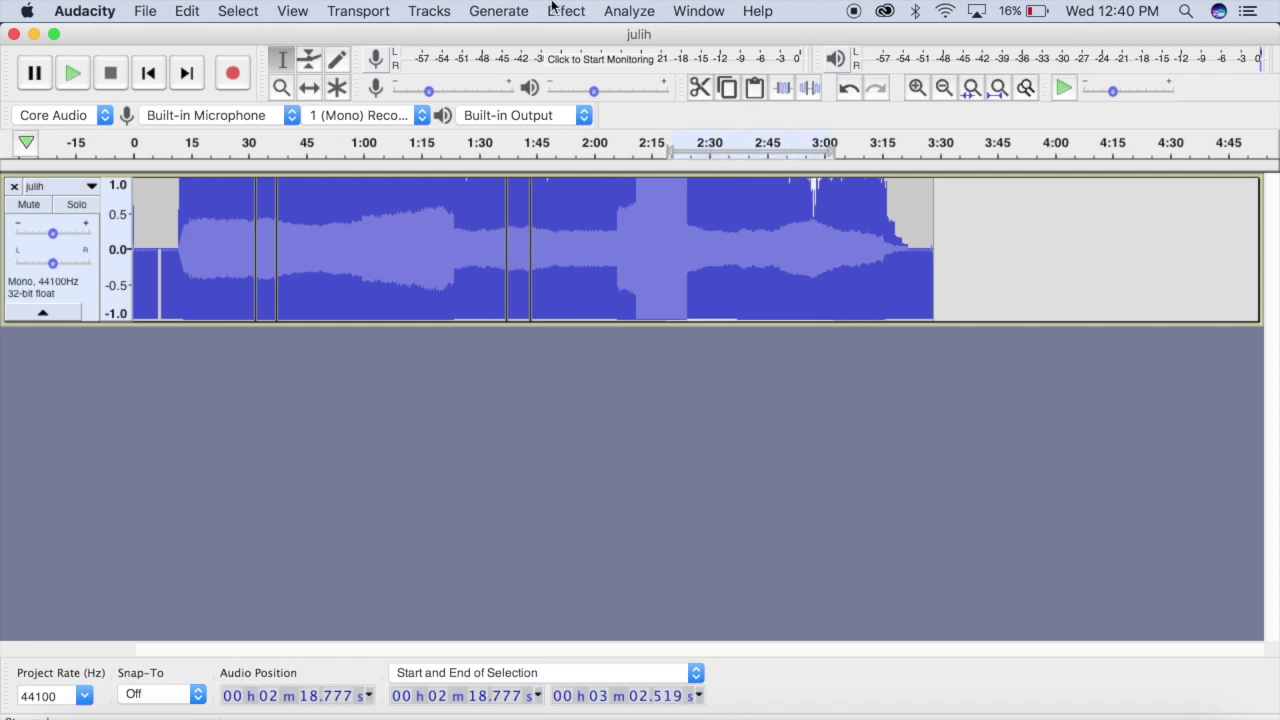
{"action": "left_click", "coordinate": [553, 8]}
{"action": "left_click", "coordinate": [589, 63]}
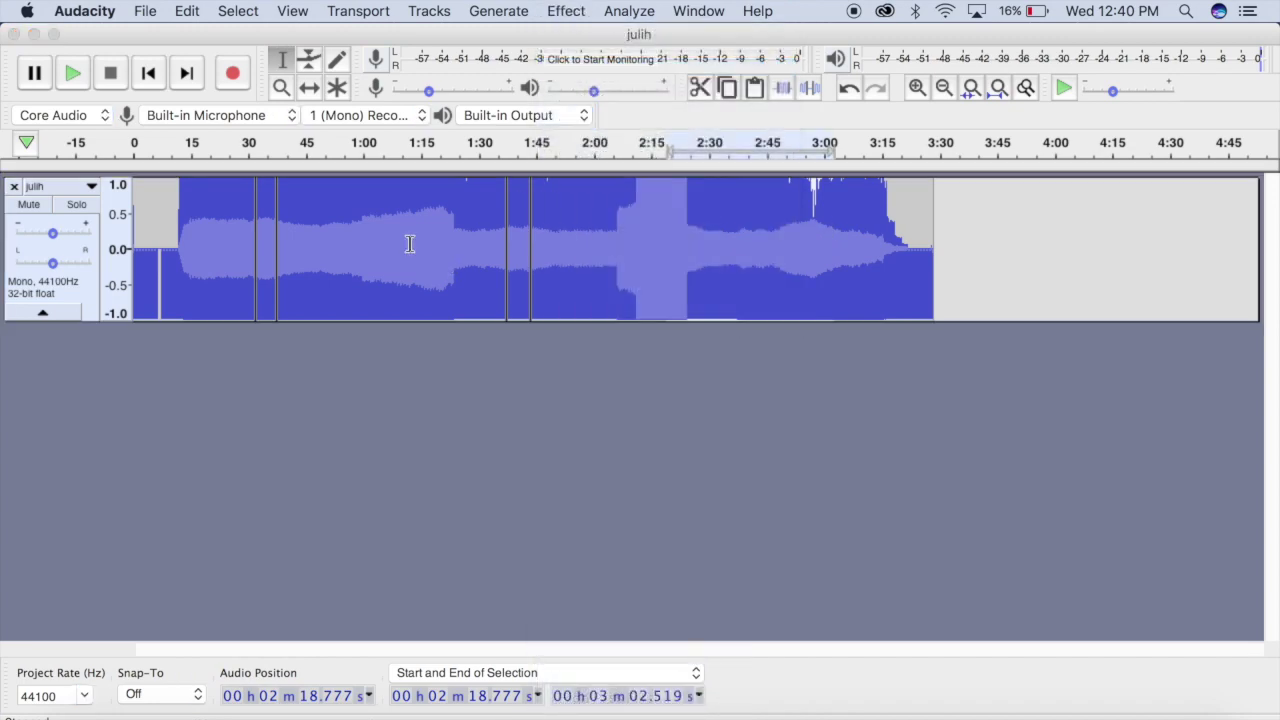
{"action": "left_click_drag", "start_coordinate": [409, 244], "coordinate": [402, 244]}
{"action": "left_click", "coordinate": [566, 11]}
{"action": "left_click", "coordinate": [590, 66]}
Step: Reverse short stretches near 2:00 and 2:47, plus the stretch starting near 0:09
{"action": "left_click_drag", "start_coordinate": [596, 245], "coordinate": [604, 245]}
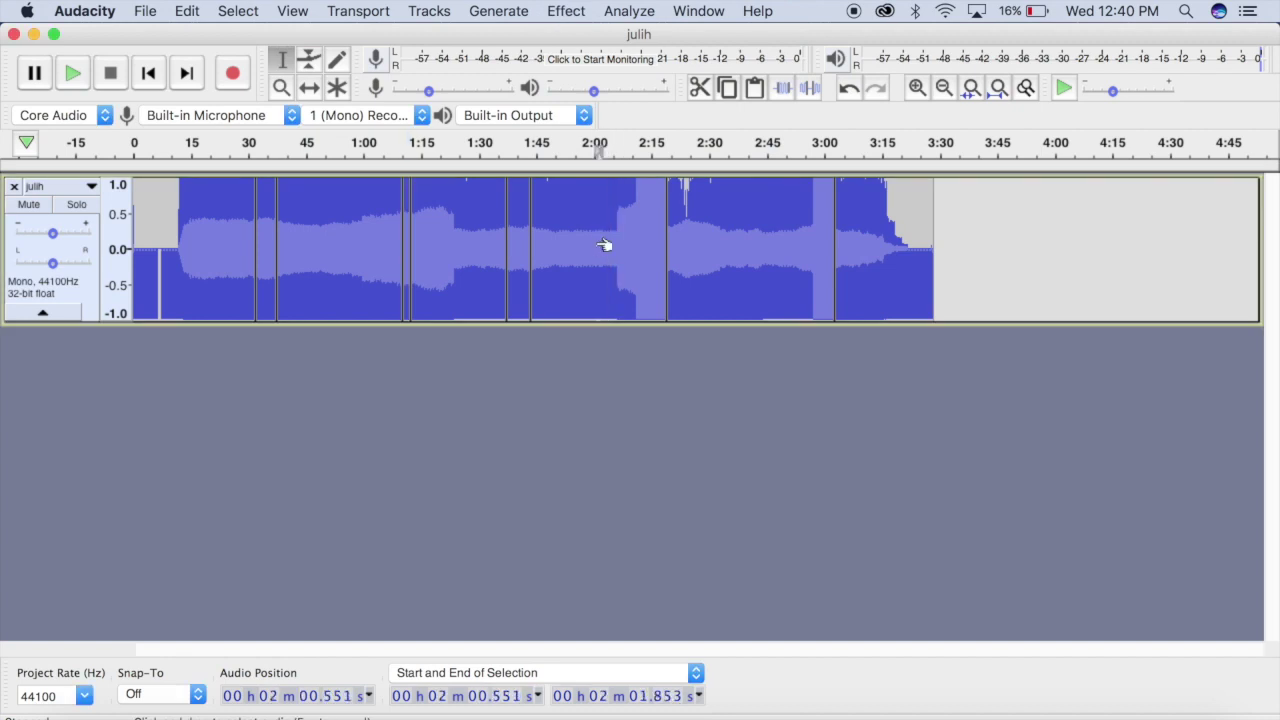
{"action": "left_click", "coordinate": [566, 11]}
{"action": "left_click", "coordinate": [596, 66]}
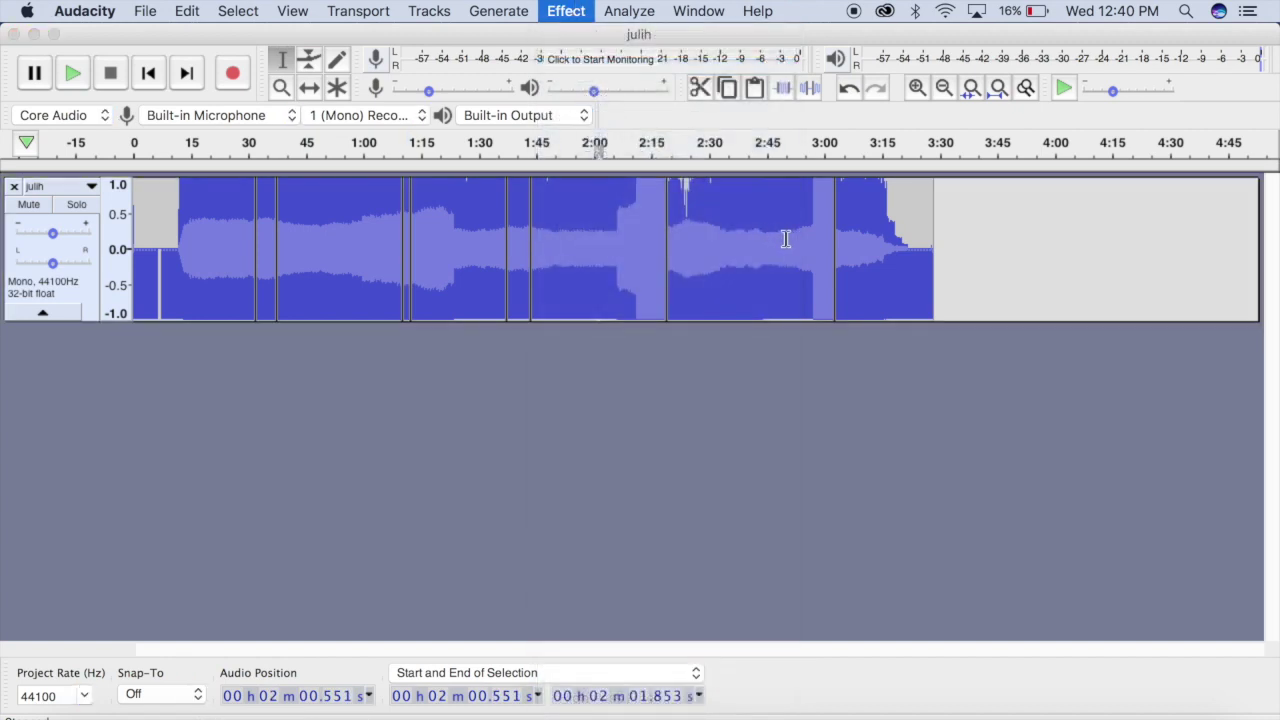
{"action": "left_click_drag", "start_coordinate": [784, 240], "coordinate": [777, 238]}
{"action": "left_click", "coordinate": [586, 14]}
{"action": "left_click", "coordinate": [600, 66]}
{"action": "left_click", "coordinate": [168, 235]}
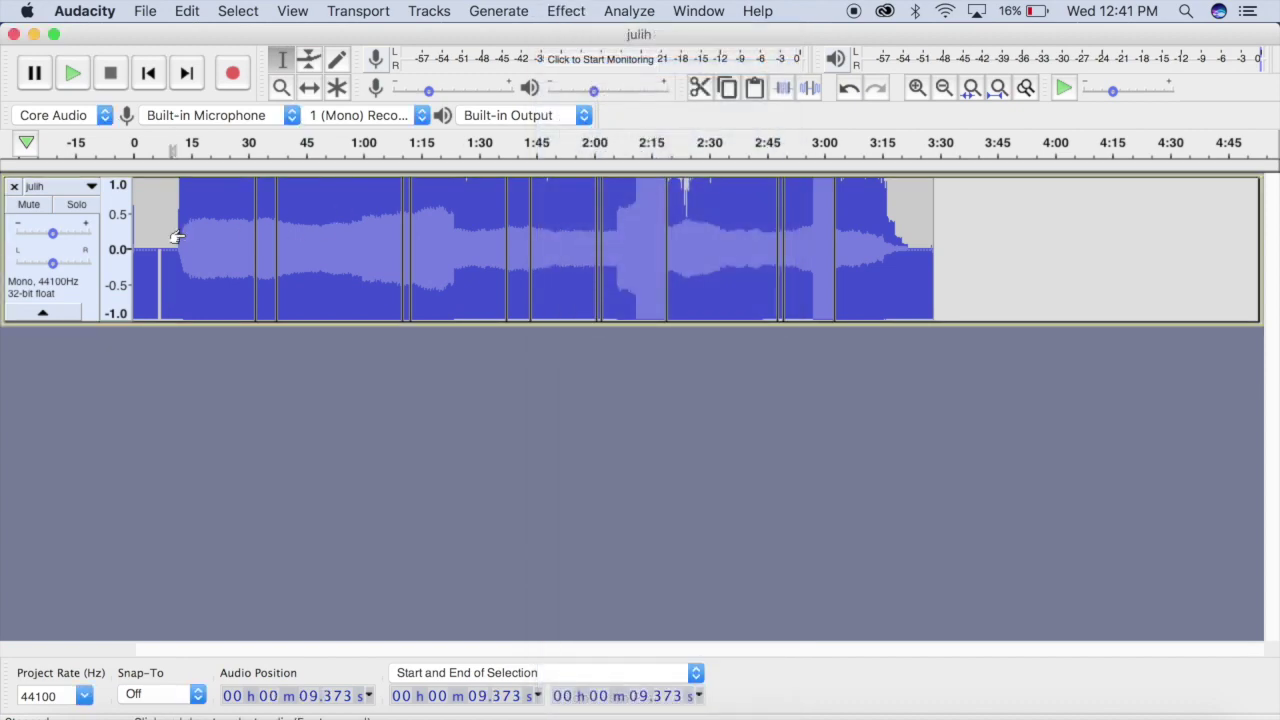
{"action": "left_click", "coordinate": [566, 11]}
{"action": "left_click", "coordinate": [600, 66]}
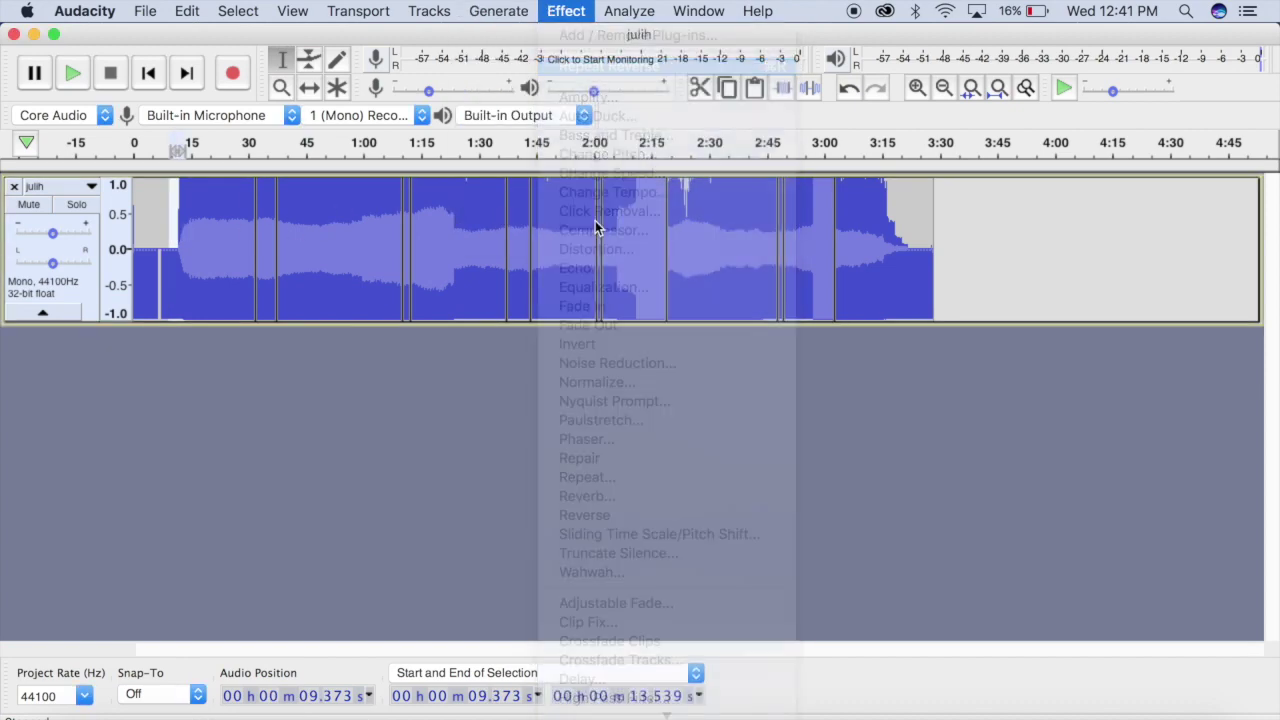
Step: Reverse the 2:16–2:20 and 2:46–2:55 stretches and a short stretch near 3:03
{"action": "left_click", "coordinate": [658, 252]}
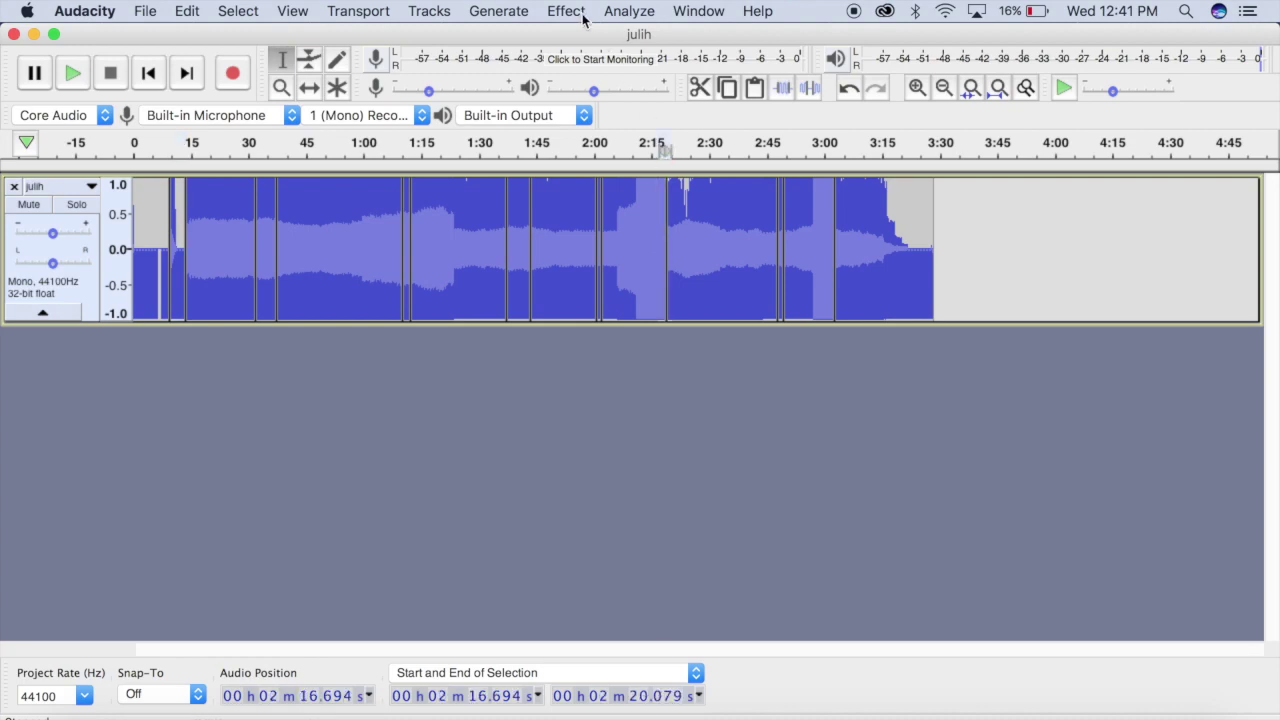
{"action": "left_click", "coordinate": [586, 14]}
{"action": "left_click", "coordinate": [600, 64]}
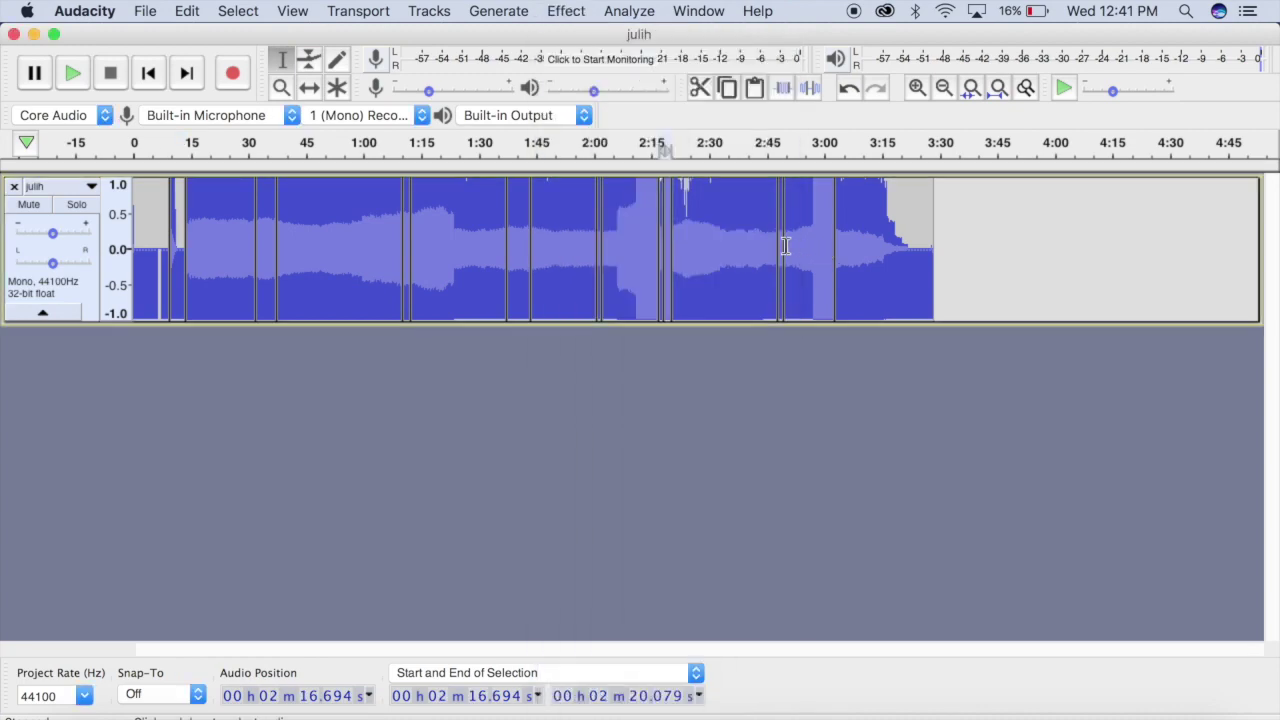
{"action": "left_click_drag", "start_coordinate": [805, 246], "coordinate": [771, 246]}
{"action": "left_click", "coordinate": [600, 10]}
{"action": "left_click", "coordinate": [610, 66]}
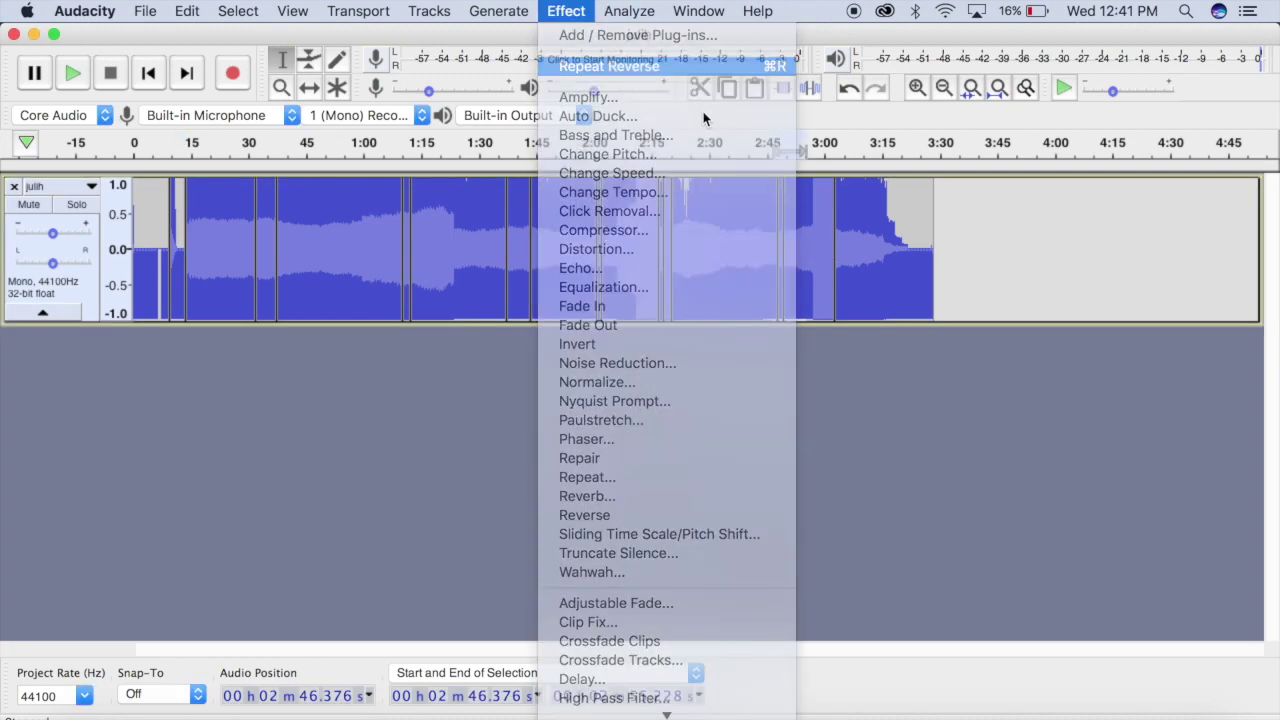
{"action": "left_click_drag", "start_coordinate": [859, 234], "coordinate": [838, 234]}
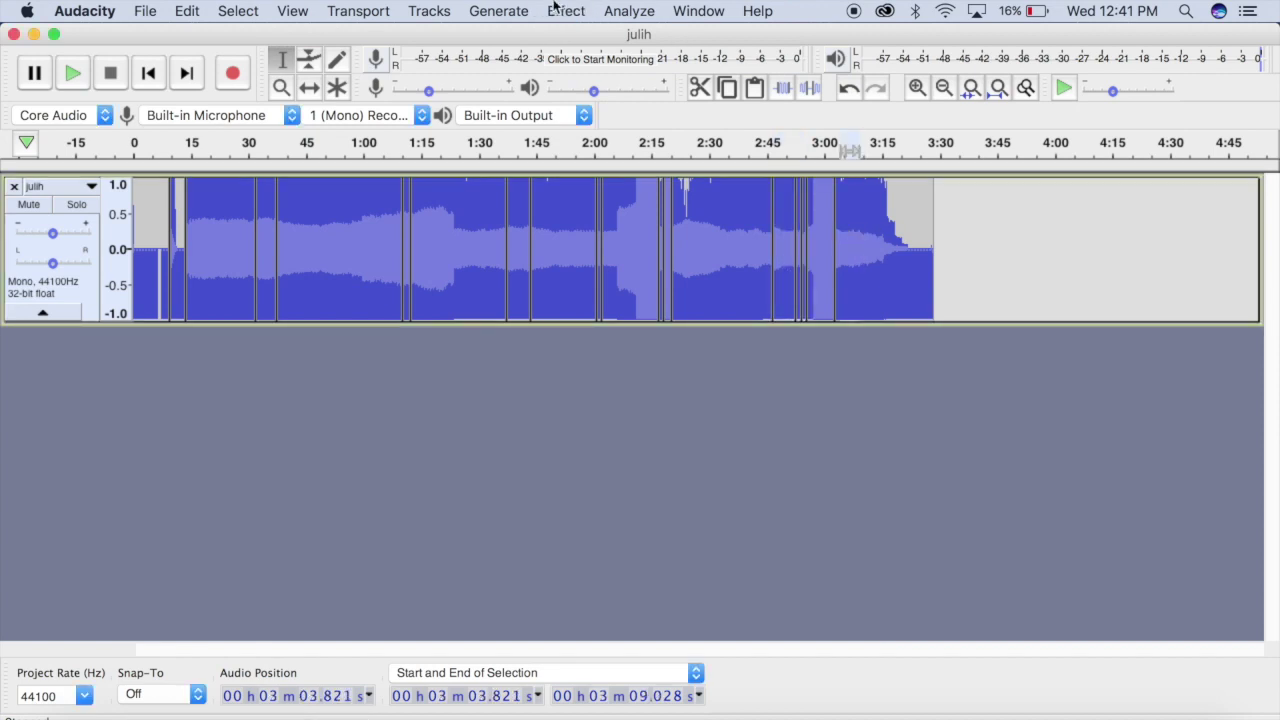
{"action": "left_click", "coordinate": [558, 10]}
{"action": "left_click", "coordinate": [608, 66]}
Step: Invert 0:24–0:45, 1:56–2:28 and 2:42–3:24, then select about 0:23–3:18
{"action": "left_click_drag", "start_coordinate": [230, 232], "coordinate": [333, 232]}
{"action": "left_click", "coordinate": [566, 10]}
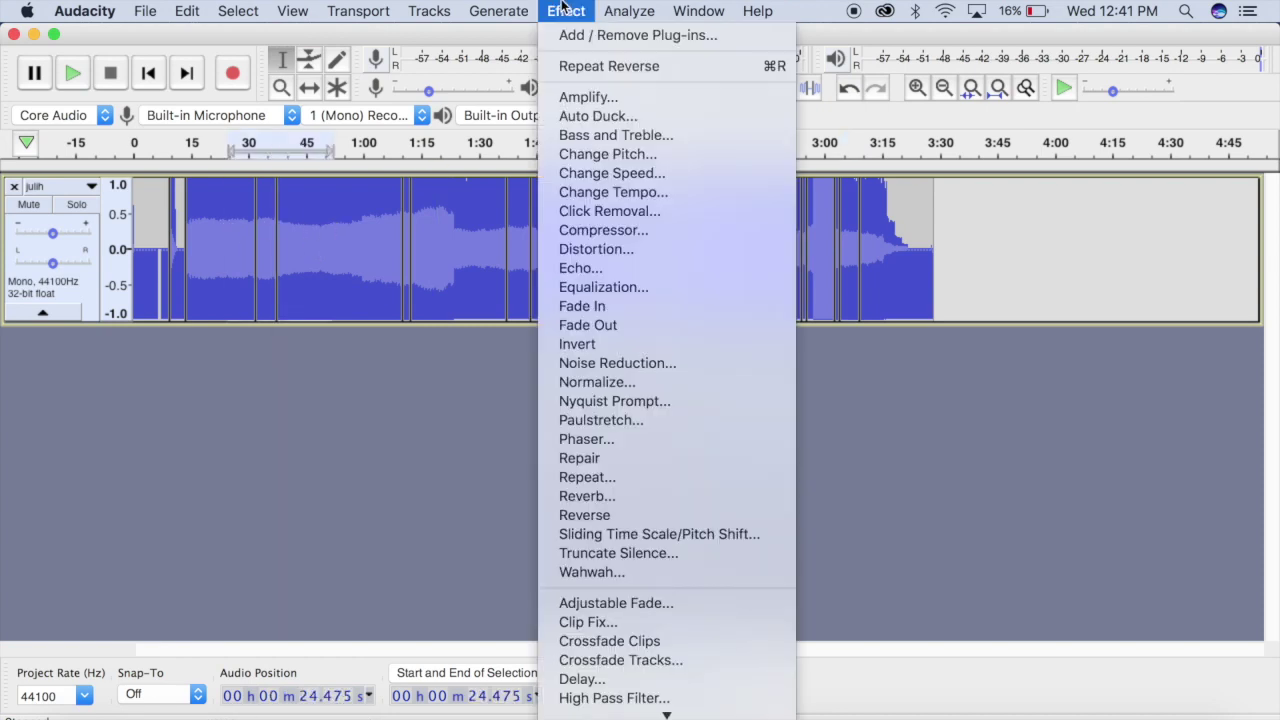
{"action": "left_click", "coordinate": [600, 344]}
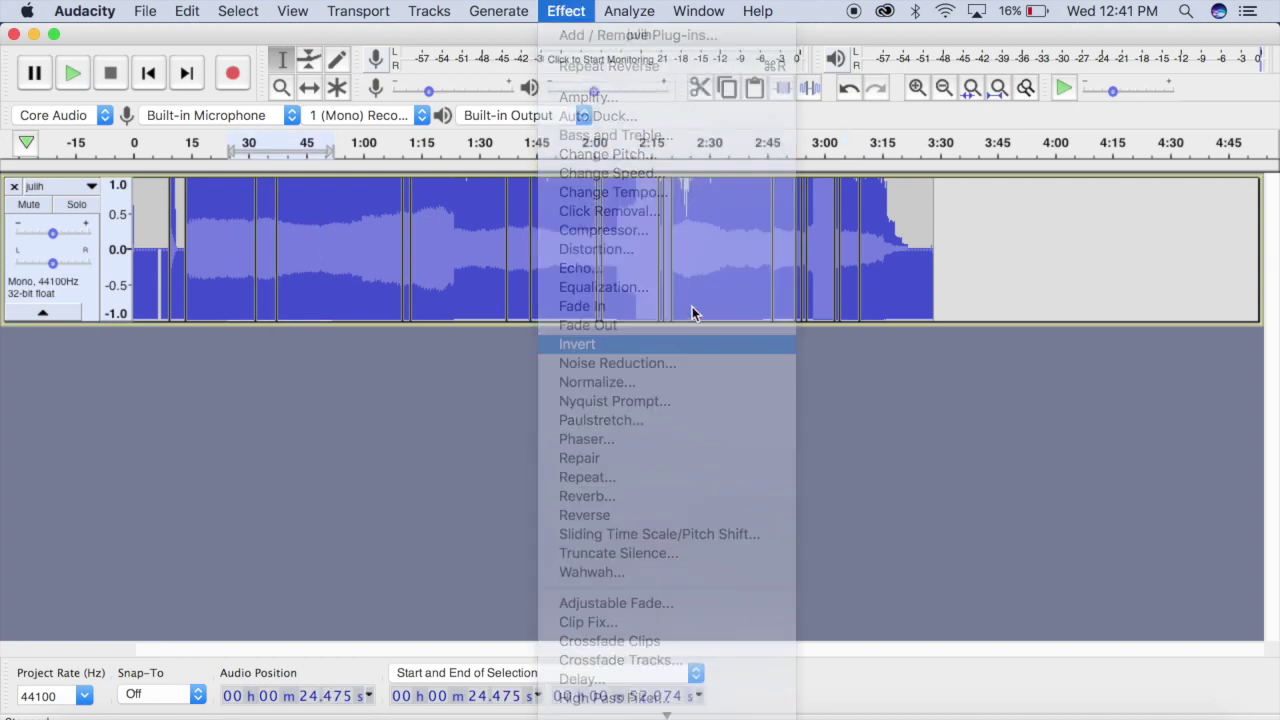
{"action": "left_click_drag", "start_coordinate": [578, 239], "coordinate": [702, 234]}
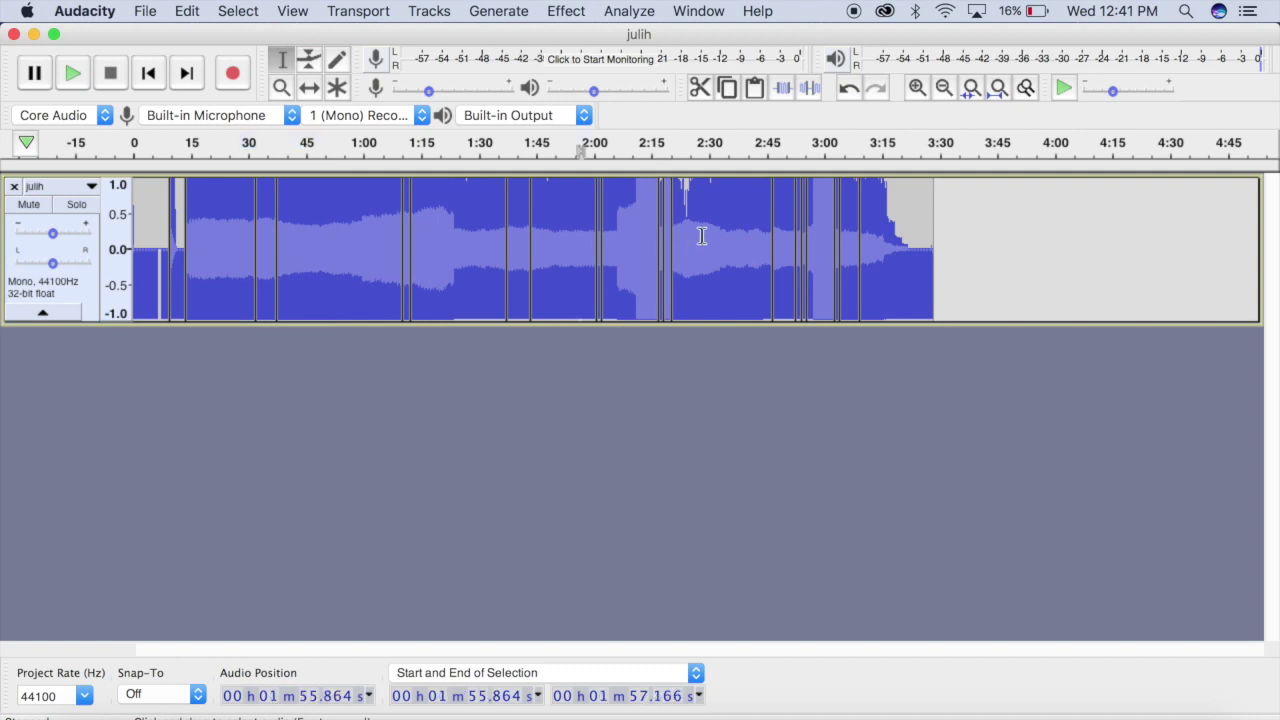
{"action": "left_click", "coordinate": [566, 10]}
{"action": "left_click", "coordinate": [600, 66]}
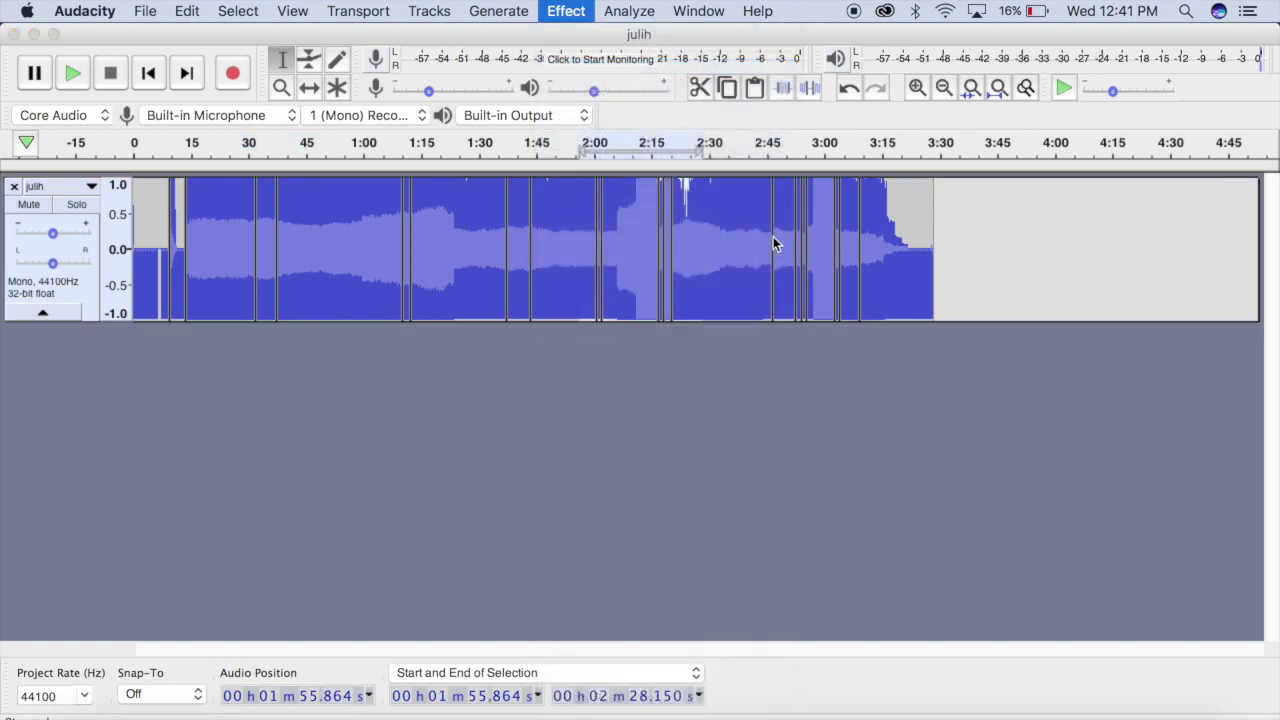
{"action": "left_click_drag", "start_coordinate": [917, 246], "coordinate": [757, 244]}
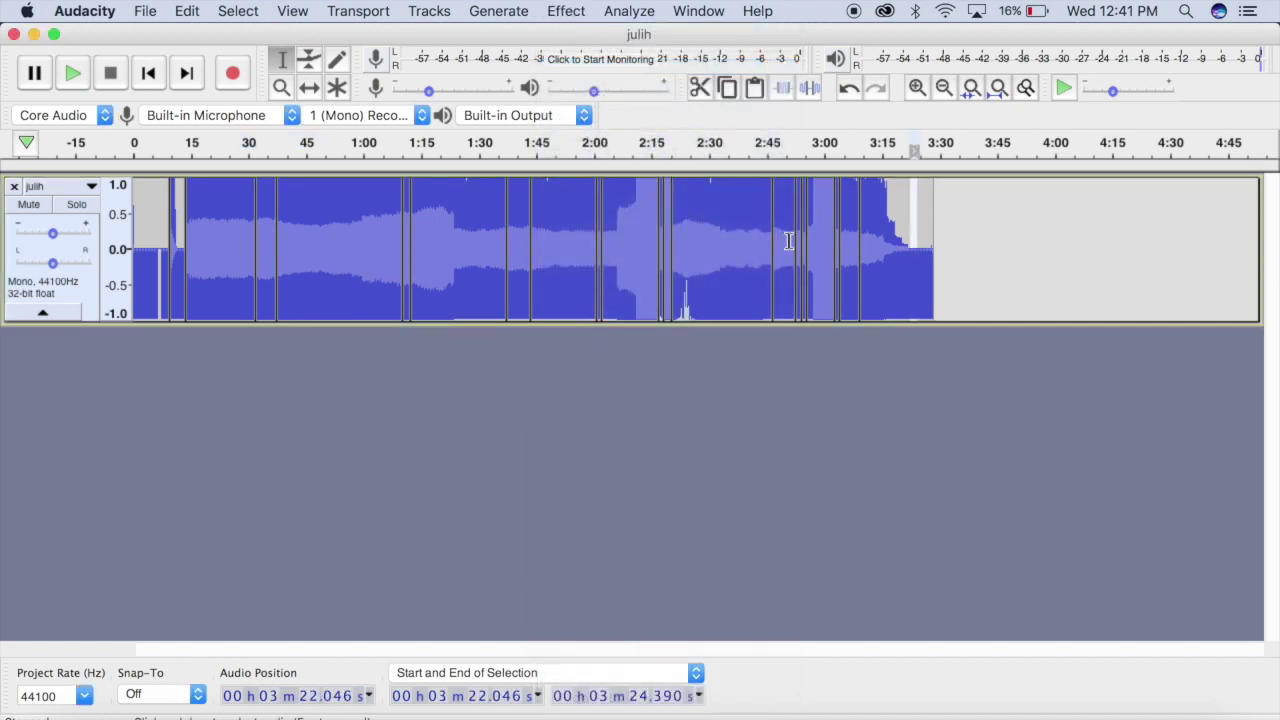
{"action": "left_click", "coordinate": [566, 10]}
{"action": "left_click", "coordinate": [600, 66]}
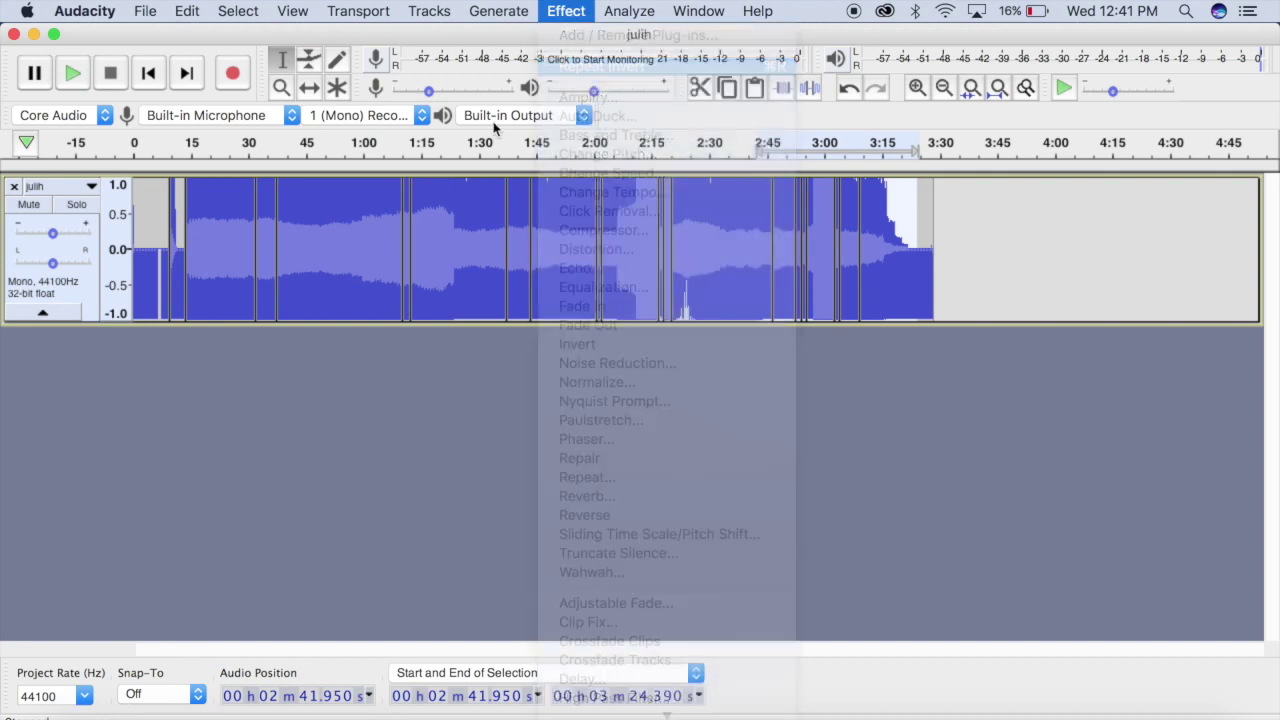
{"action": "left_click_drag", "start_coordinate": [298, 229], "coordinate": [219, 229]}
{"action": "left_click_drag", "start_coordinate": [566, 237], "coordinate": [889, 252]}
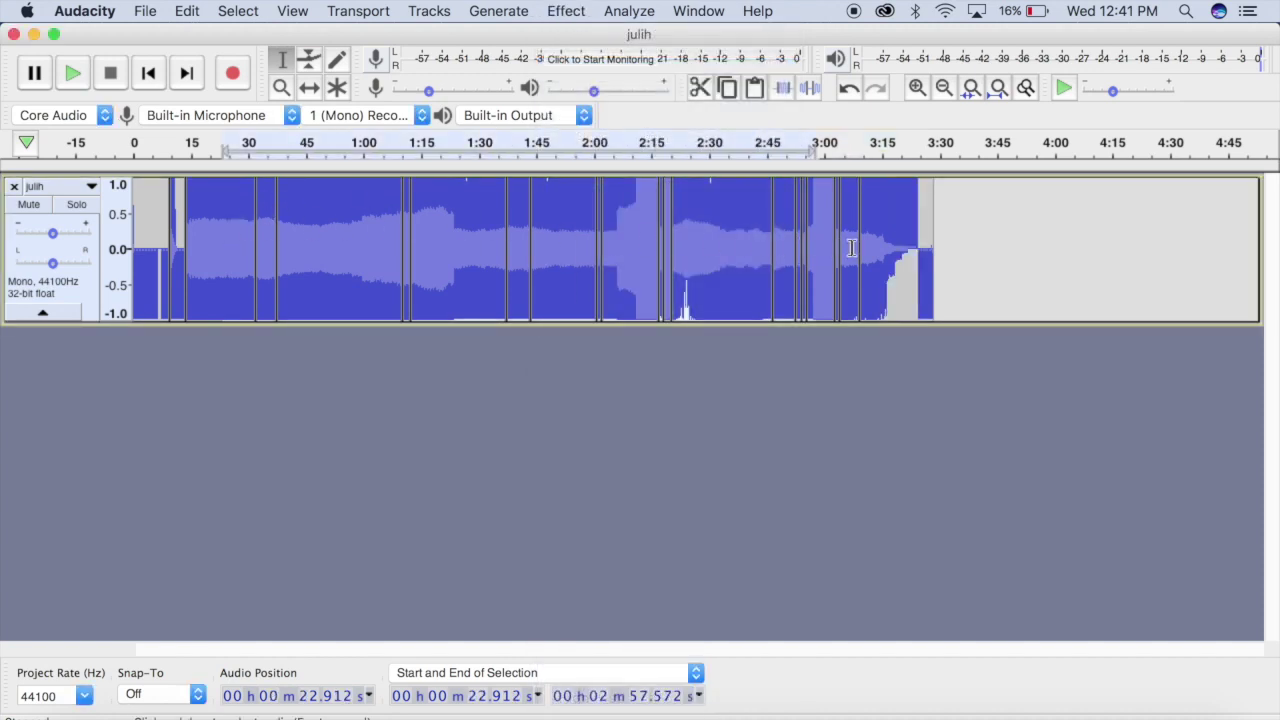
Step: Fade out the 0:23–3:18 selection, then fade out 1:15–3:06 again
{"action": "left_click", "coordinate": [556, 10]}
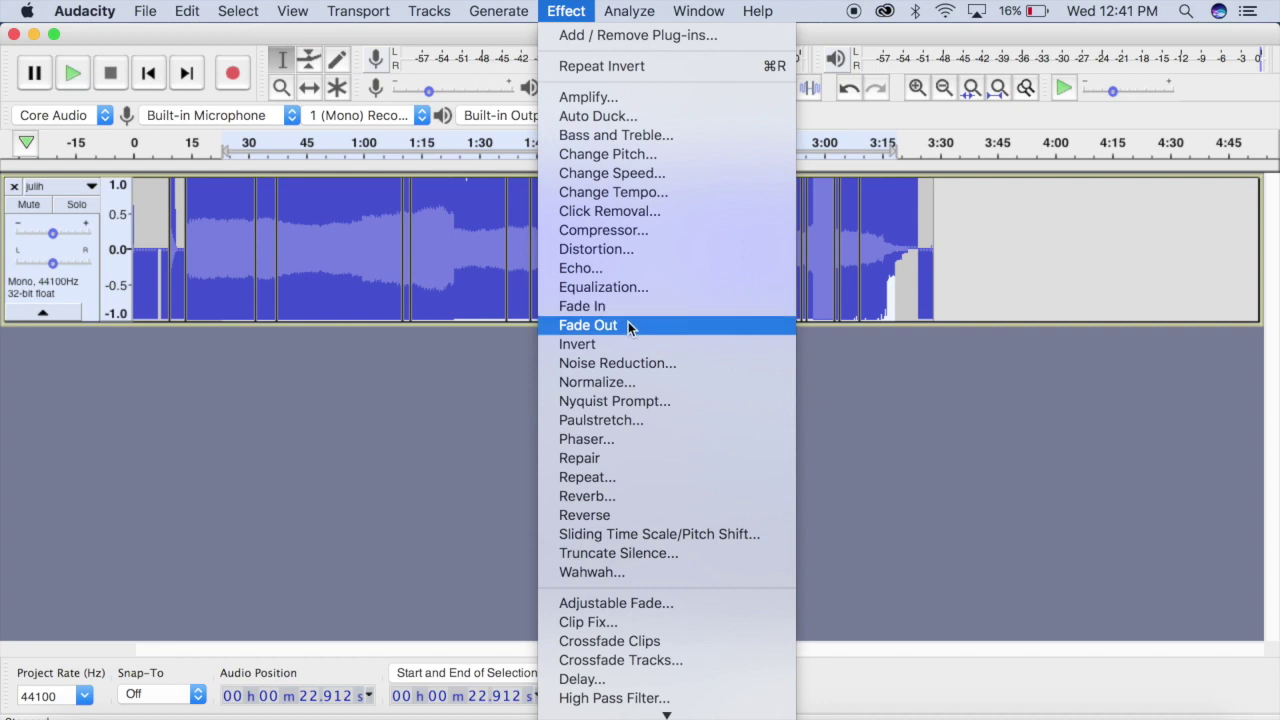
{"action": "left_click", "coordinate": [572, 326]}
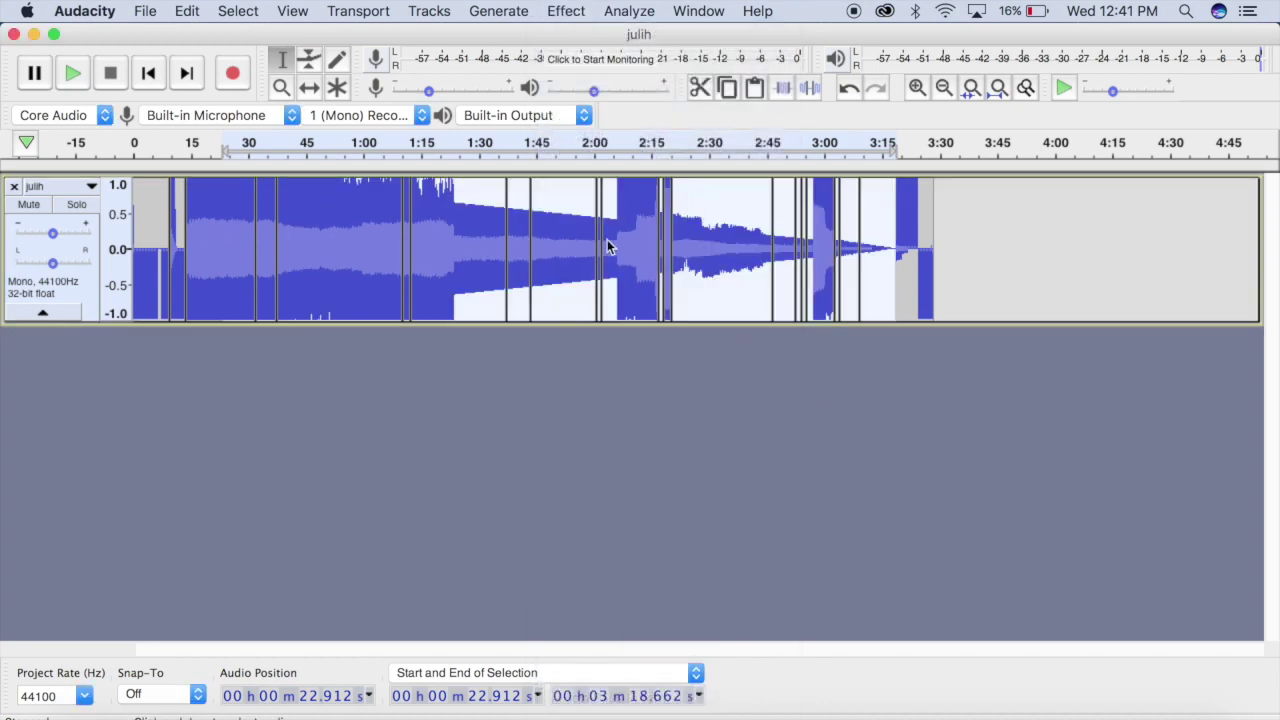
{"action": "left_click_drag", "start_coordinate": [847, 249], "coordinate": [424, 243]}
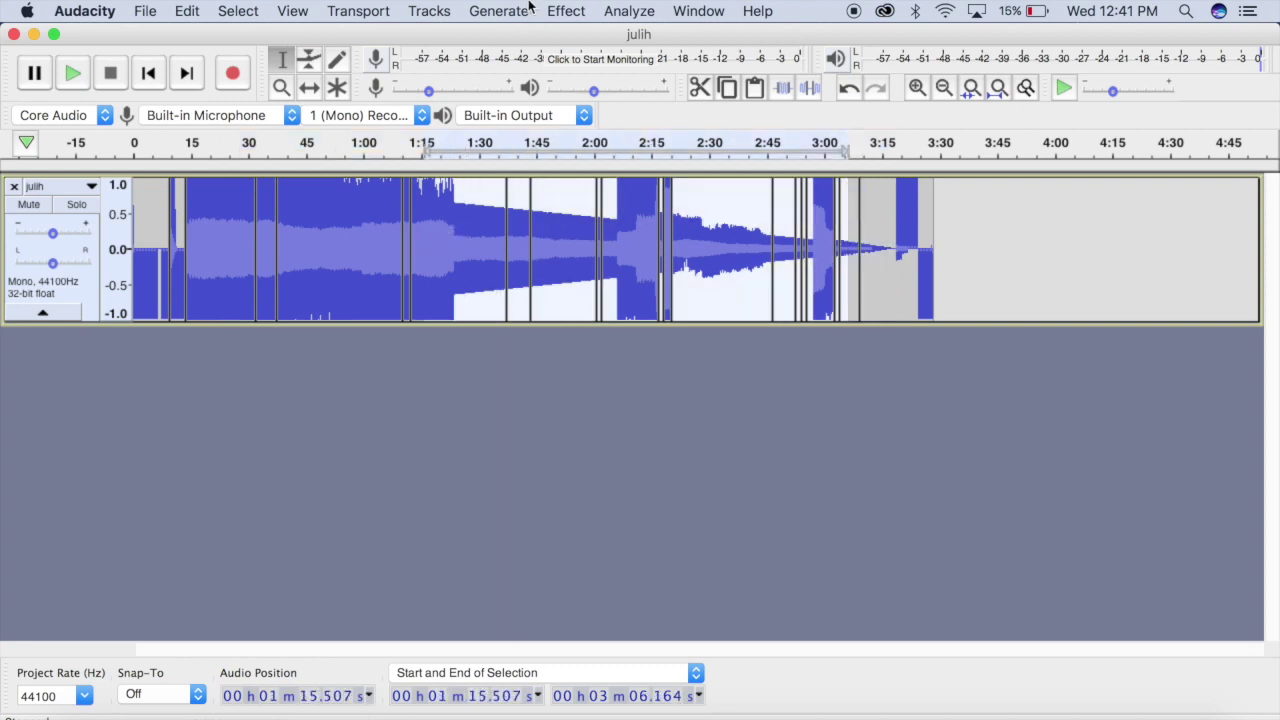
{"action": "left_click", "coordinate": [567, 10]}
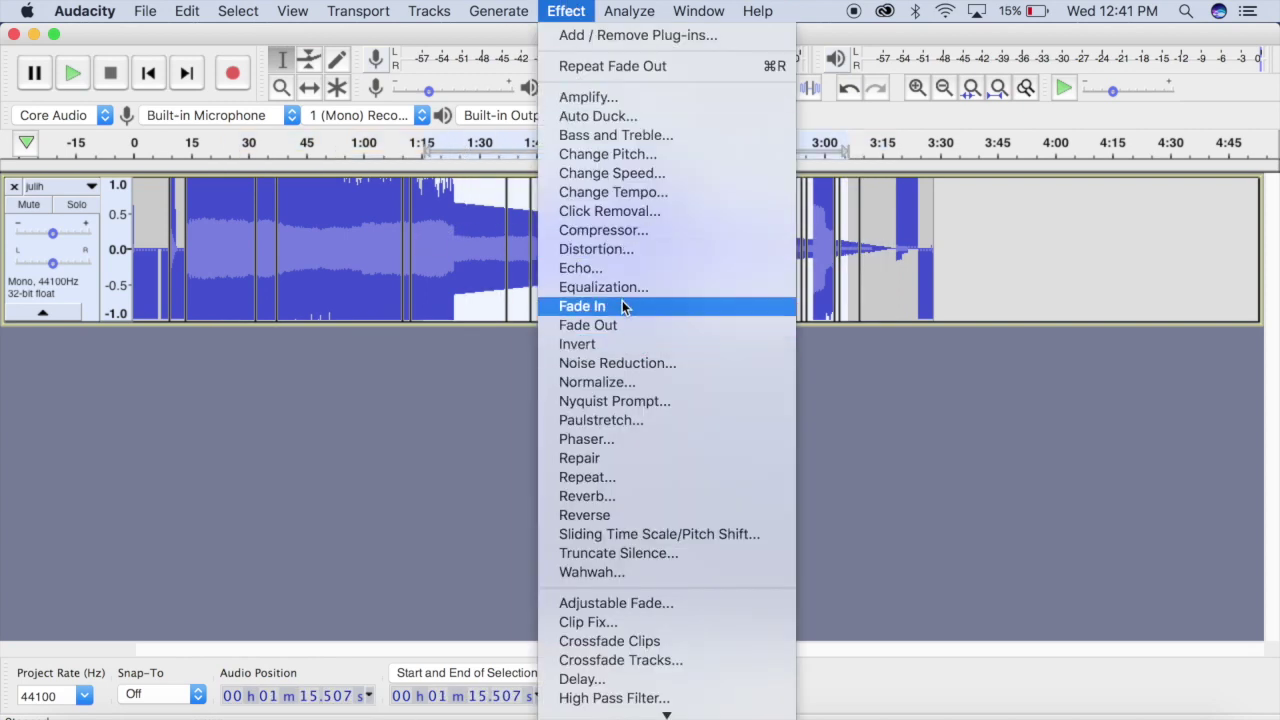
{"action": "left_click", "coordinate": [623, 325]}
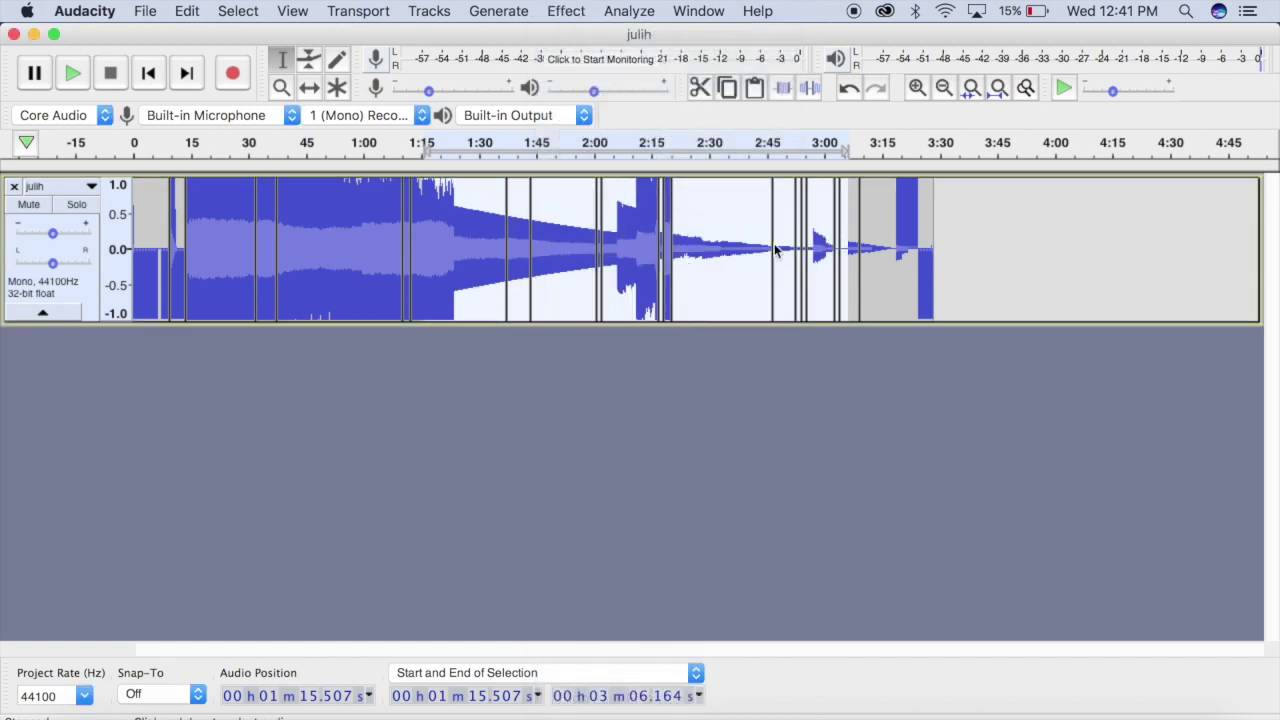
Step: Fade in 1:33–2:38, then bring up Wahwah for the 22.9–51.8 s stretch
{"action": "left_click_drag", "start_coordinate": [743, 241], "coordinate": [493, 246]}
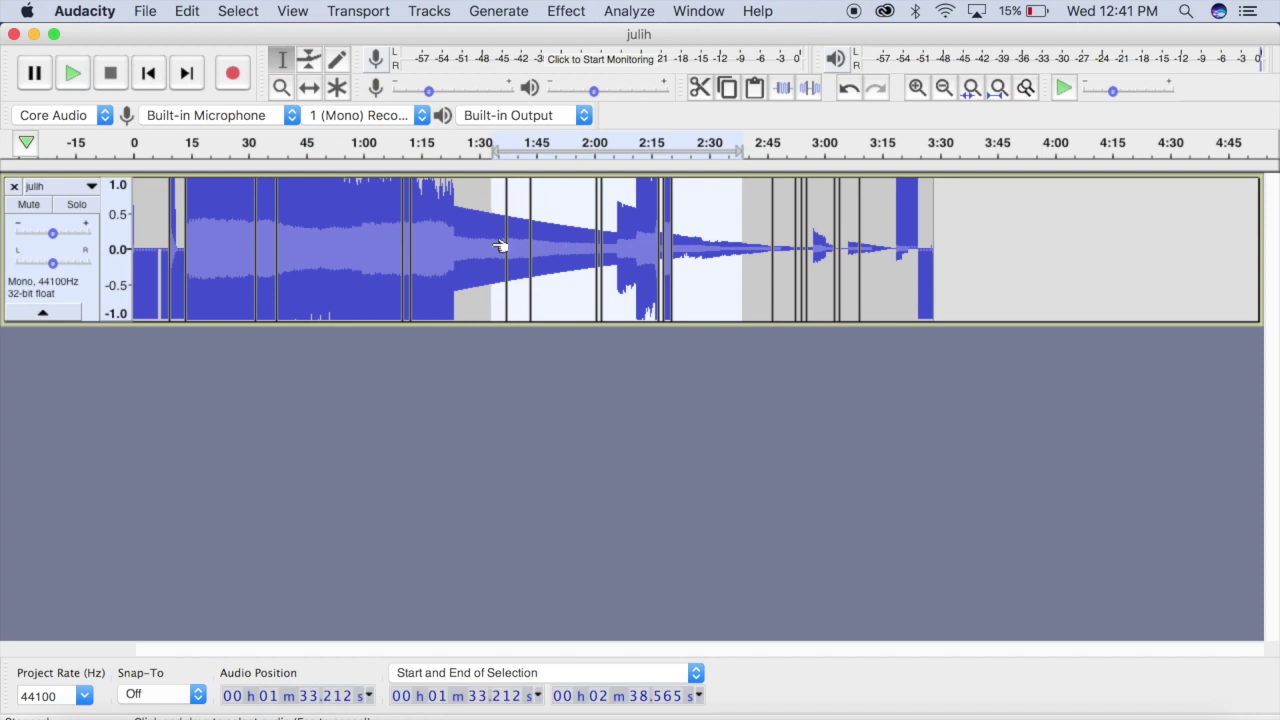
{"action": "left_click", "coordinate": [570, 10]}
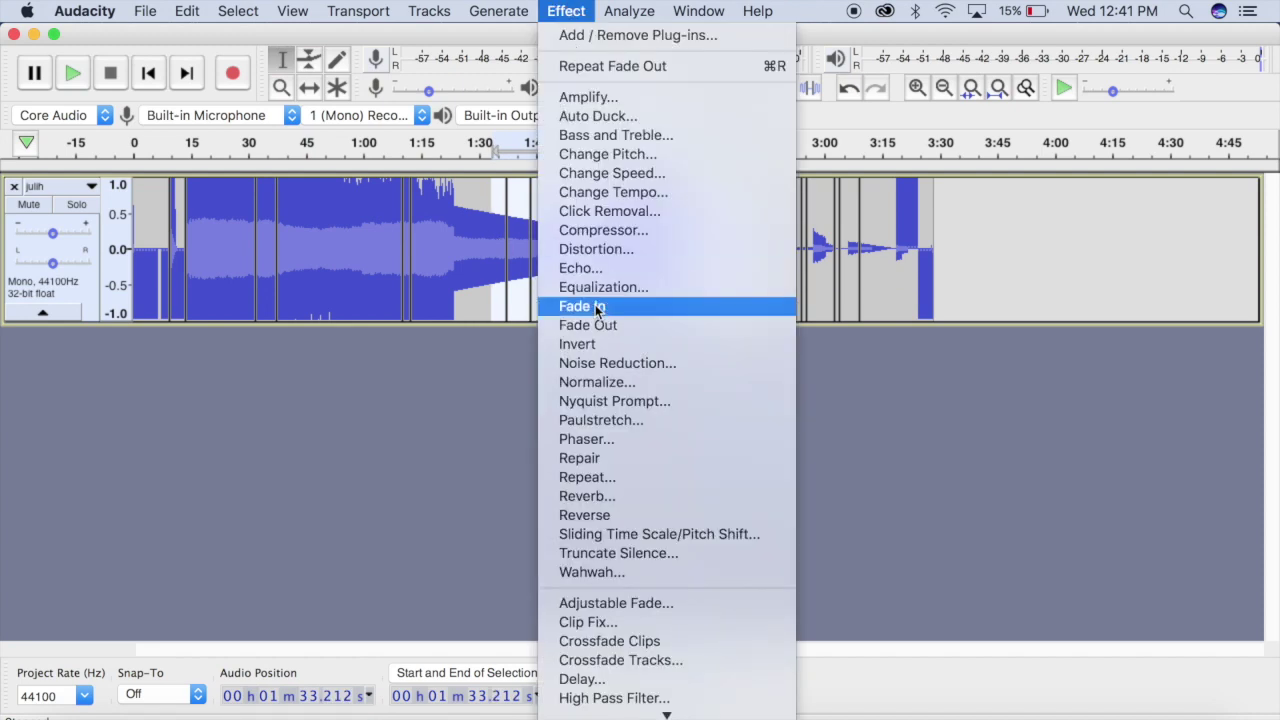
{"action": "left_click", "coordinate": [586, 303]}
{"action": "left_click", "coordinate": [750, 245]}
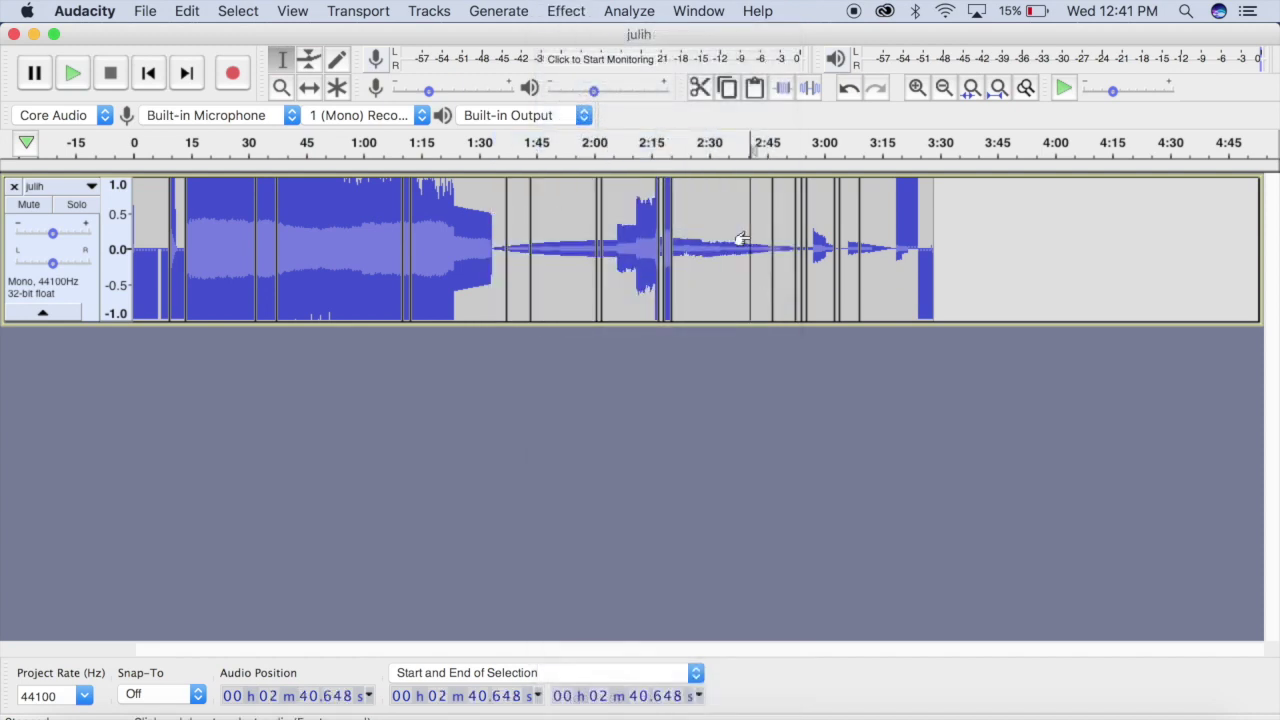
{"action": "left_click_drag", "start_coordinate": [221, 230], "coordinate": [331, 230]}
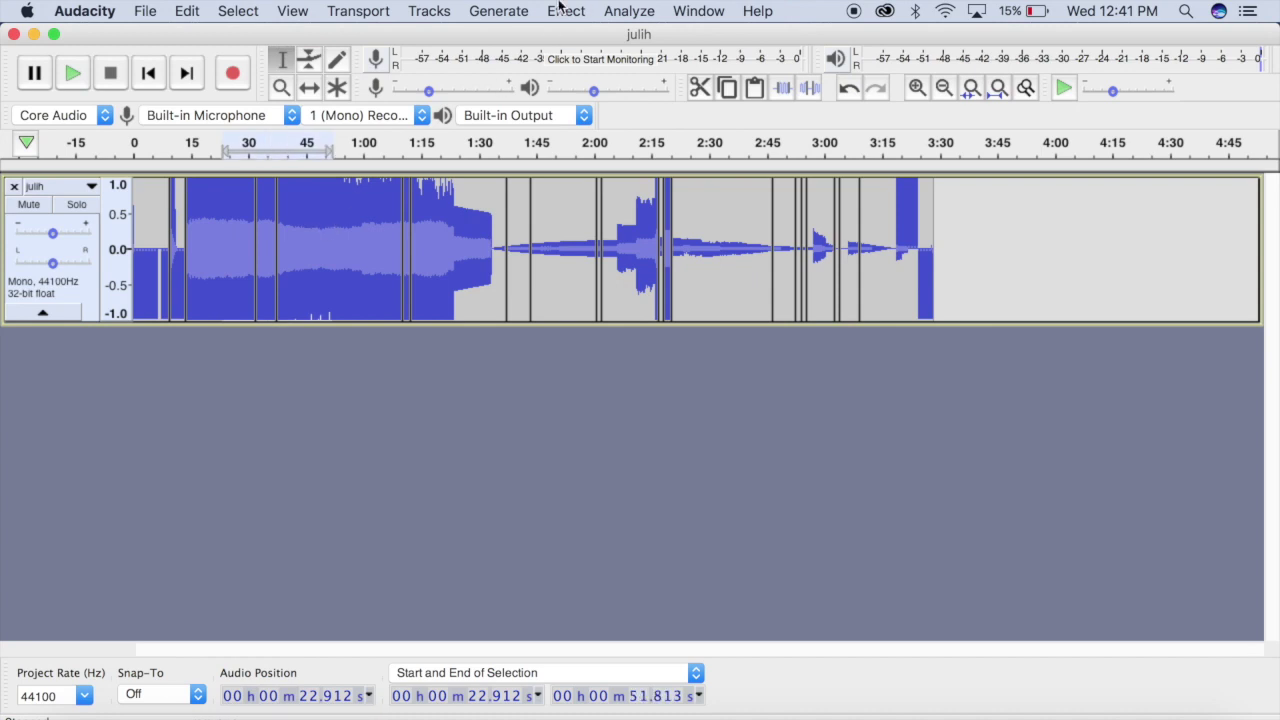
{"action": "left_click", "coordinate": [560, 8]}
{"action": "left_click", "coordinate": [592, 572]}
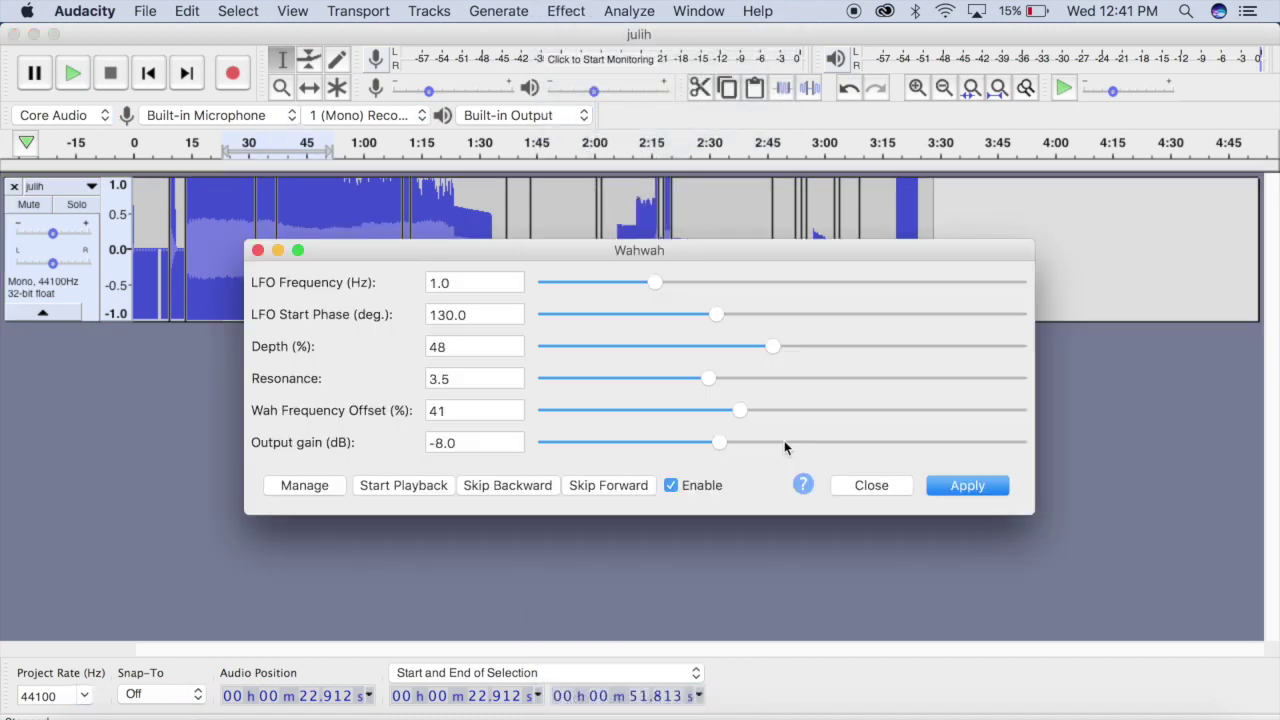
Step: Apply Wahwah with depth 30%, phase 70, offset 25 and 4 dB output gain
{"action": "left_click", "coordinate": [686, 346]}
{"action": "left_click", "coordinate": [637, 314]}
{"action": "left_click", "coordinate": [670, 442]}
{"action": "left_click", "coordinate": [664, 410]}
{"action": "left_click", "coordinate": [814, 442]}
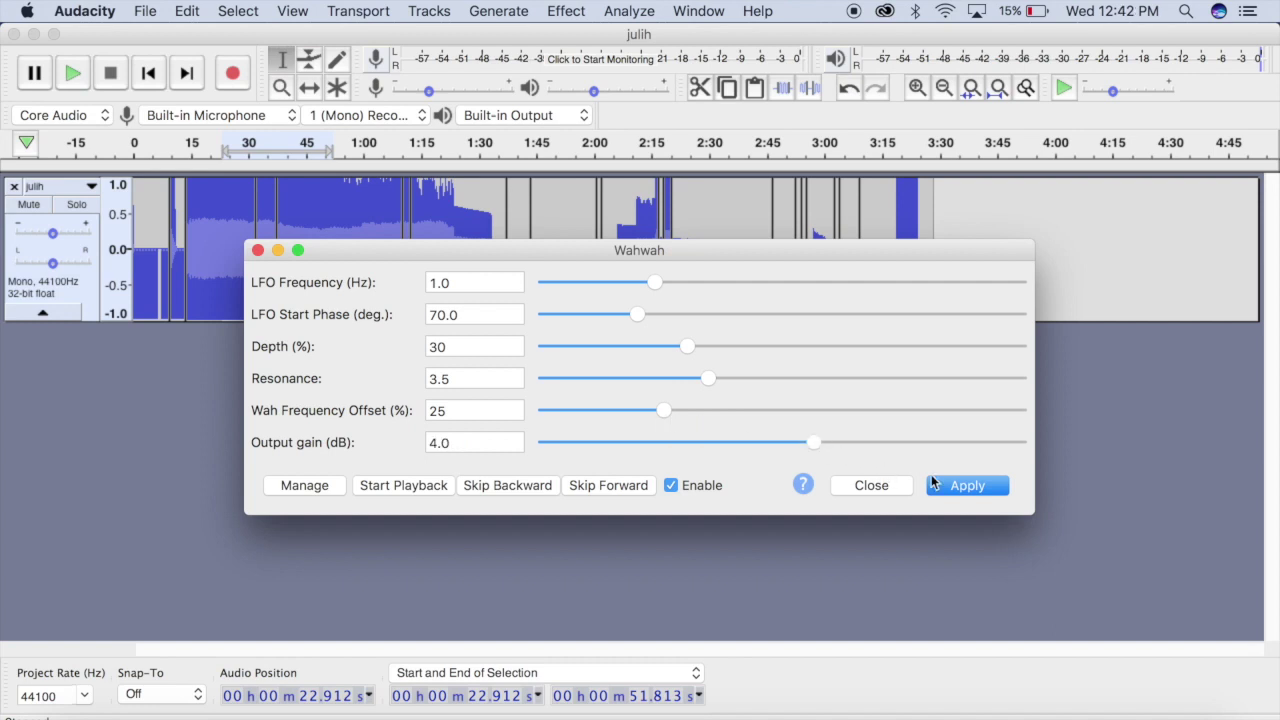
{"action": "left_click", "coordinate": [946, 489]}
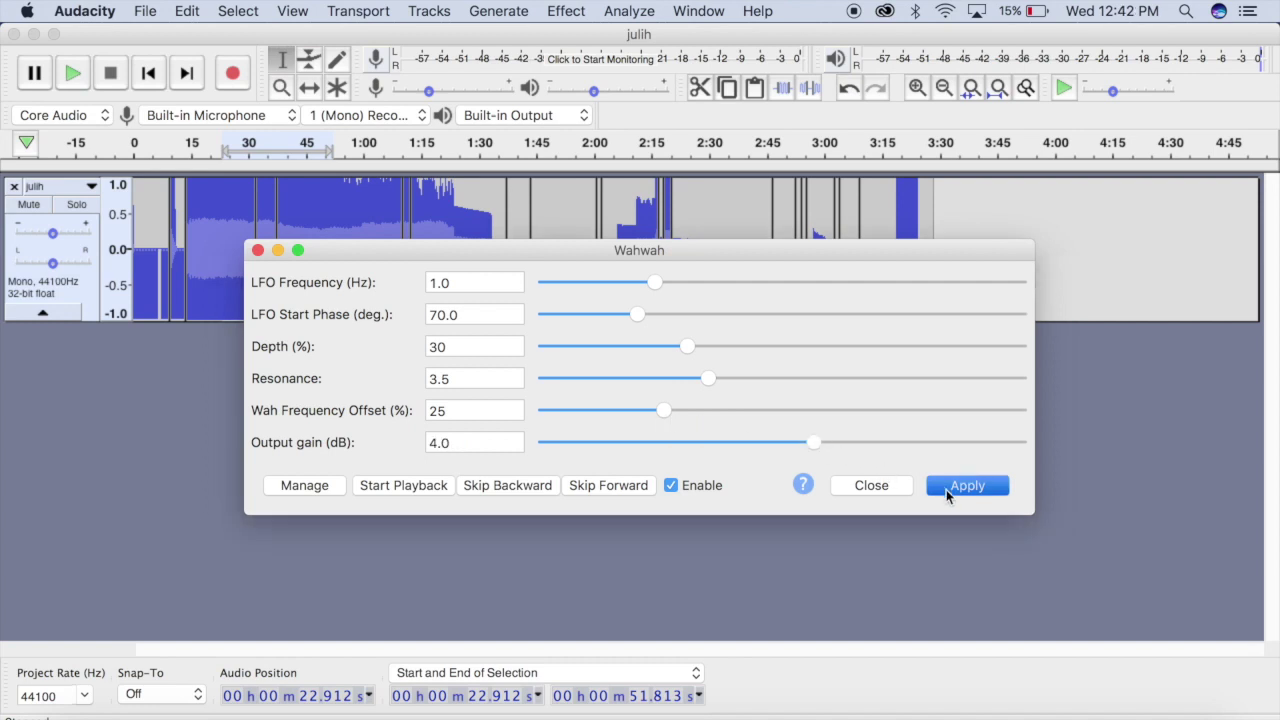
{"action": "left_click", "coordinate": [867, 487]}
Step: Export the audio as header-less raw U-Law 'julih3.bmp', accepting the extension warning
{"action": "left_click", "coordinate": [160, 9]}
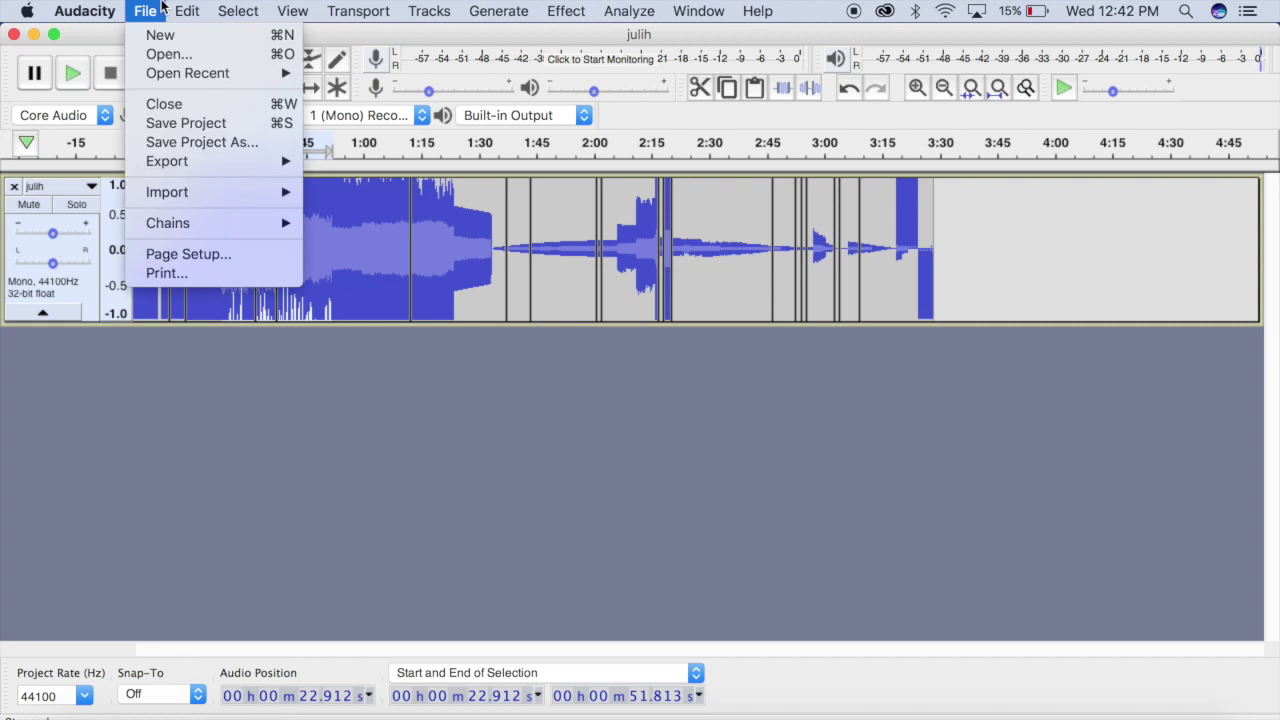
{"action": "mouse_move", "coordinate": [167, 161]}
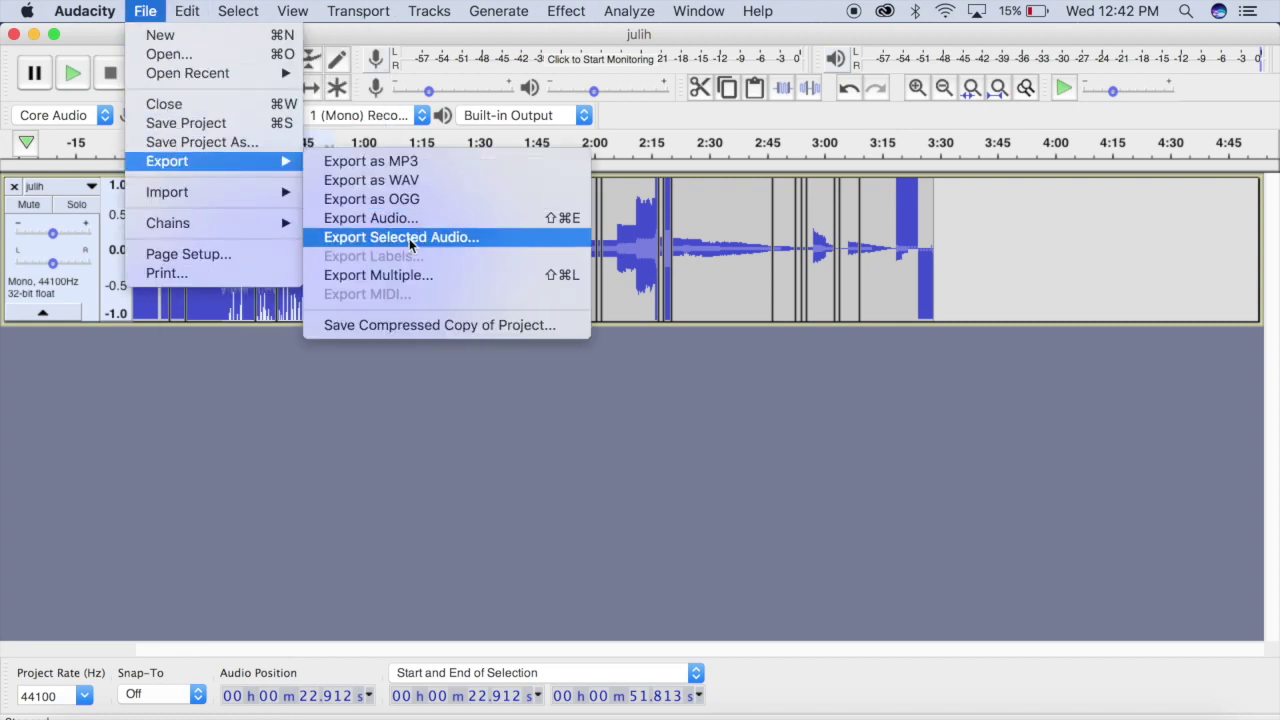
{"action": "left_click", "coordinate": [412, 221]}
{"action": "type", "text": "julih3.bmp"}
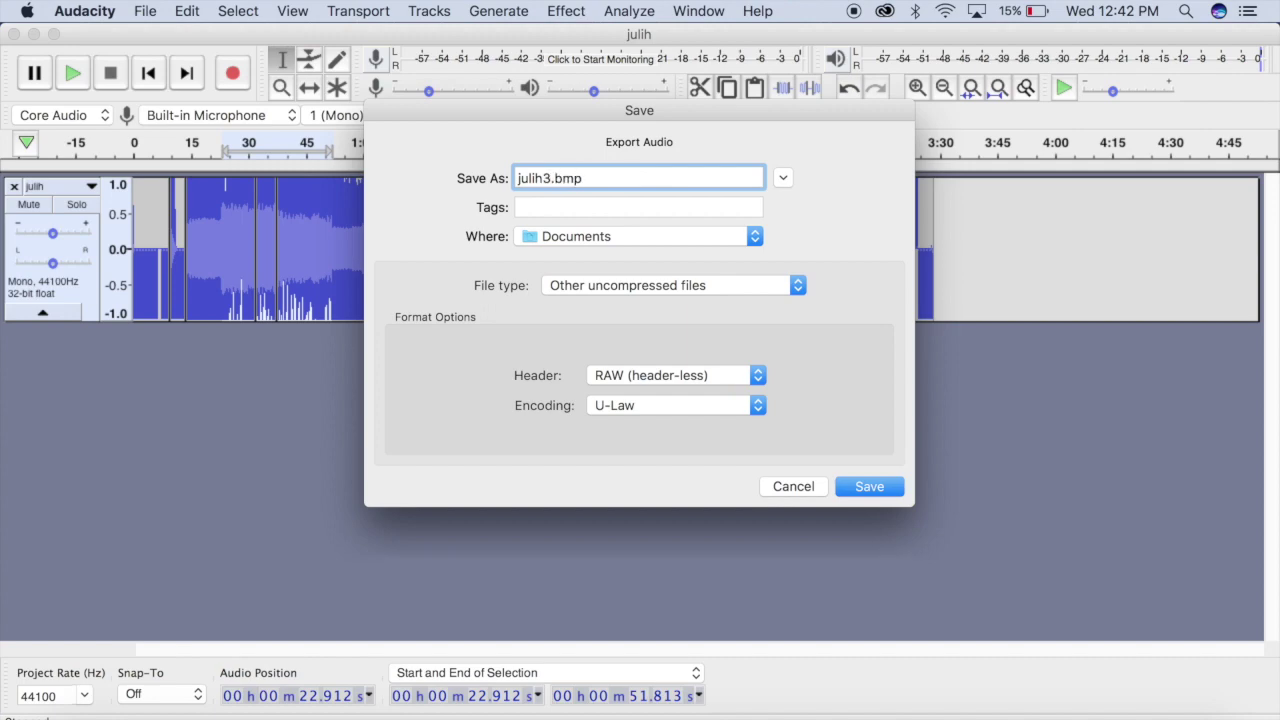
{"action": "key", "text": "Return"}
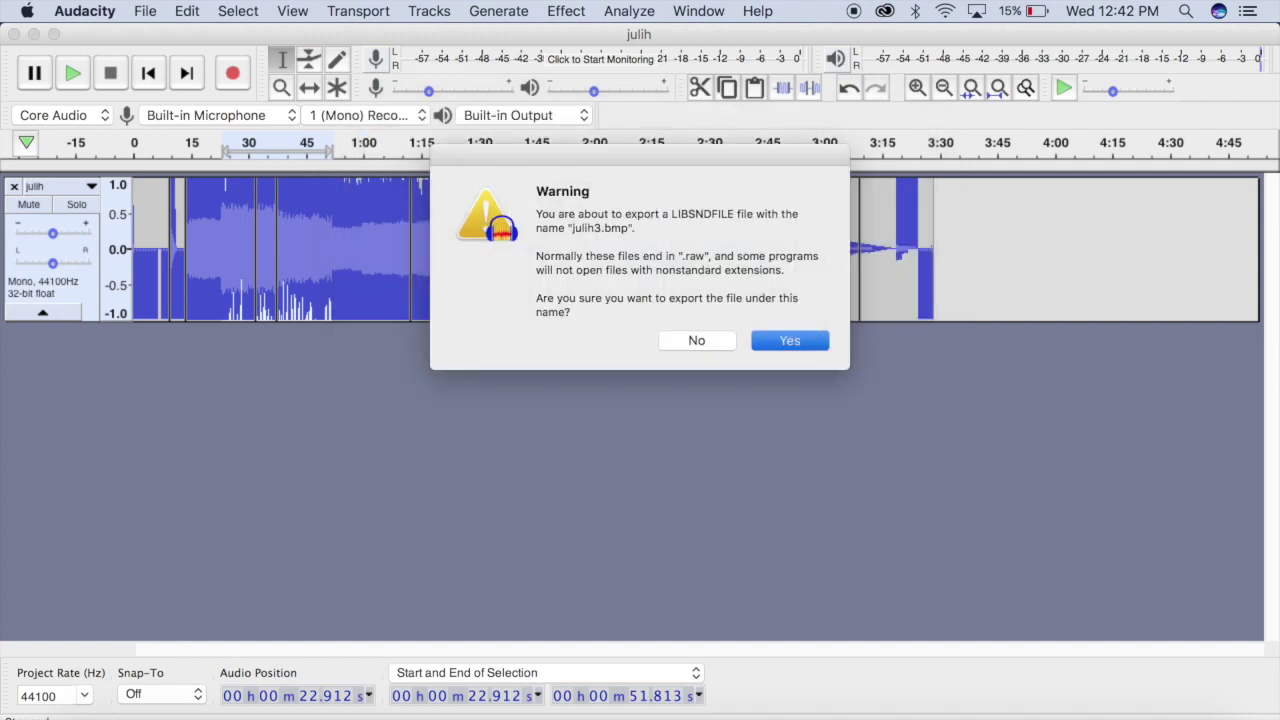
{"action": "key", "text": "Return"}
{"action": "key", "text": "Return"}
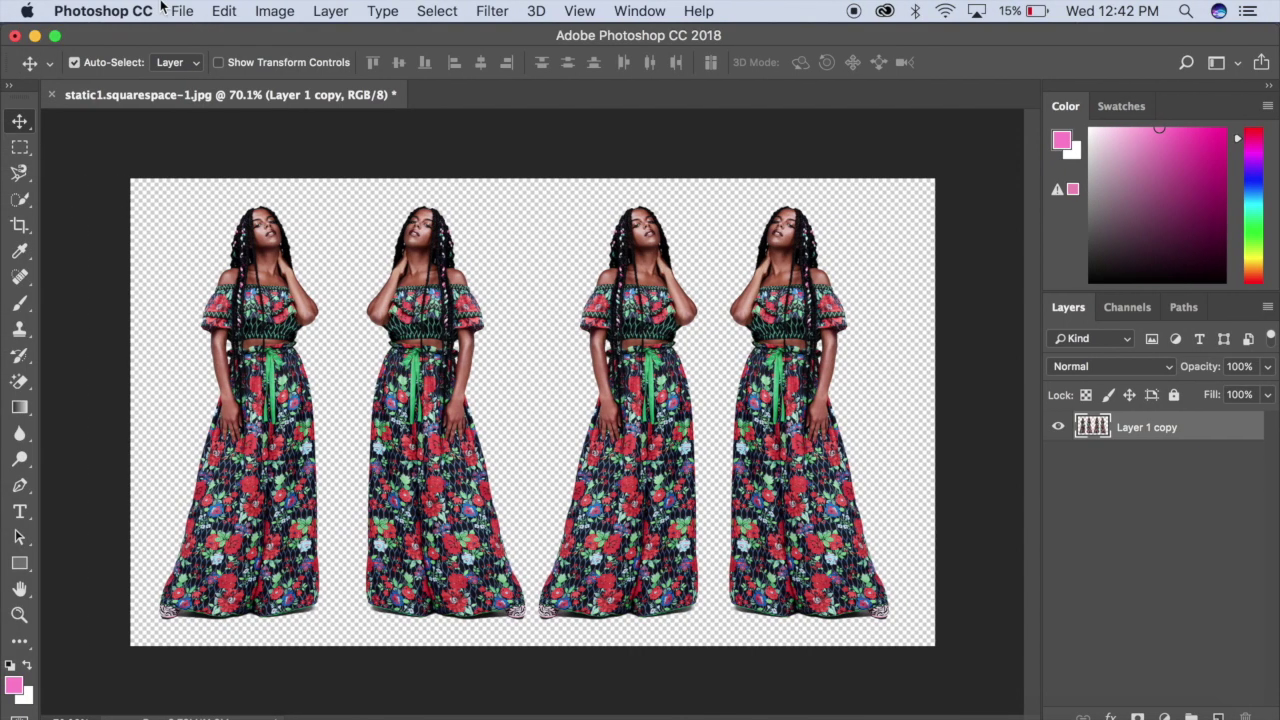
{"action": "left_click", "coordinate": [158, 10]}
{"action": "mouse_move", "coordinate": [182, 11]}
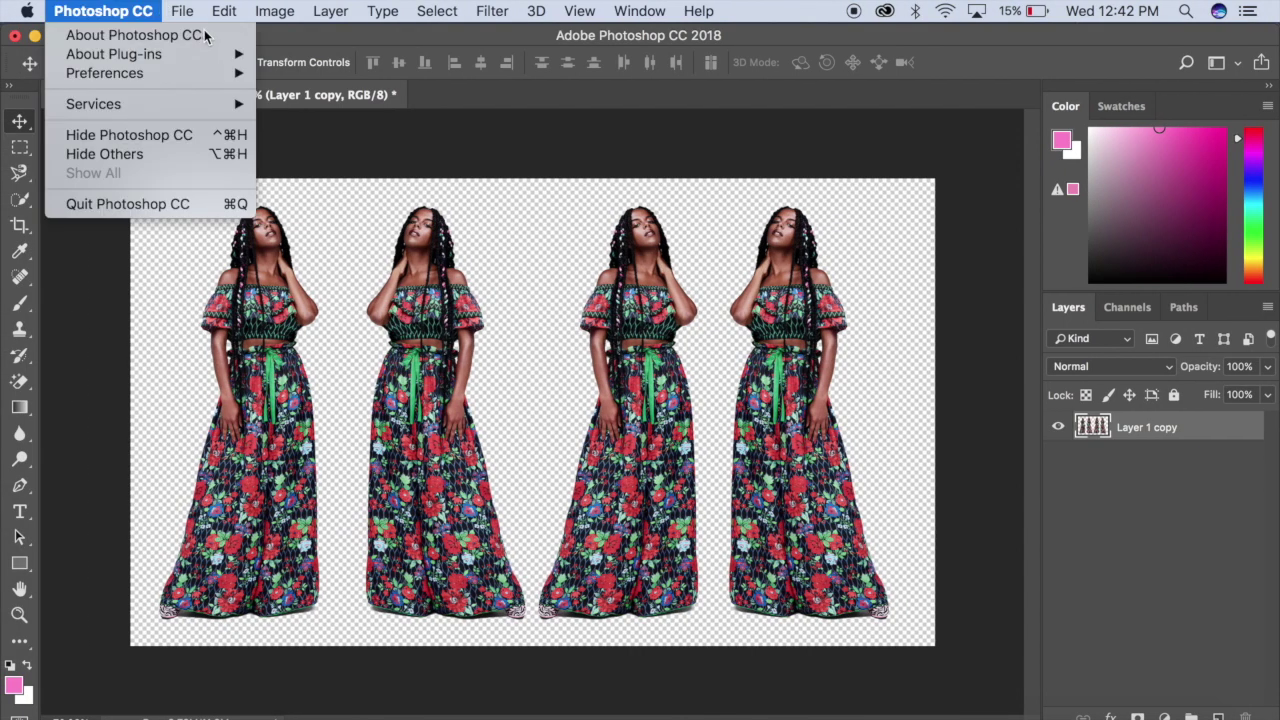
Step: Open julih3.bmp and drag Layer 1 copy from the four-figure document into it
{"action": "left_click", "coordinate": [211, 57]}
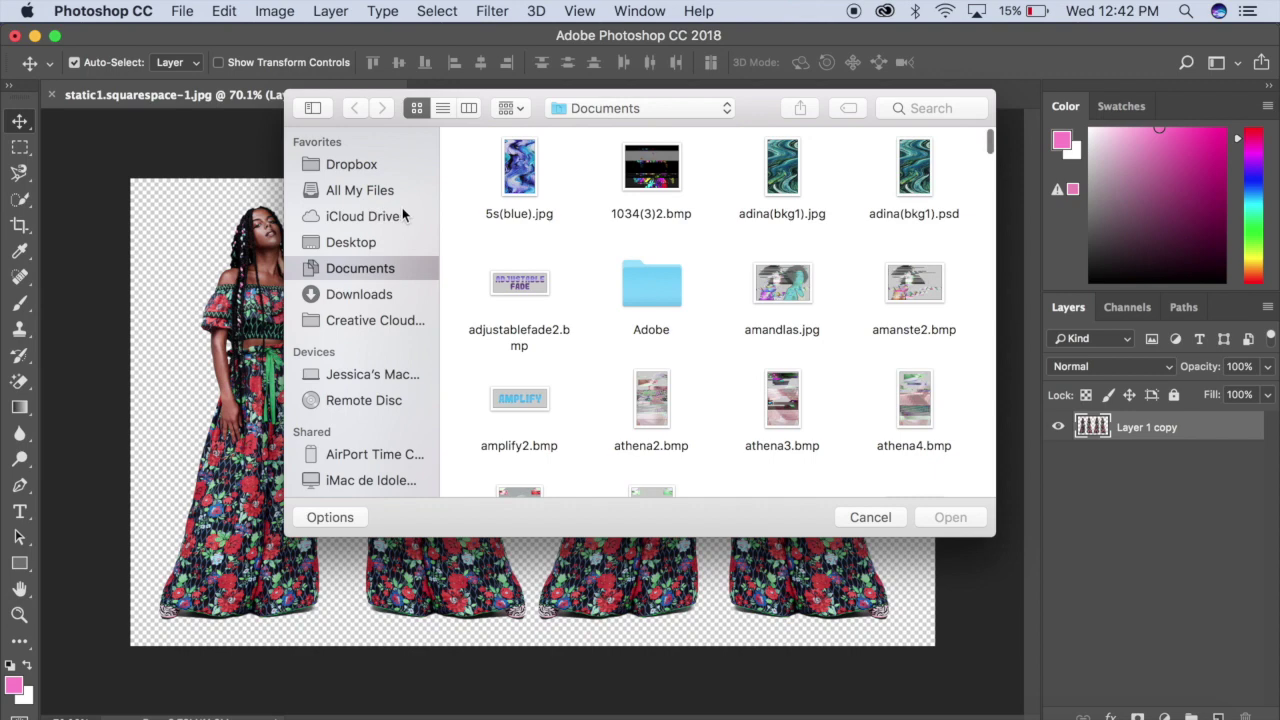
{"action": "left_click", "coordinate": [377, 192]}
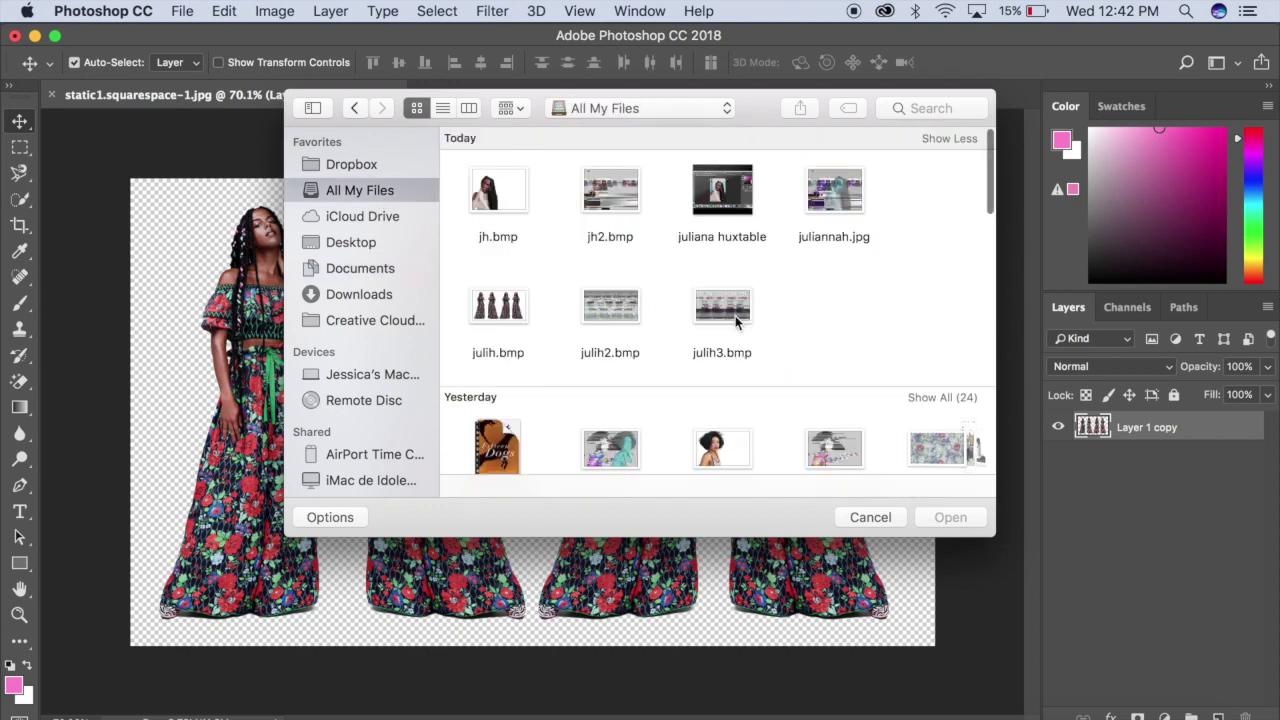
{"action": "left_click", "coordinate": [728, 310]}
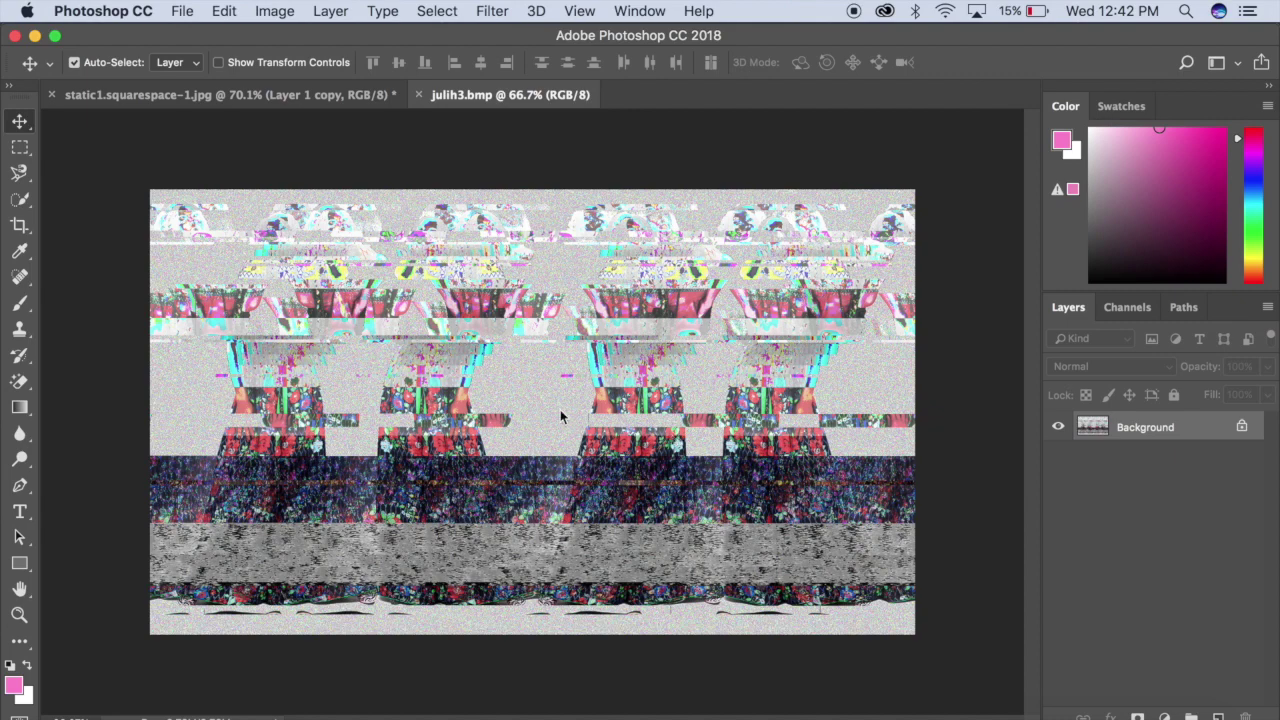
{"action": "left_click", "coordinate": [357, 94]}
{"action": "mouse_move", "coordinate": [1093, 427]}
{"action": "left_mouse_down"}
{"action": "mouse_move", "coordinate": [511, 343]}
{"action": "mouse_move", "coordinate": [512, 394]}
{"action": "left_mouse_up"}
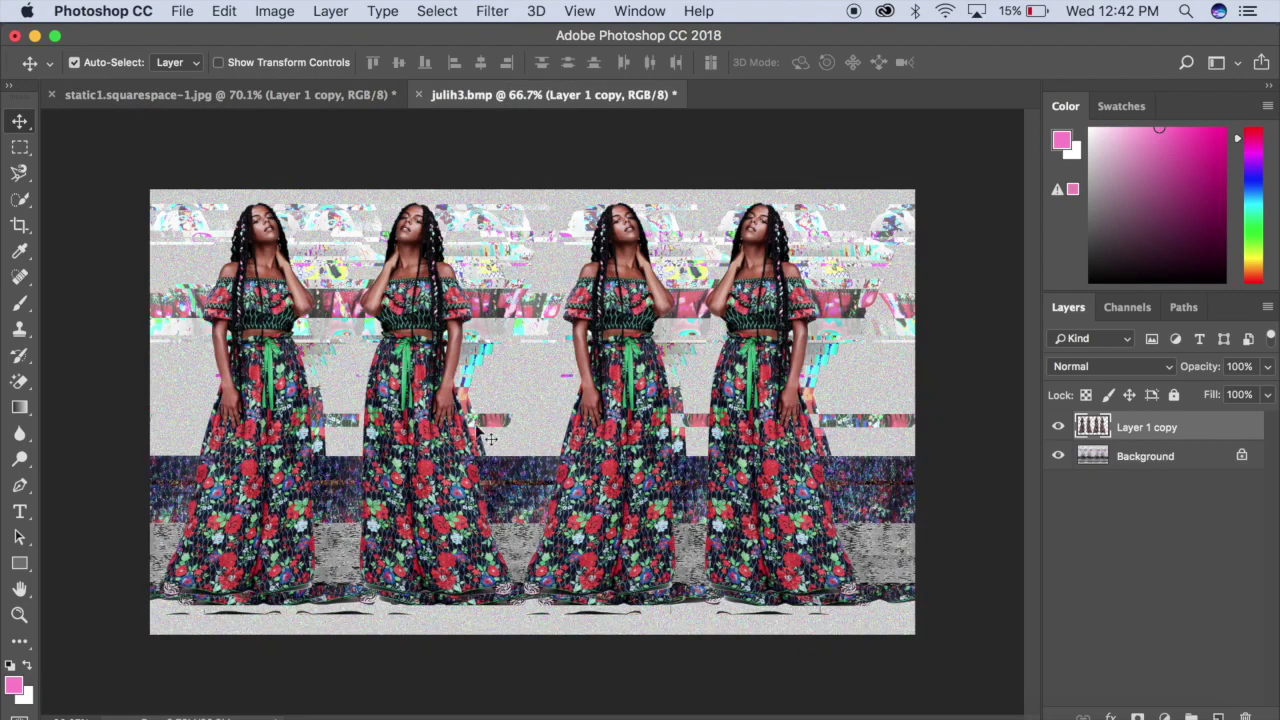
Step: Position the four figures and set Layer 1 copy's opacity to 50%
{"action": "left_click_drag", "start_coordinate": [430, 437], "coordinate": [450, 448]}
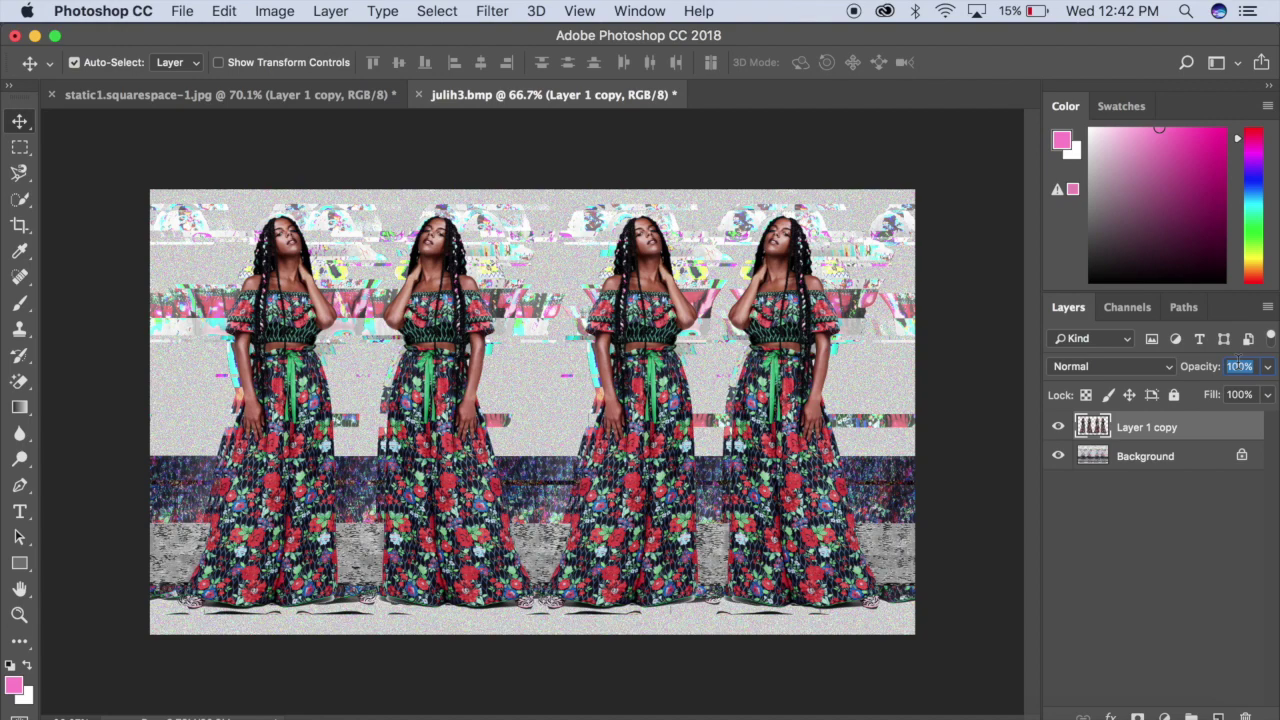
{"action": "type", "text": "30"}
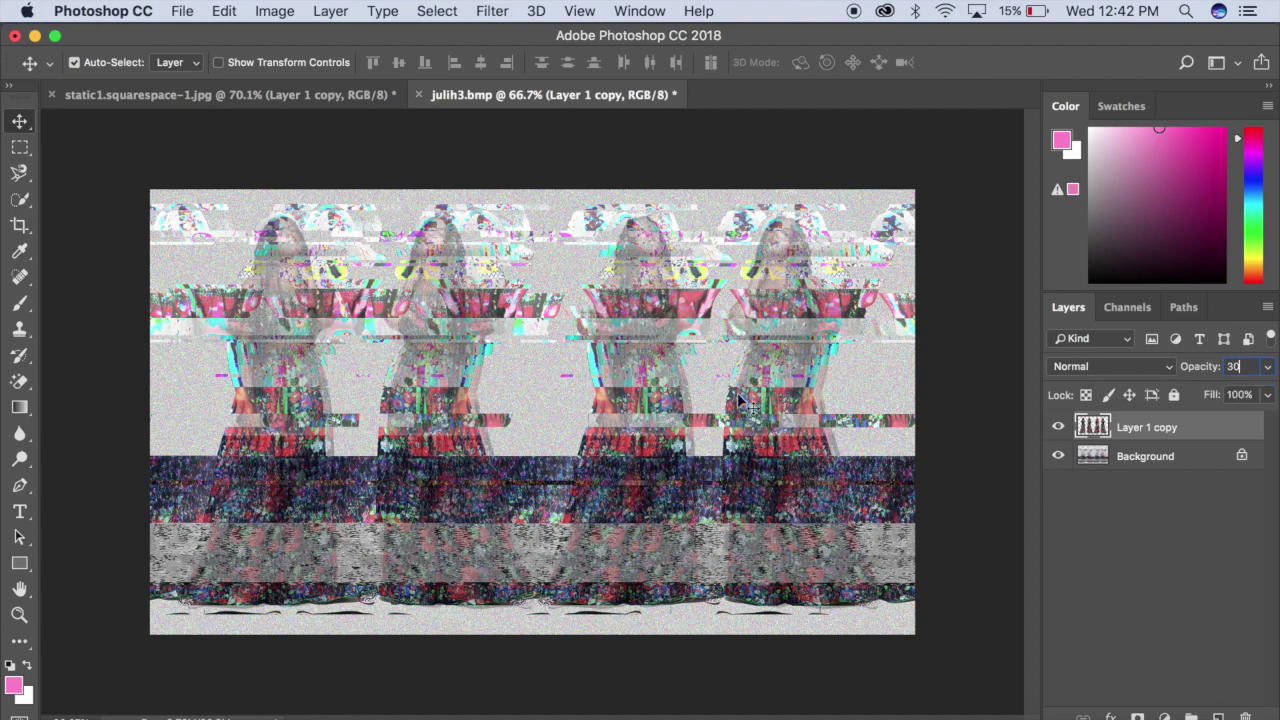
{"action": "left_click_drag", "start_coordinate": [766, 400], "coordinate": [757, 398]}
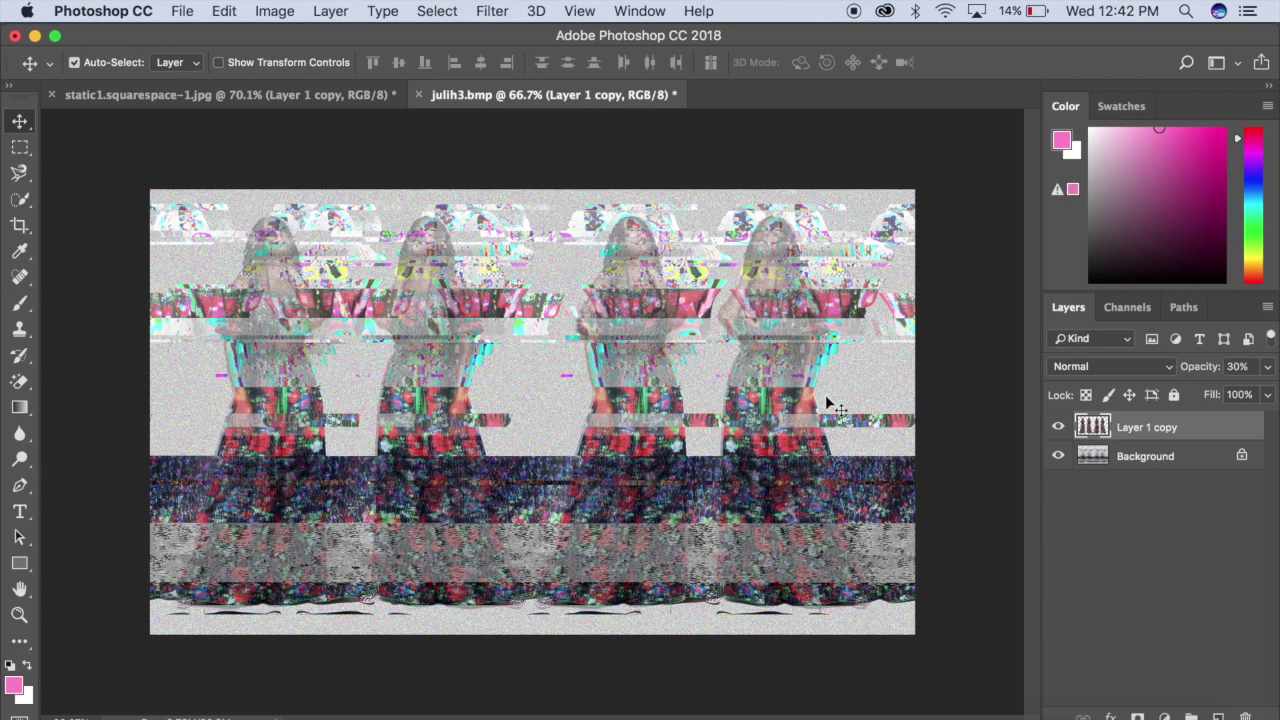
{"action": "left_click", "coordinate": [1243, 366]}
{"action": "type", "text": "0"}
{"action": "key", "text": "Return"}
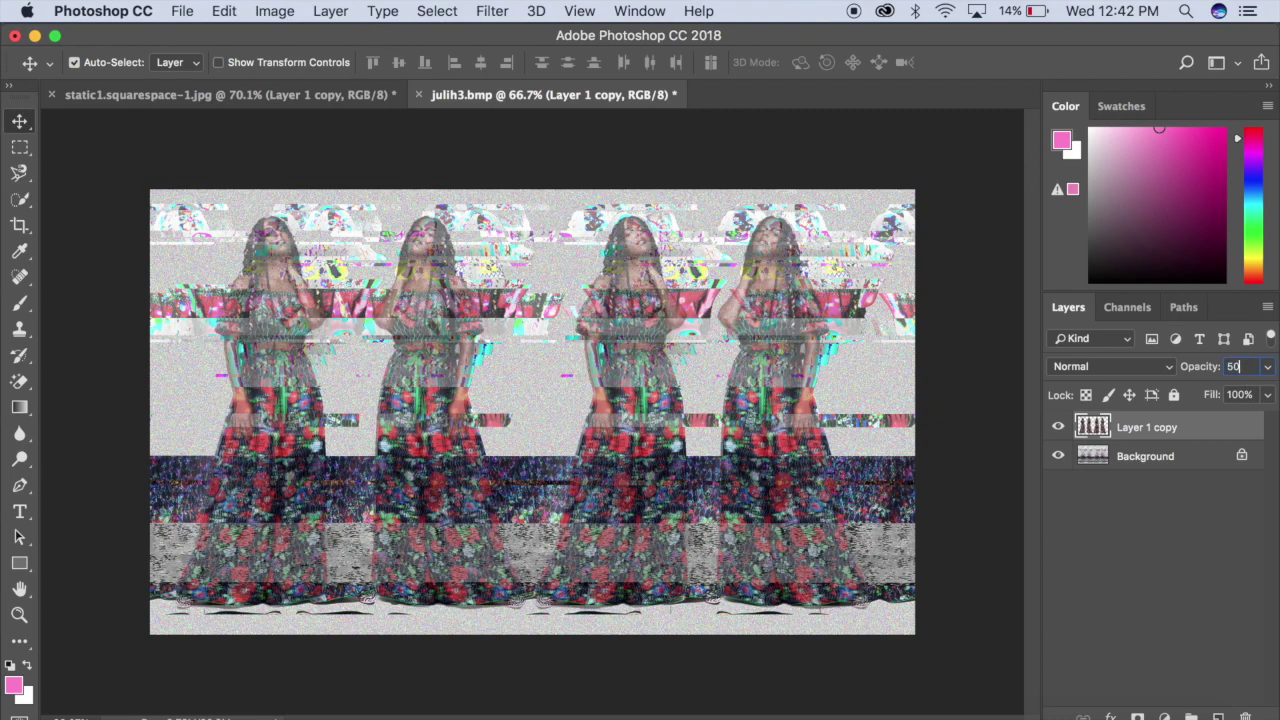
{"action": "left_click", "coordinate": [275, 11]}
{"action": "mouse_move", "coordinate": [307, 65]}
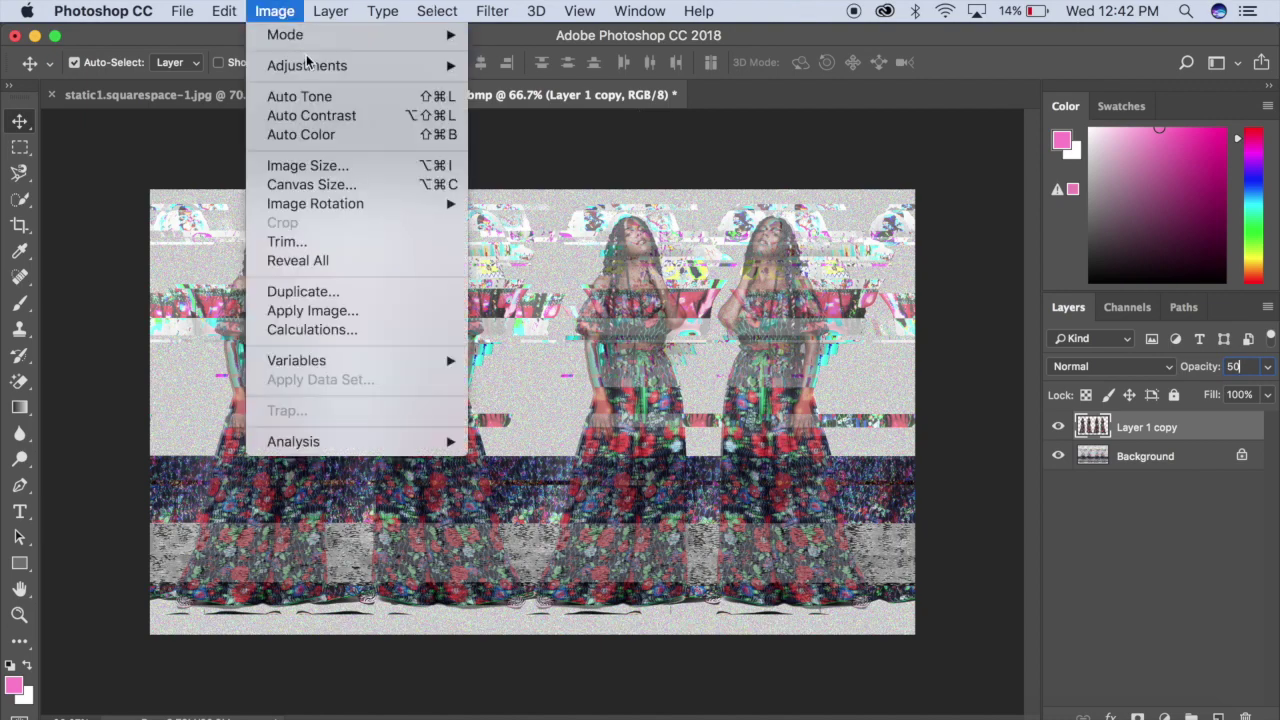
Step: Give Layer 1 copy Hue −160 and Saturation +57, then unlock Background as Layer 0
{"action": "left_click", "coordinate": [608, 174]}
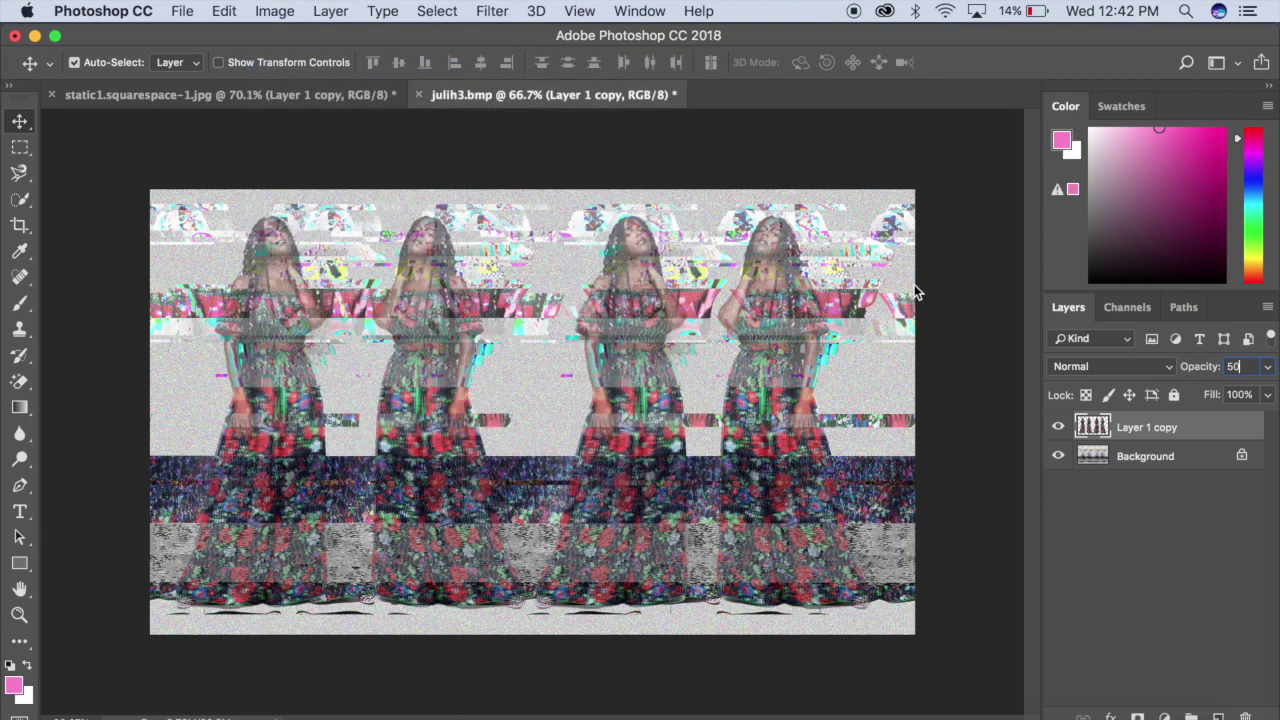
{"action": "left_click_drag", "start_coordinate": [1020, 276], "coordinate": [1088, 278]}
{"action": "left_click", "coordinate": [929, 277]}
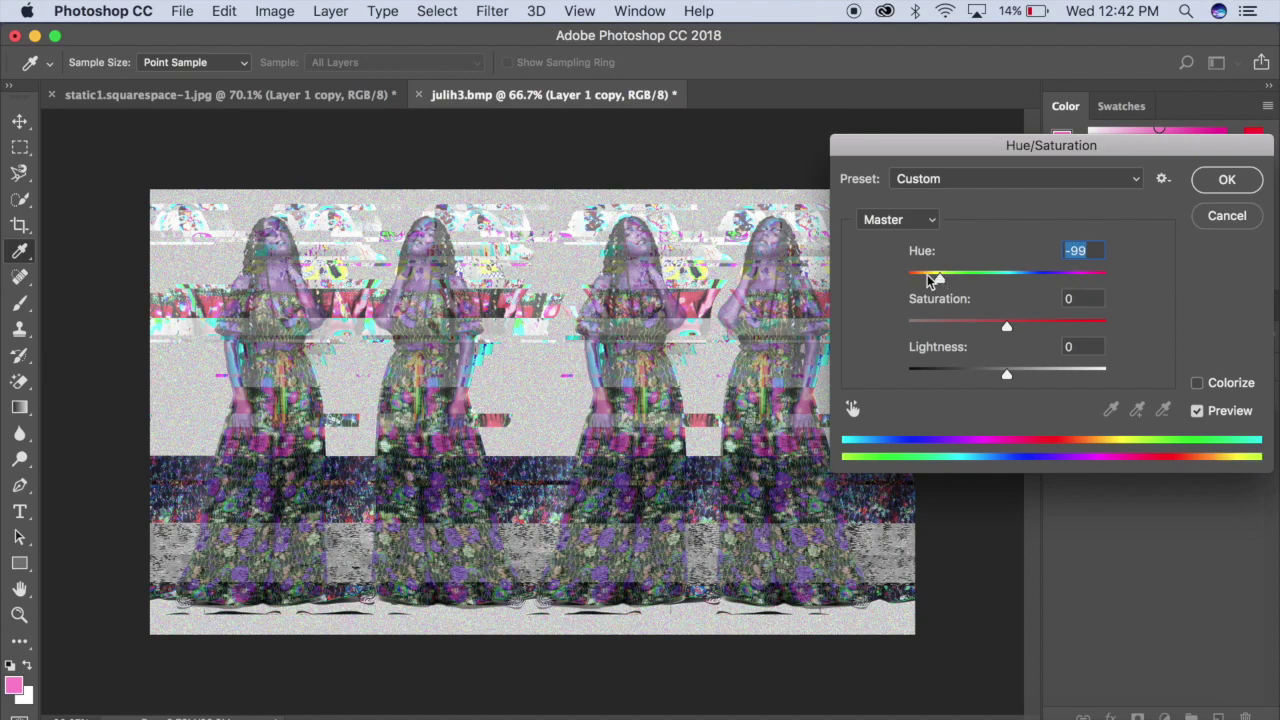
{"action": "left_click_drag", "start_coordinate": [929, 280], "coordinate": [912, 277]}
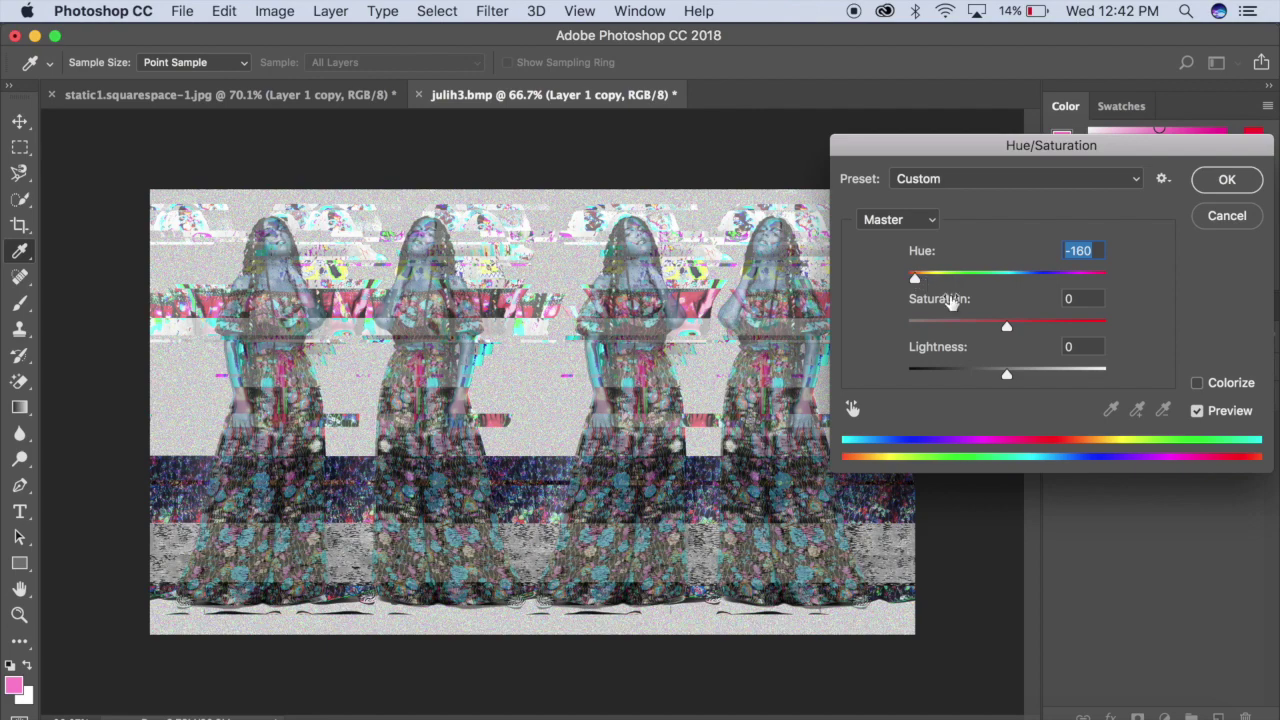
{"action": "left_click_drag", "start_coordinate": [1006, 330], "coordinate": [1053, 332]}
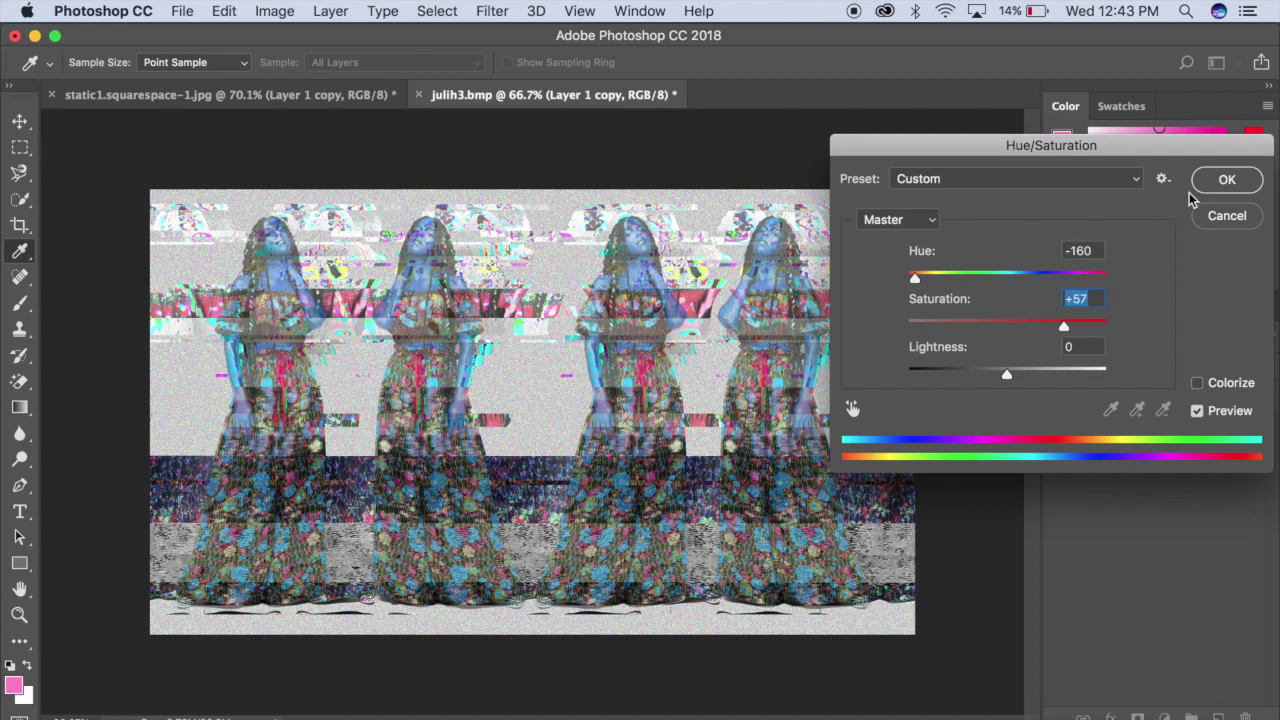
{"action": "left_click", "coordinate": [1218, 182]}
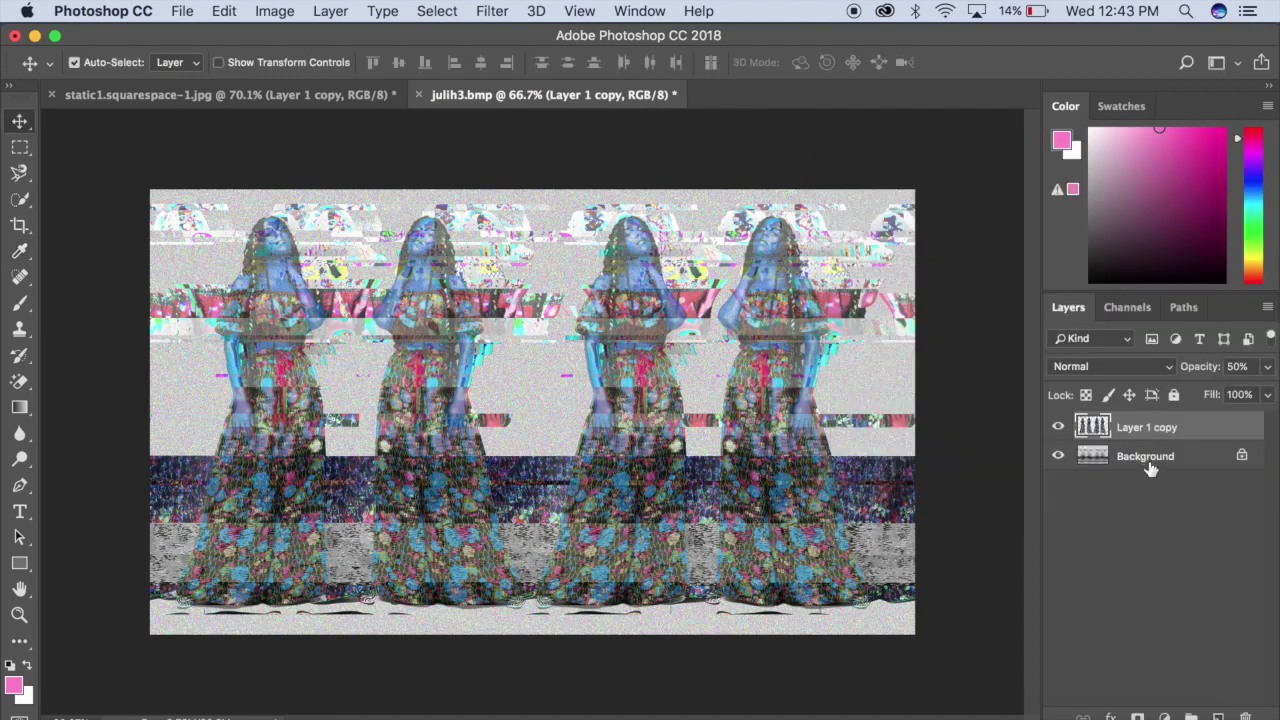
{"action": "left_click", "coordinate": [1241, 458]}
{"action": "left_click", "coordinate": [1241, 458]}
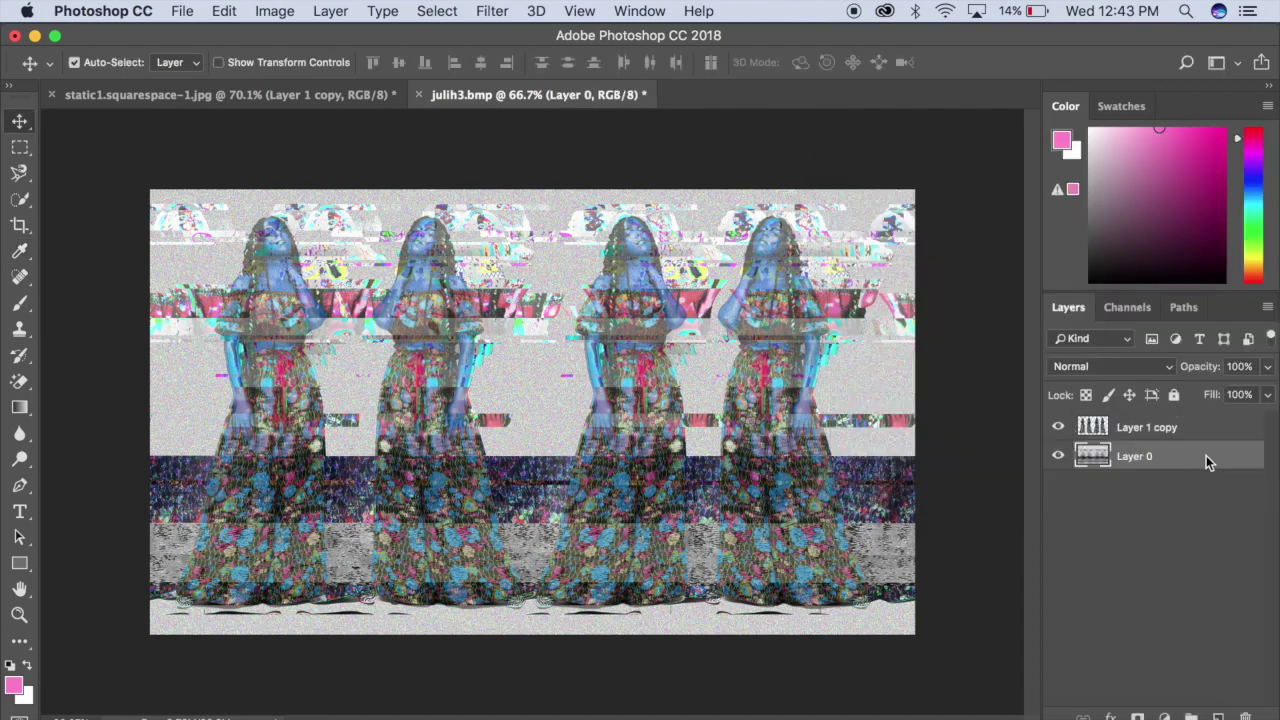
Step: Duplicate Layer 0 and move Layer 0 copy to the top of the stack
{"action": "right_click", "coordinate": [1207, 461]}
{"action": "left_click", "coordinate": [1045, 546]}
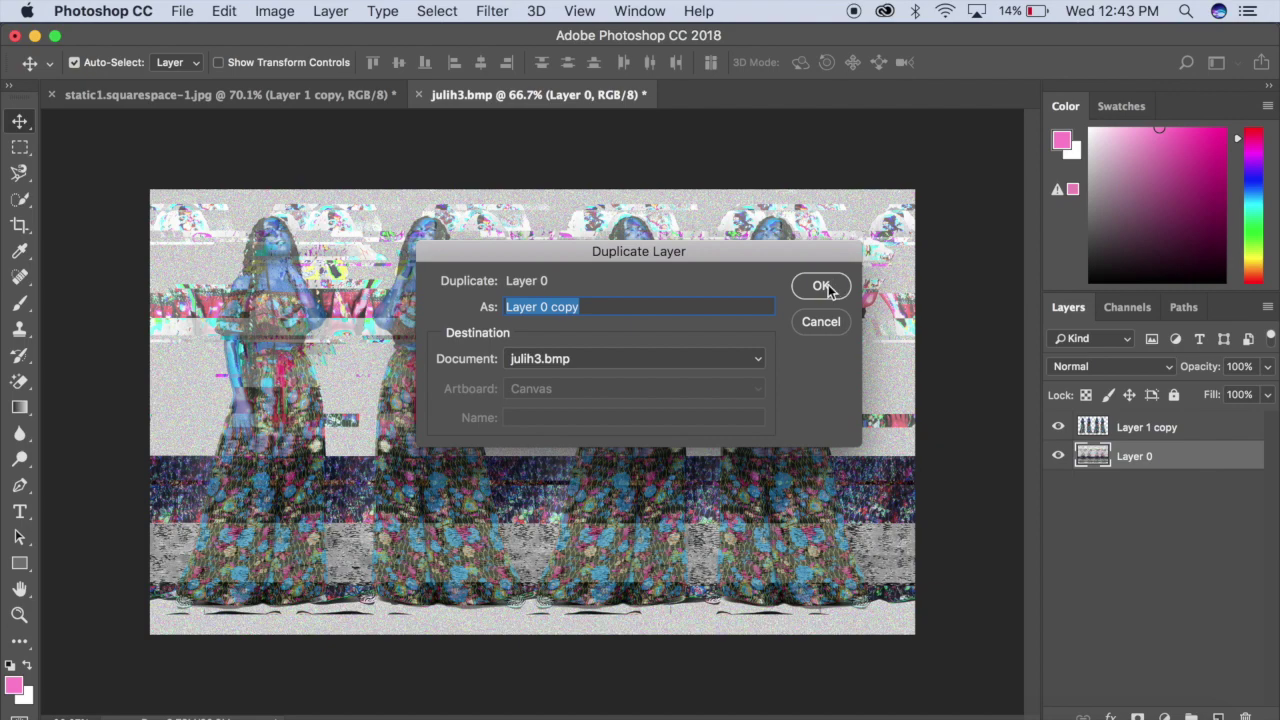
{"action": "left_click", "coordinate": [822, 287]}
{"action": "left_click_drag", "start_coordinate": [1146, 456], "coordinate": [1143, 418]}
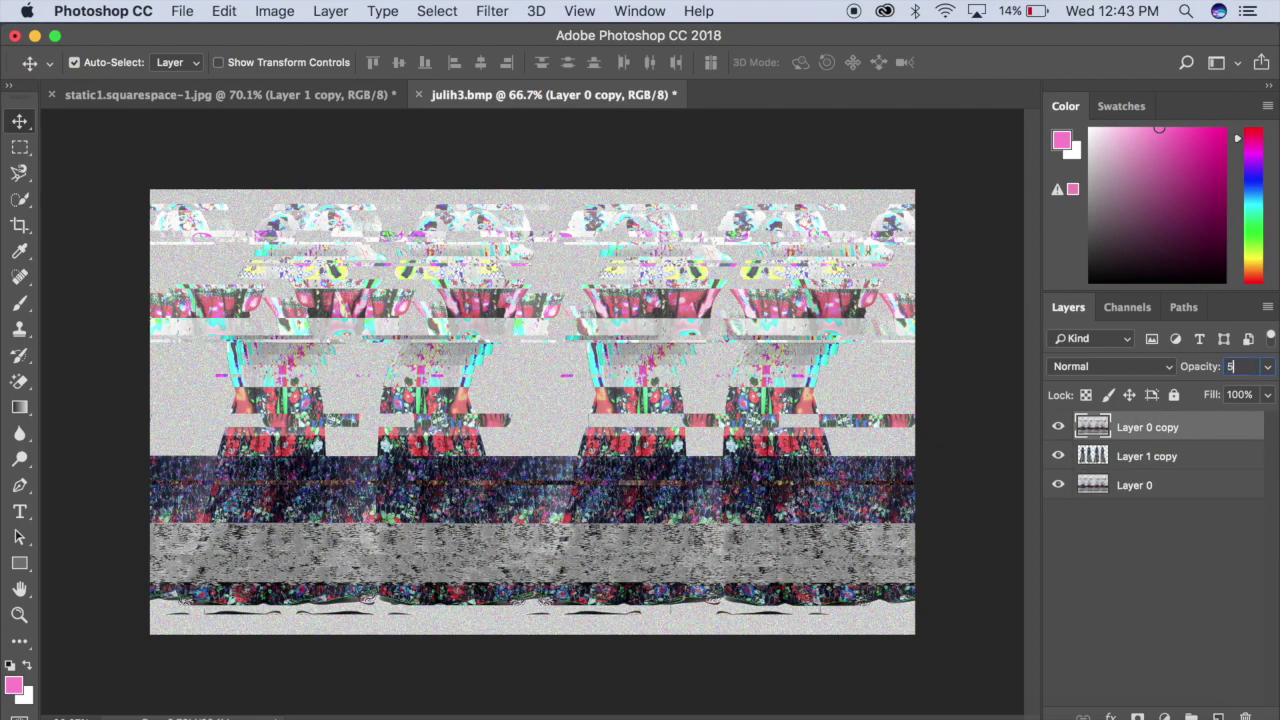
Step: Set Layer 0 copy's opacity to 40%, keeping Layer 1 copy at 100%
{"action": "type", "text": "0"}
{"action": "key", "text": "BackSpace"}
{"action": "key", "text": "BackSpace"}
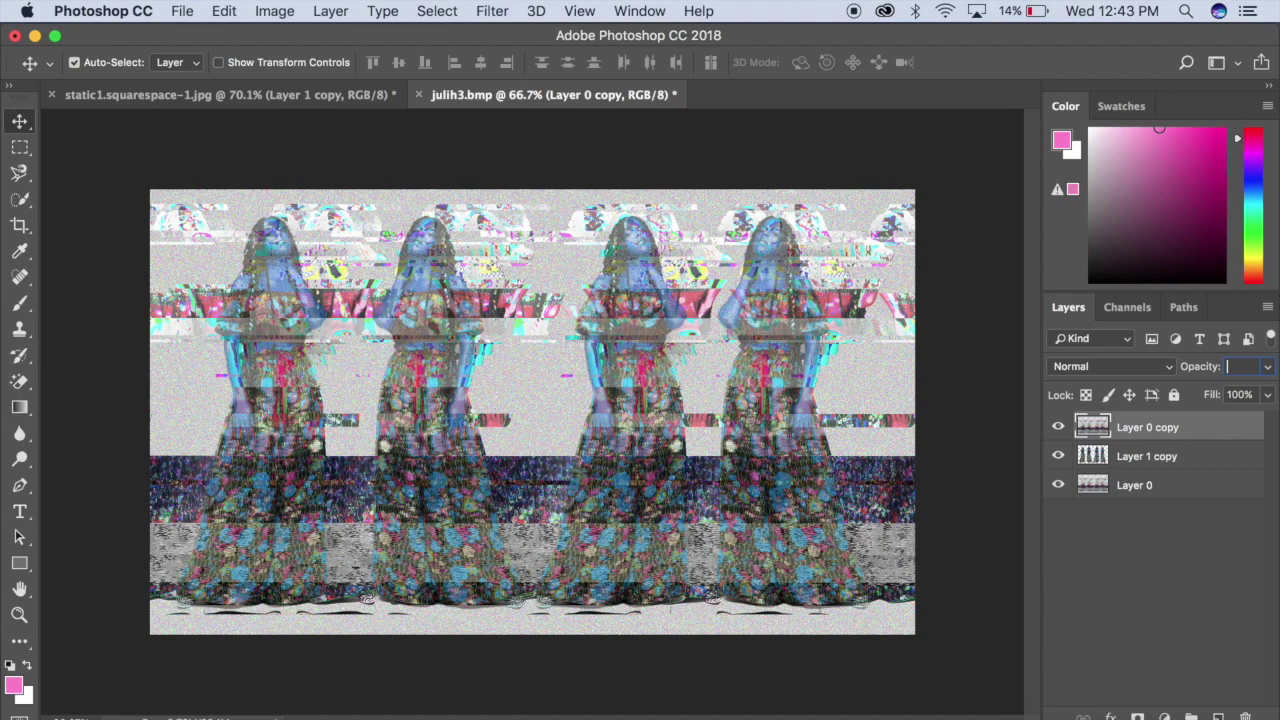
{"action": "type", "text": "40"}
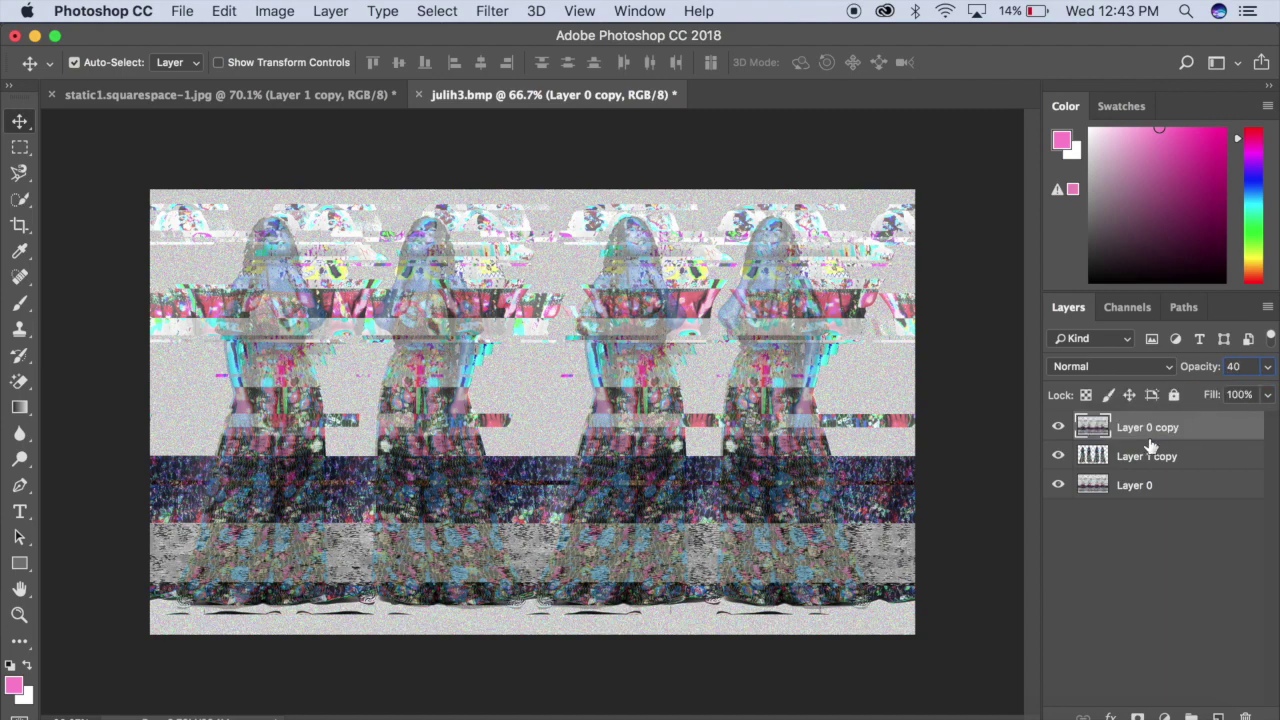
{"action": "left_click", "coordinate": [1166, 464]}
{"action": "type", "text": "100"}
{"action": "left_click", "coordinate": [1133, 428]}
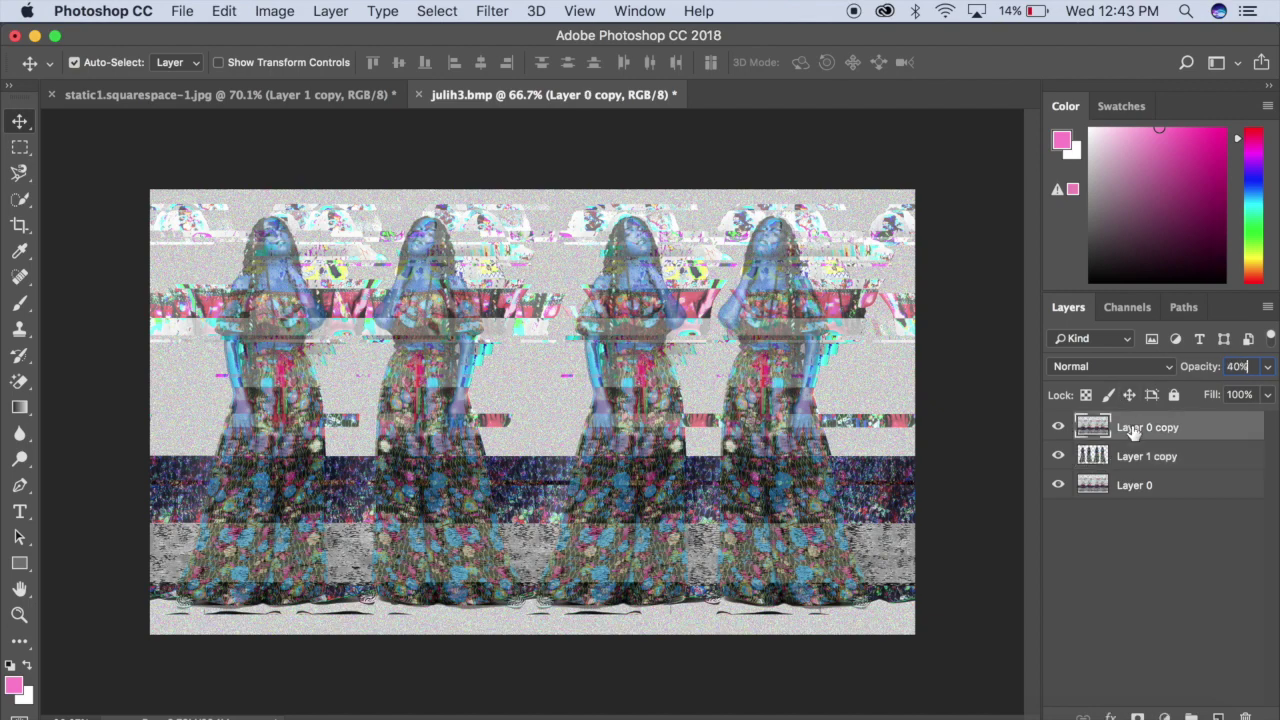
{"action": "left_click", "coordinate": [275, 11]}
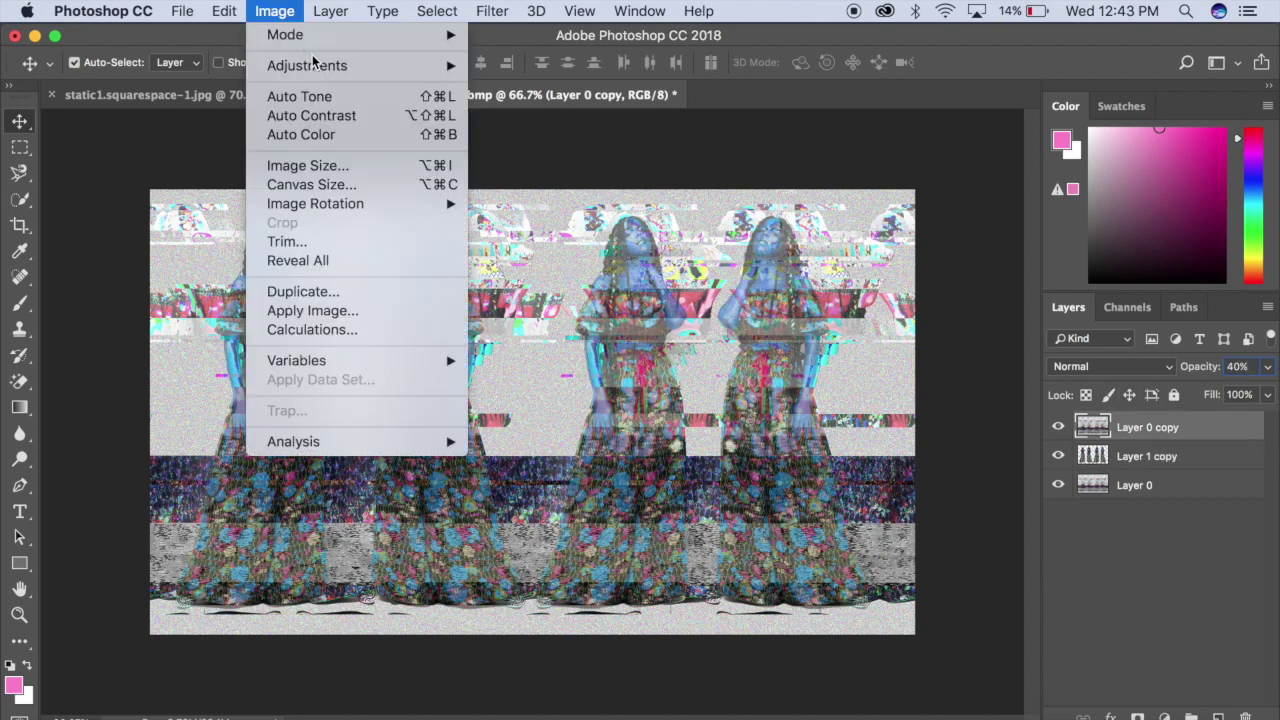
Step: Apply Hue/Saturation to Layer 0 copy with hue −10 and saturation +81
{"action": "mouse_move", "coordinate": [307, 65]}
{"action": "left_click", "coordinate": [574, 172]}
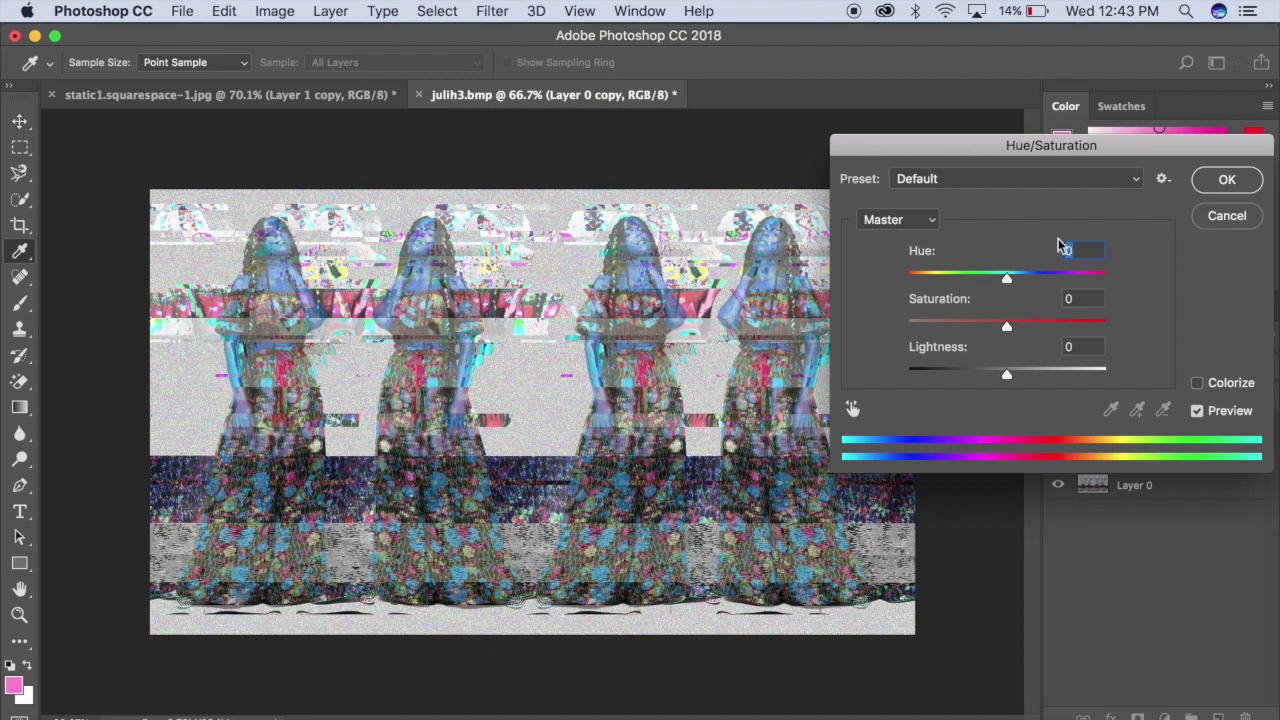
{"action": "left_click", "coordinate": [1081, 277]}
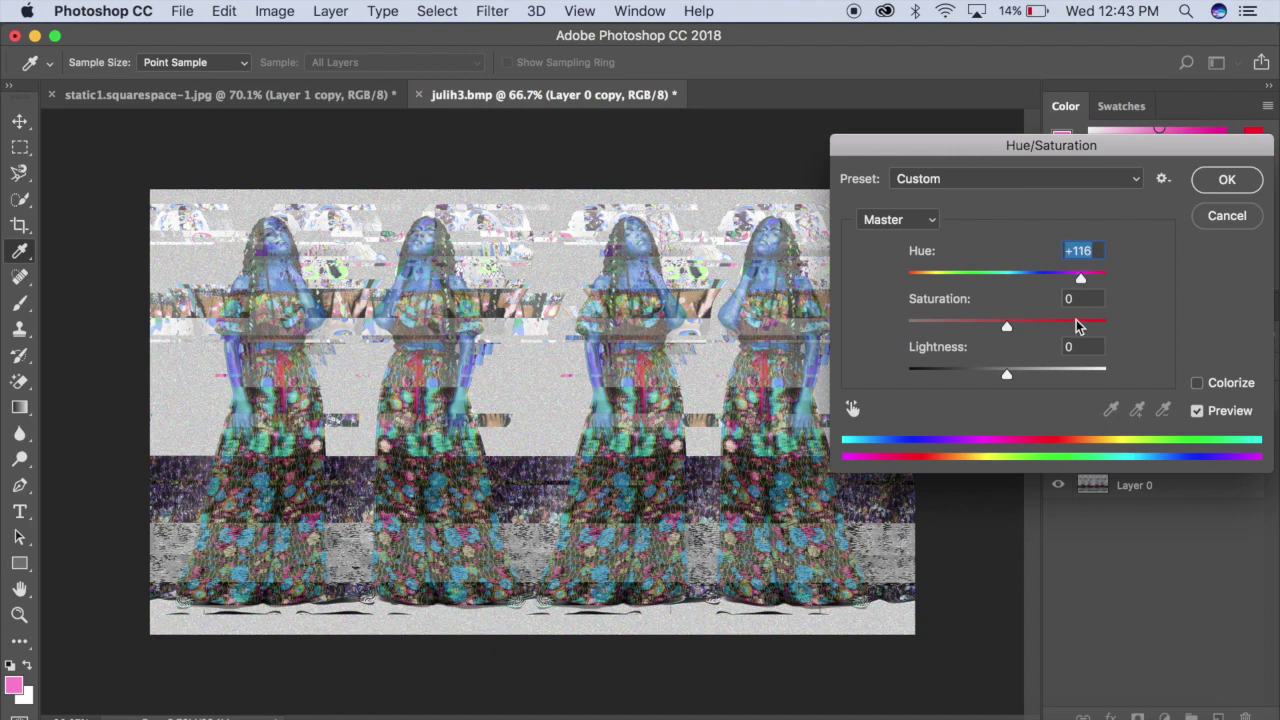
{"action": "left_click", "coordinate": [1077, 322]}
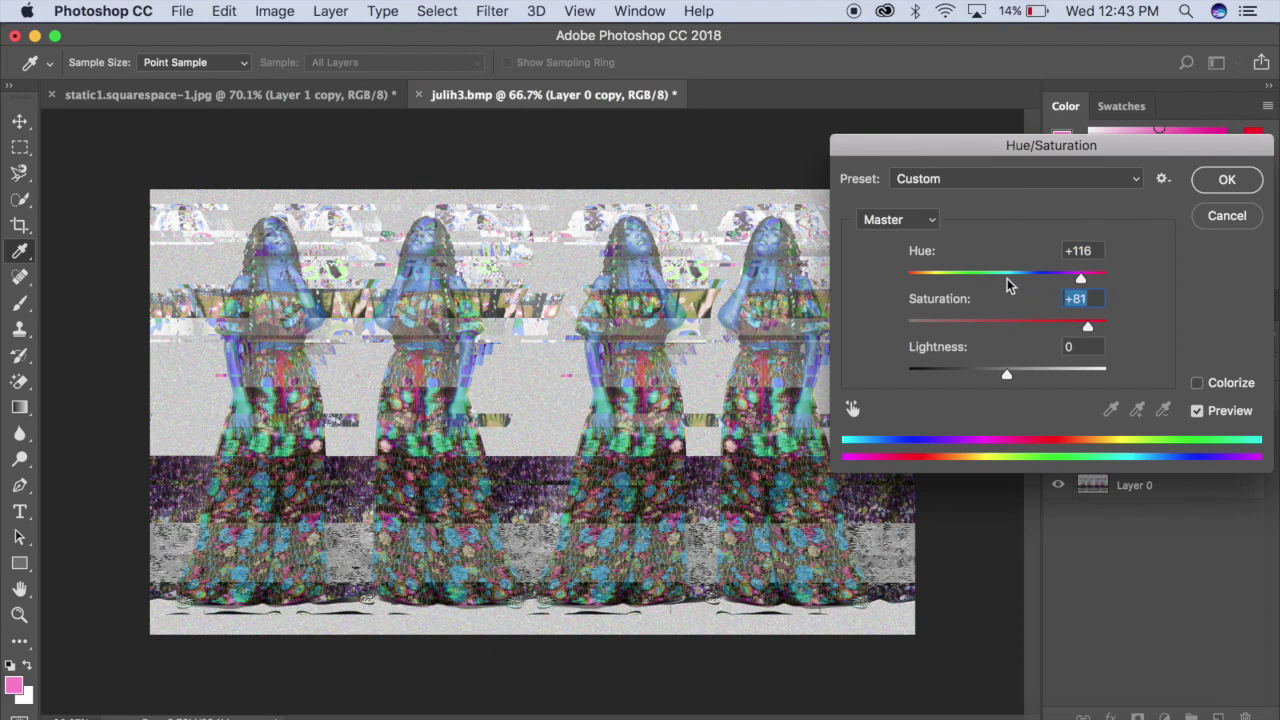
{"action": "left_click", "coordinate": [946, 278]}
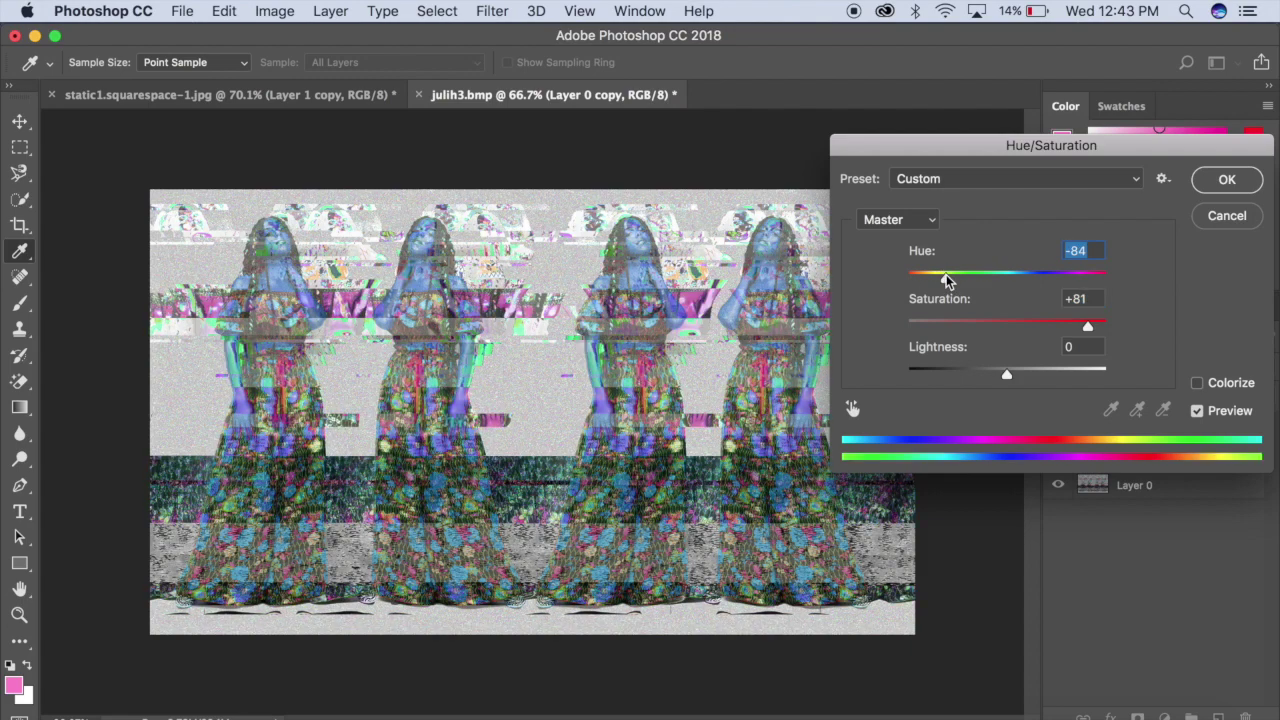
{"action": "left_click", "coordinate": [980, 278]}
{"action": "left_click", "coordinate": [997, 278]}
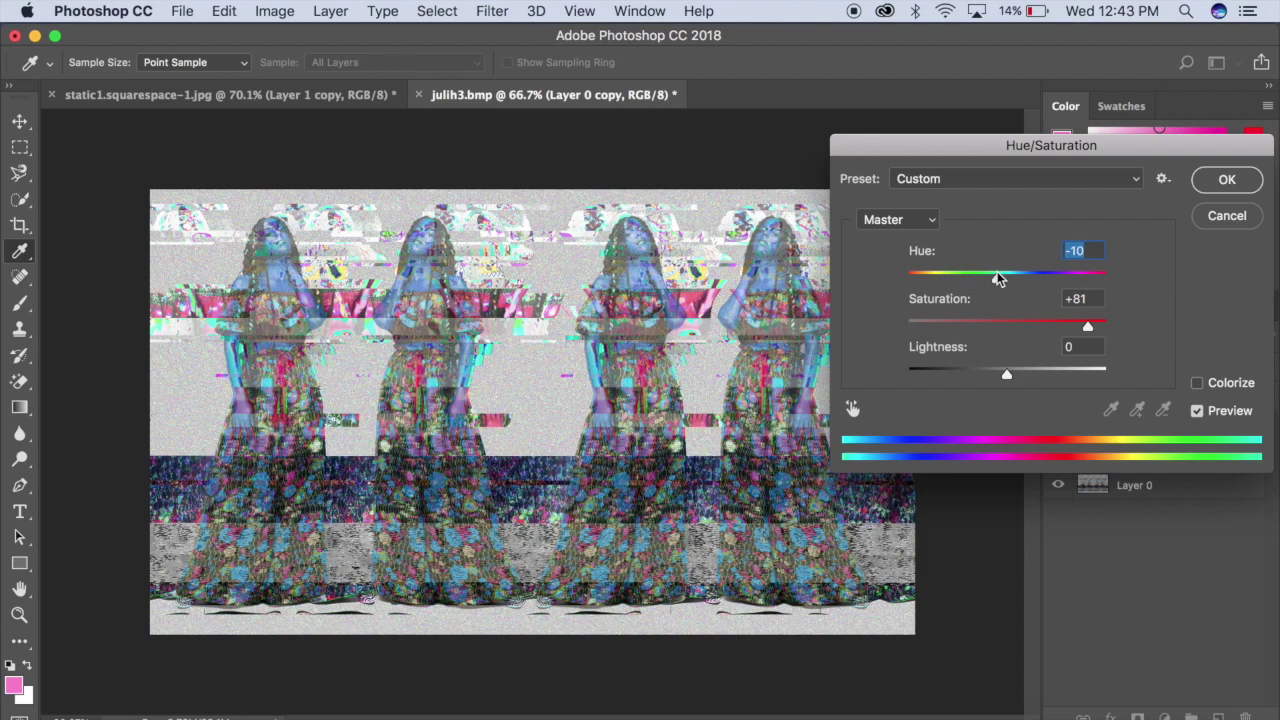
{"action": "left_click", "coordinate": [1222, 179]}
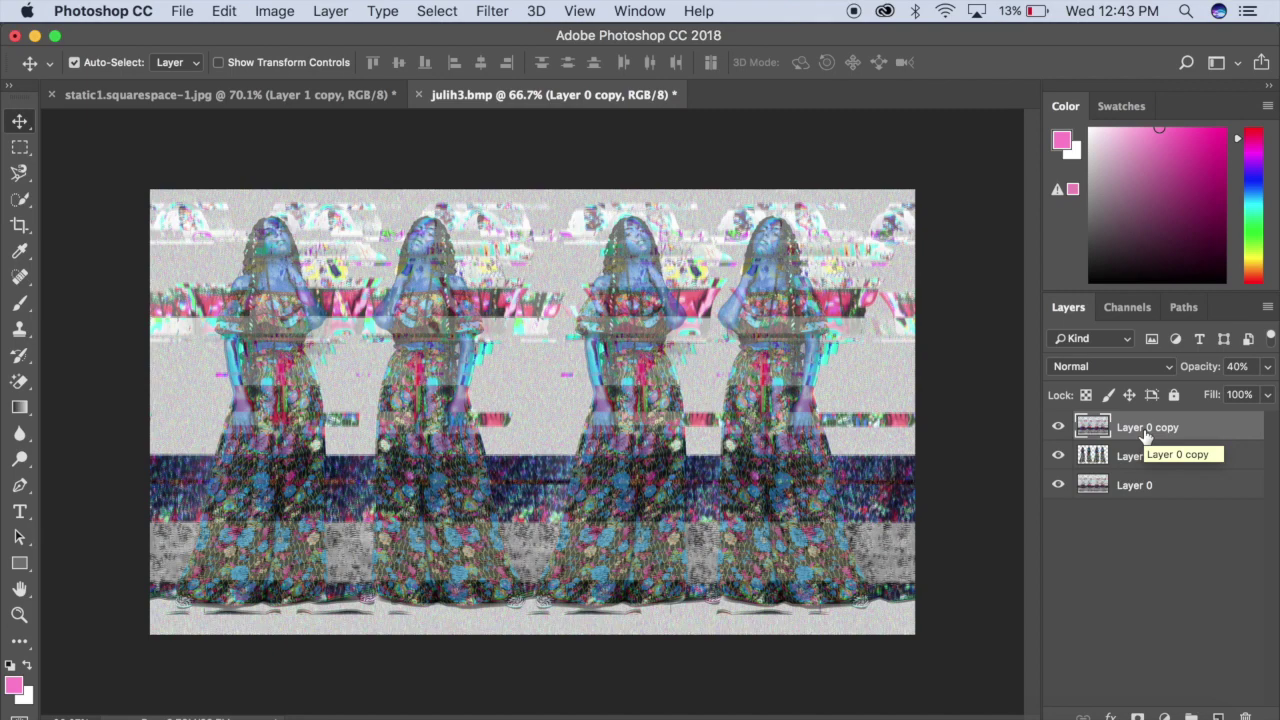
Step: Nudge Layer 0 copy back into place and duplicate Layer 1 copy as Layer 1 copy 2
{"action": "left_click_drag", "start_coordinate": [516, 402], "coordinate": [516, 420]}
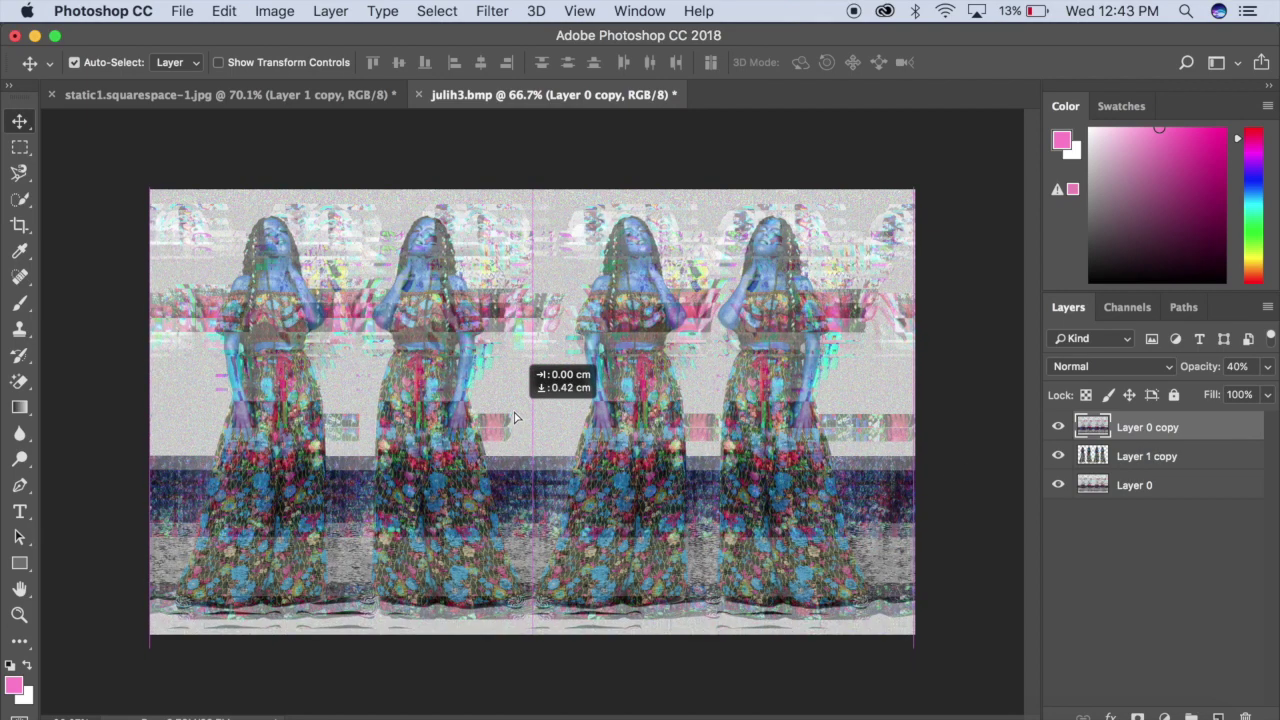
{"action": "left_click_drag", "start_coordinate": [516, 418], "coordinate": [514, 414]}
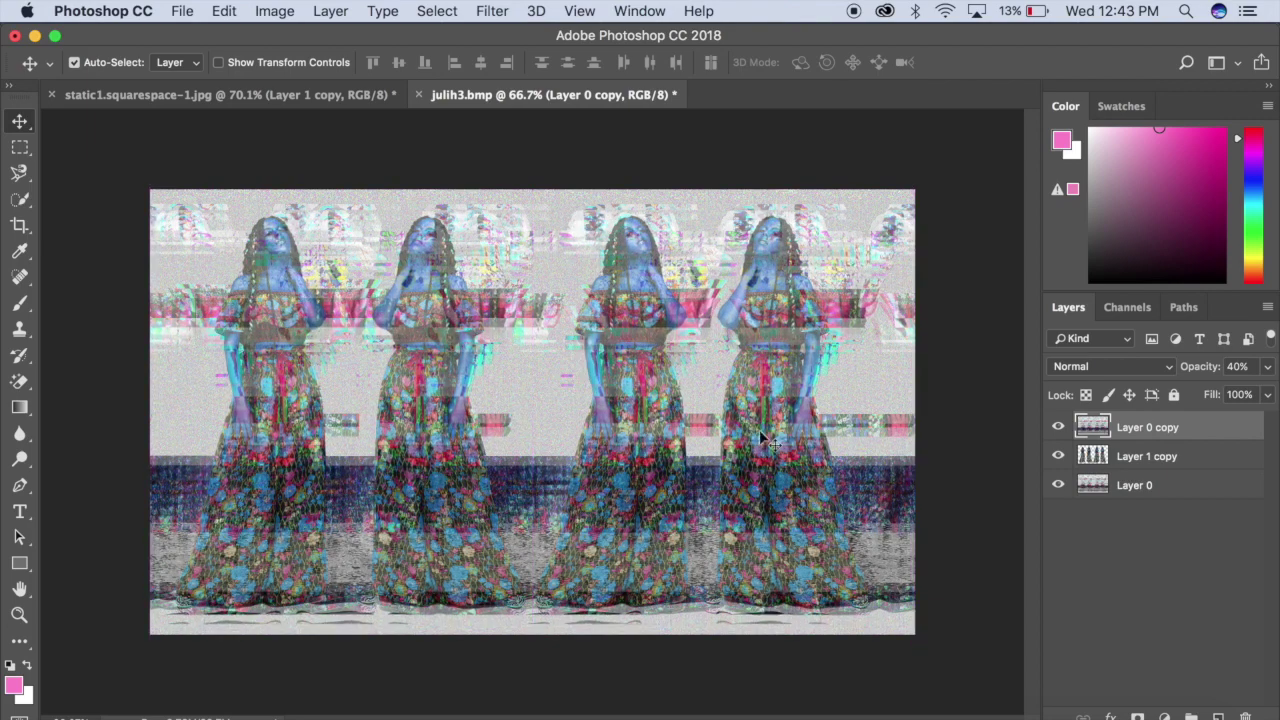
{"action": "left_click", "coordinate": [1166, 457]}
{"action": "right_click", "coordinate": [1166, 457]}
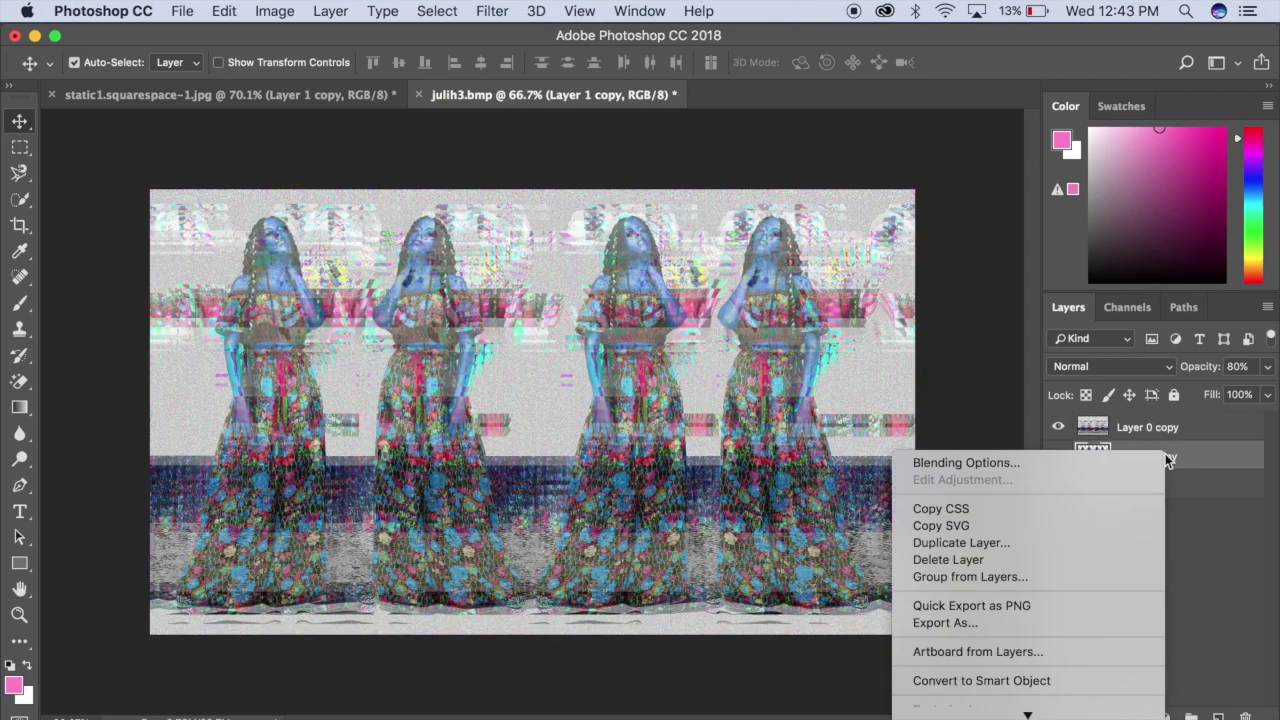
{"action": "left_click", "coordinate": [1013, 542]}
{"action": "left_click", "coordinate": [817, 284]}
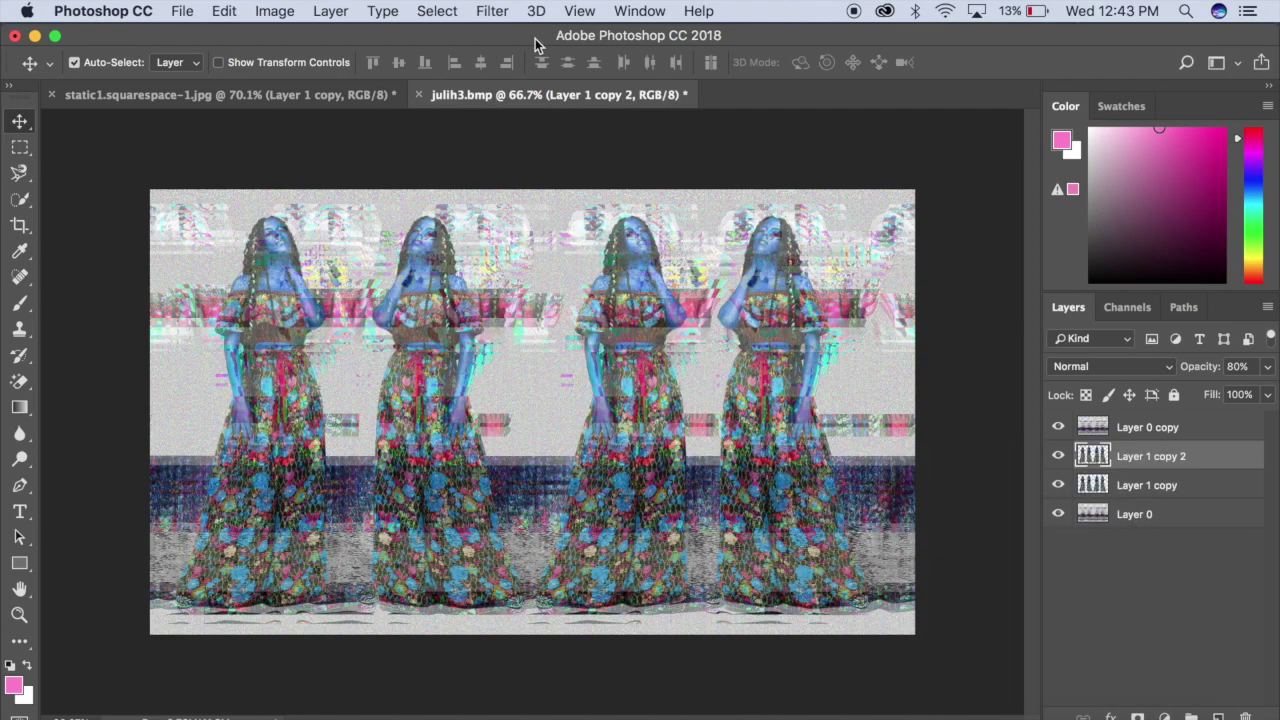
Step: Recolour Layer 1 copy 2 to Hue +22 and Saturation +27
{"action": "left_click", "coordinate": [274, 11]}
{"action": "mouse_move", "coordinate": [307, 65]}
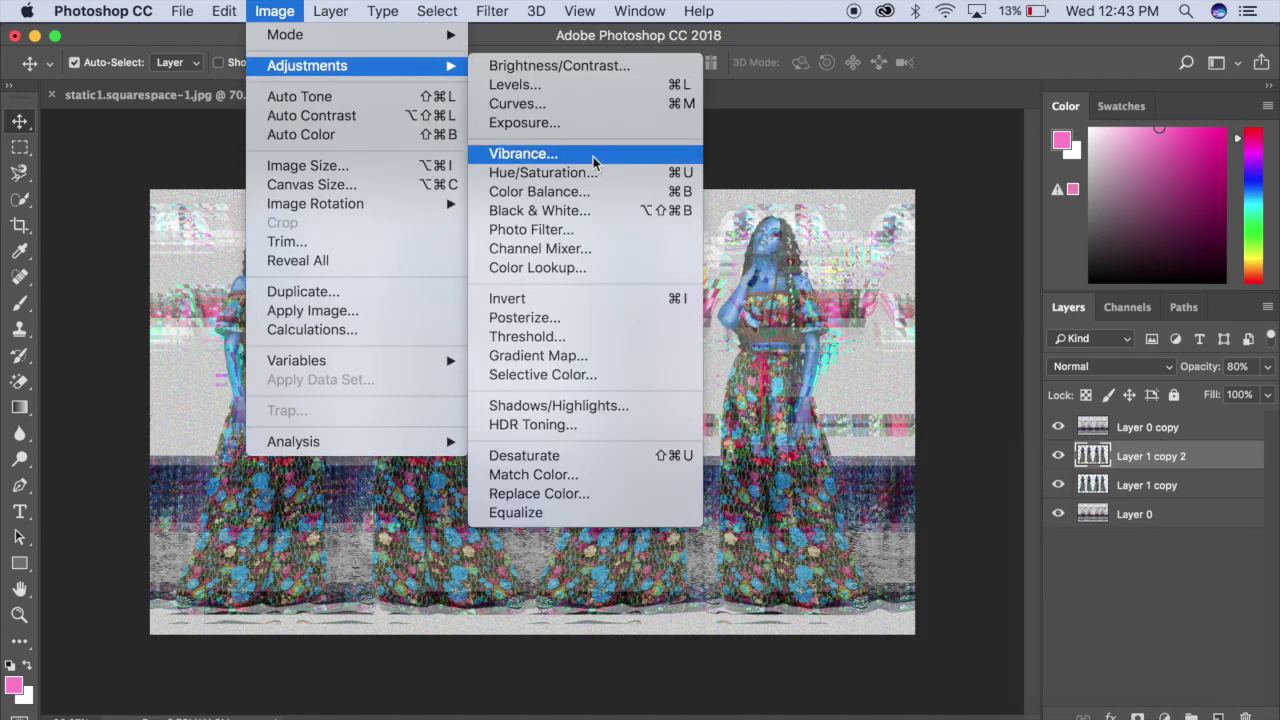
{"action": "left_click", "coordinate": [601, 175]}
{"action": "left_click_drag", "start_coordinate": [1034, 277], "coordinate": [1029, 280]}
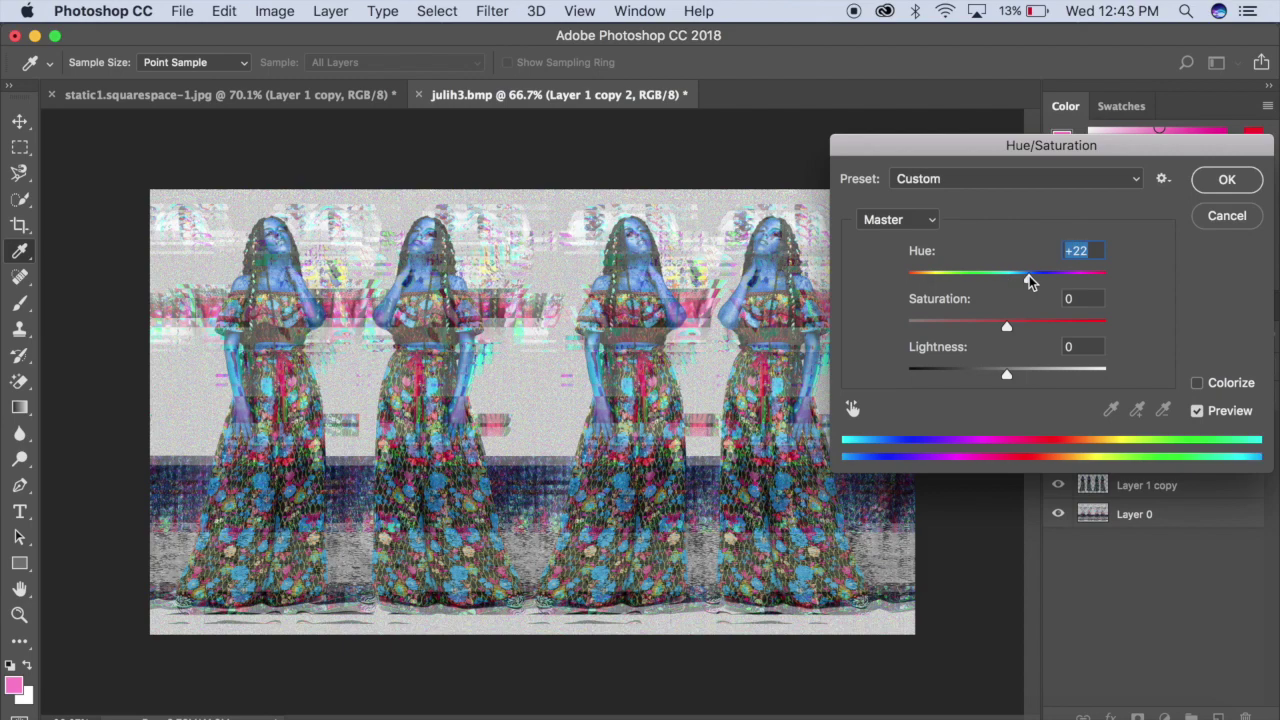
{"action": "left_click_drag", "start_coordinate": [1040, 323], "coordinate": [1035, 330]}
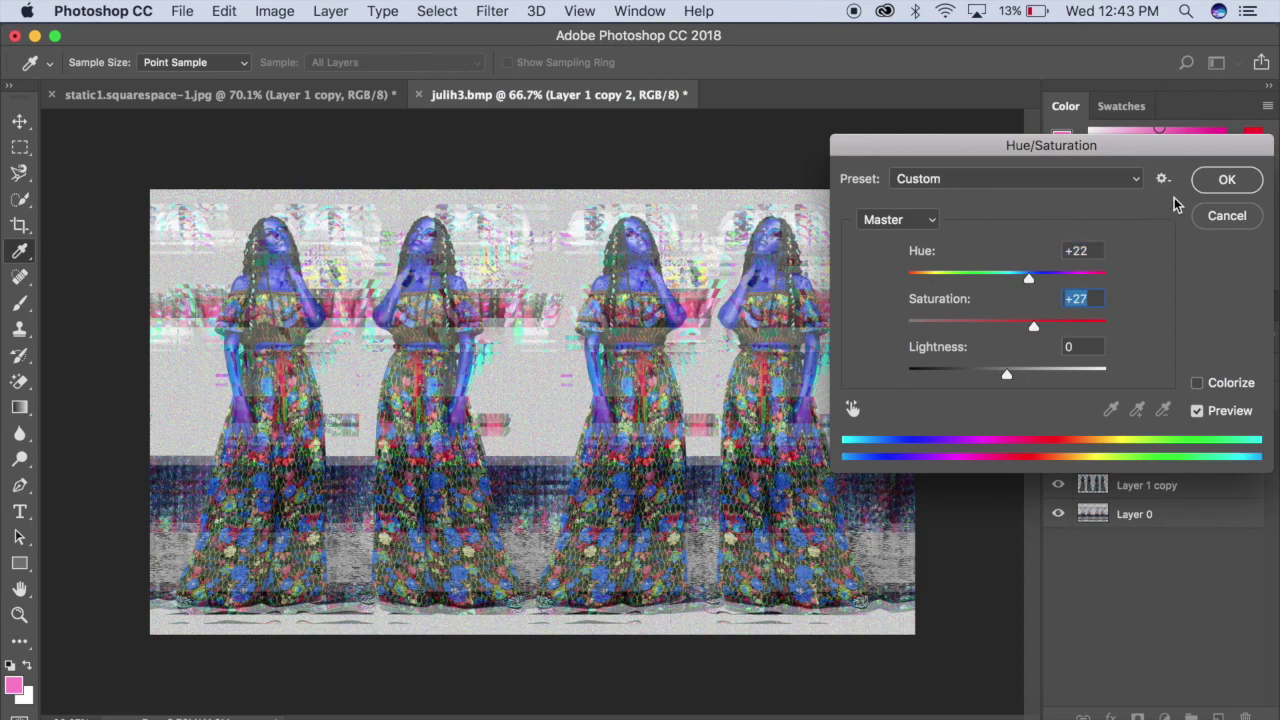
{"action": "left_click", "coordinate": [1227, 179]}
Step: Hide Layer 0 copy and offset Layer 1 copy 2 slightly for a ghosted double image
{"action": "left_click", "coordinate": [1058, 427]}
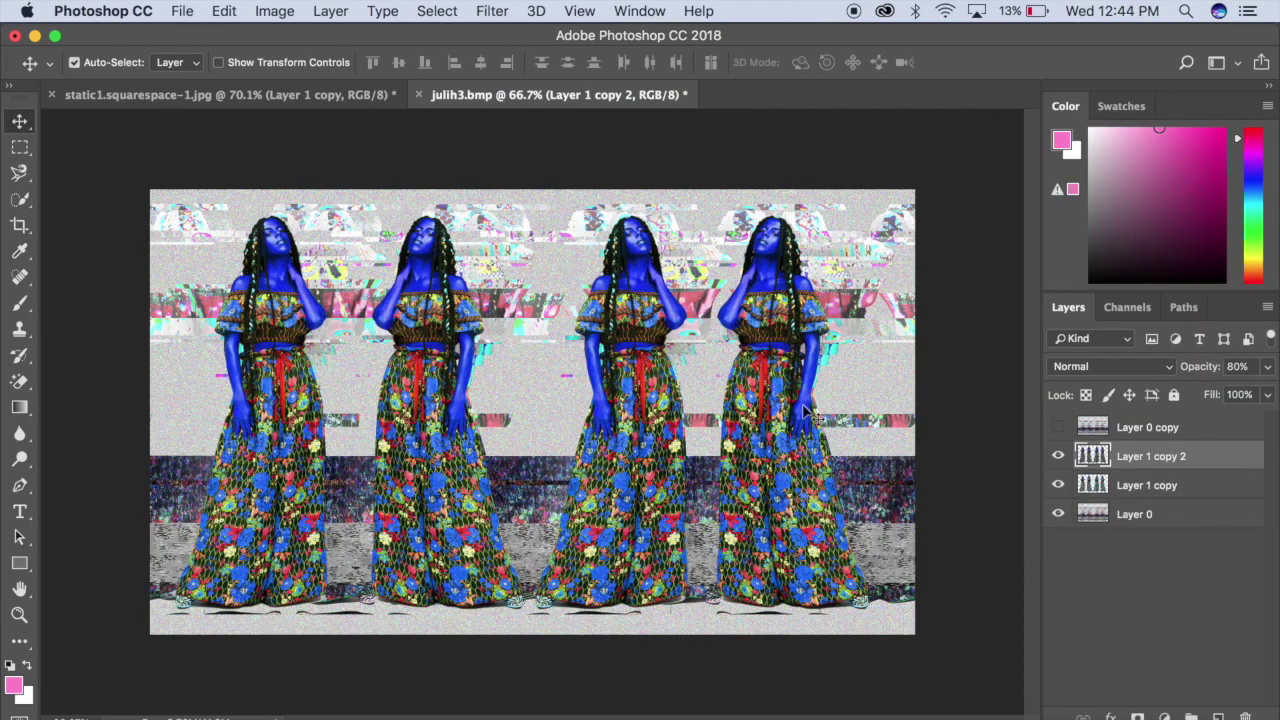
{"action": "left_click_drag", "start_coordinate": [790, 403], "coordinate": [788, 400]}
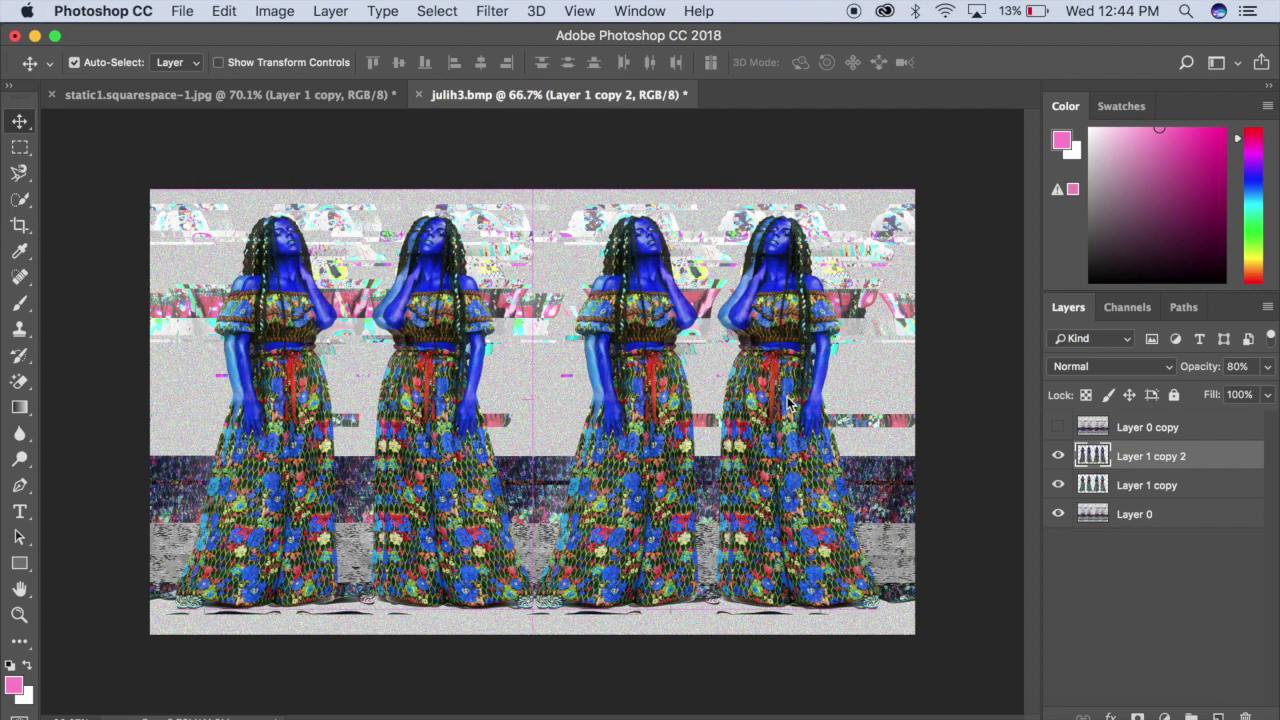
{"action": "left_click", "coordinate": [1237, 366]}
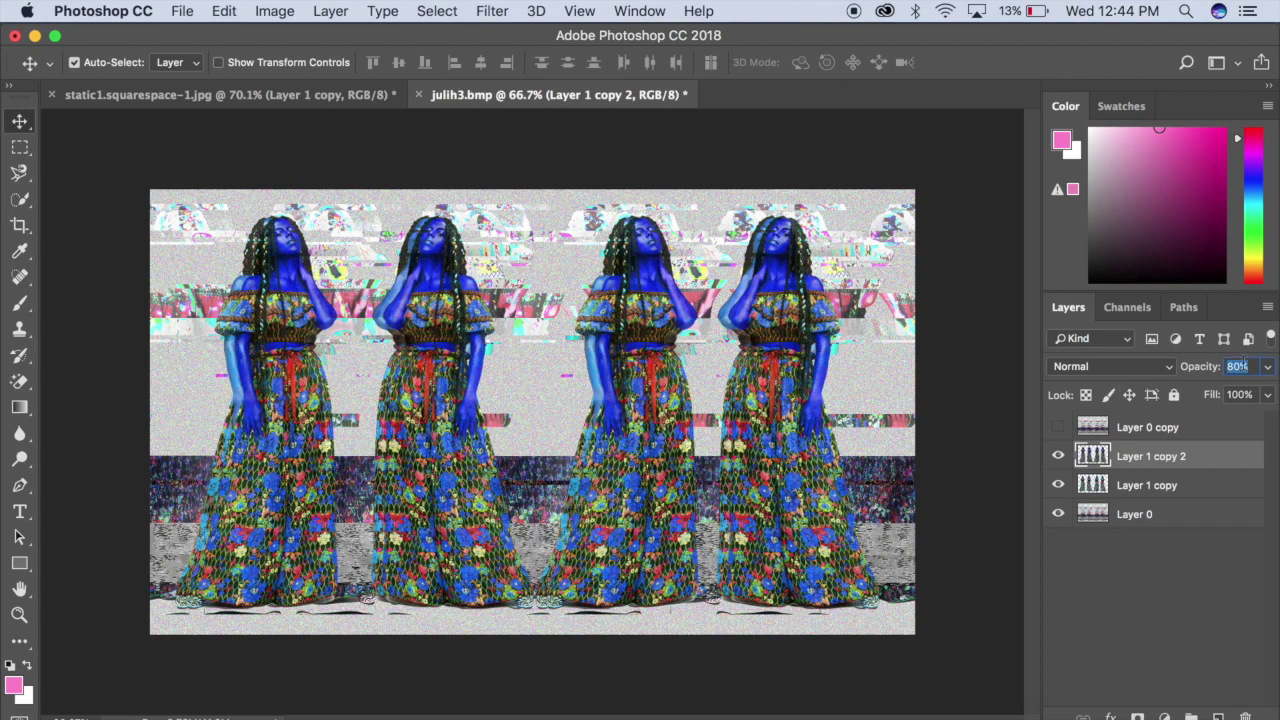
Step: Try Layer 1 copy 2 at 70% then 60% opacity, shifting it to line up the figures
{"action": "type", "text": "70"}
{"action": "left_click", "coordinate": [1058, 427]}
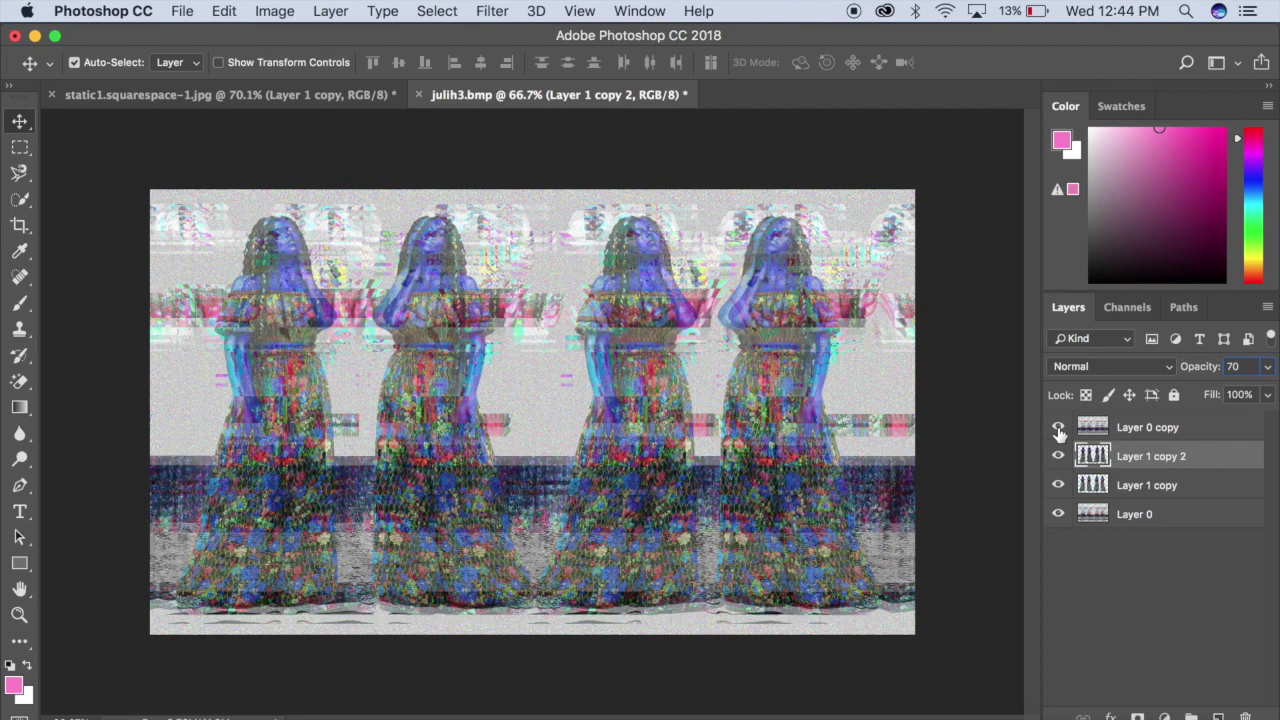
{"action": "left_click", "coordinate": [1058, 427]}
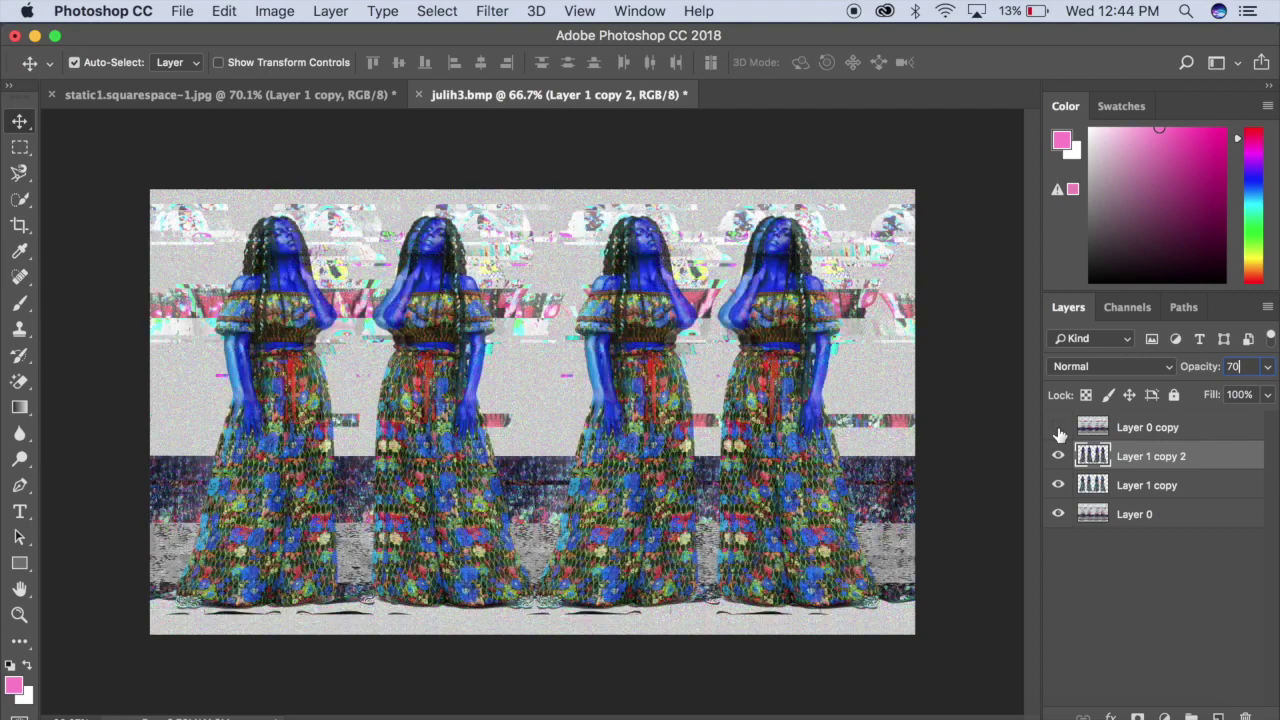
{"action": "left_click_drag", "start_coordinate": [818, 365], "coordinate": [812, 367]}
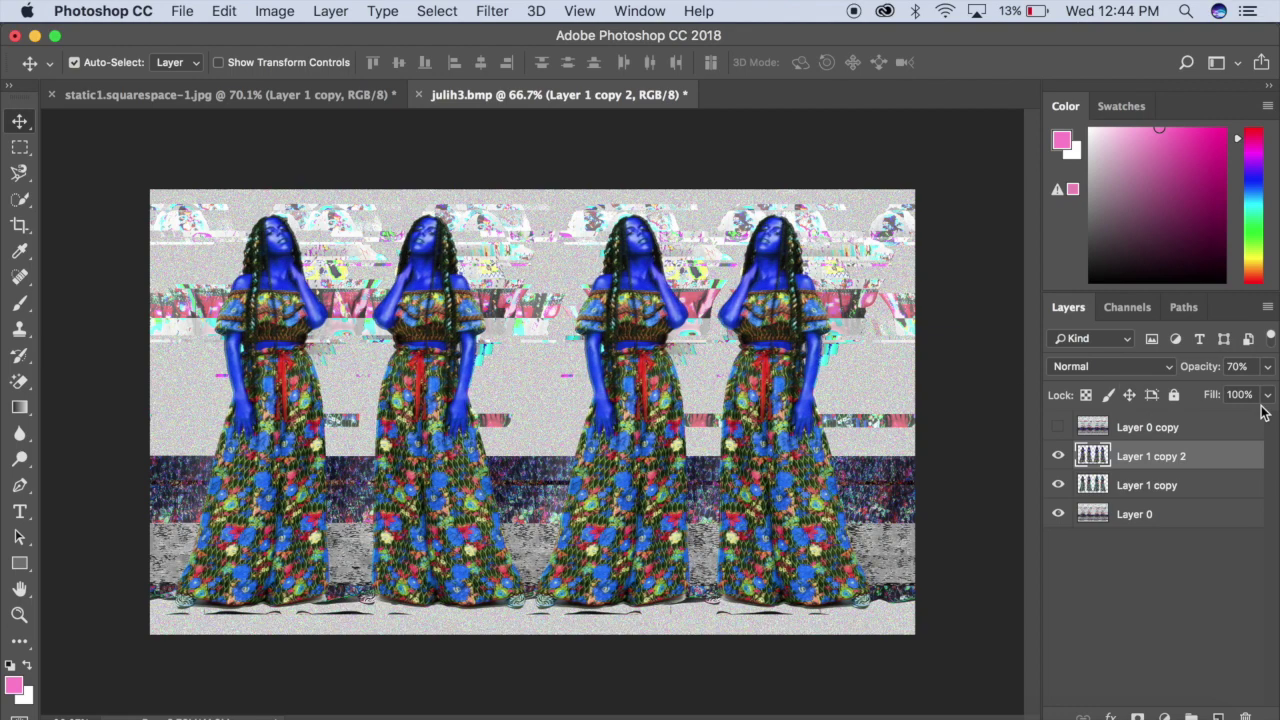
{"action": "left_click", "coordinate": [1236, 368]}
{"action": "type", "text": "60"}
Step: Show Layer 0 copy, put Layer 1 copy 2 above it at 20% opacity, slightly offset
{"action": "left_click", "coordinate": [1060, 427]}
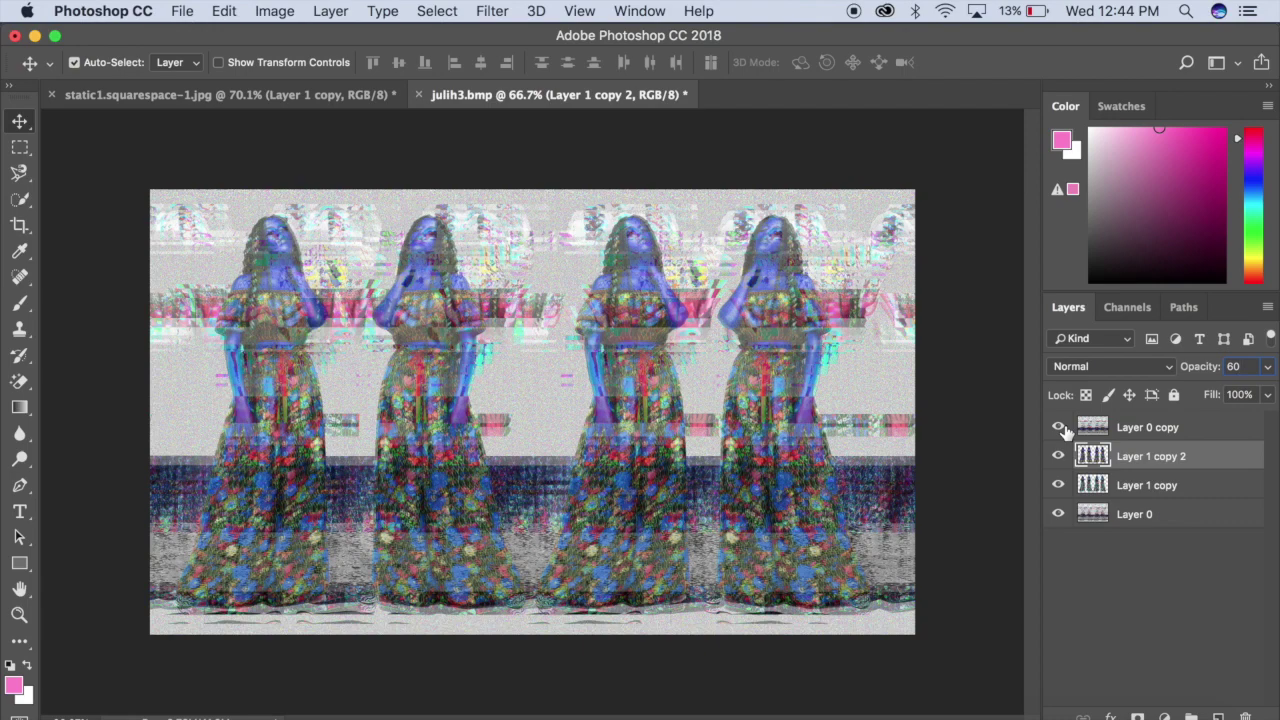
{"action": "left_click_drag", "start_coordinate": [1151, 452], "coordinate": [1148, 420]}
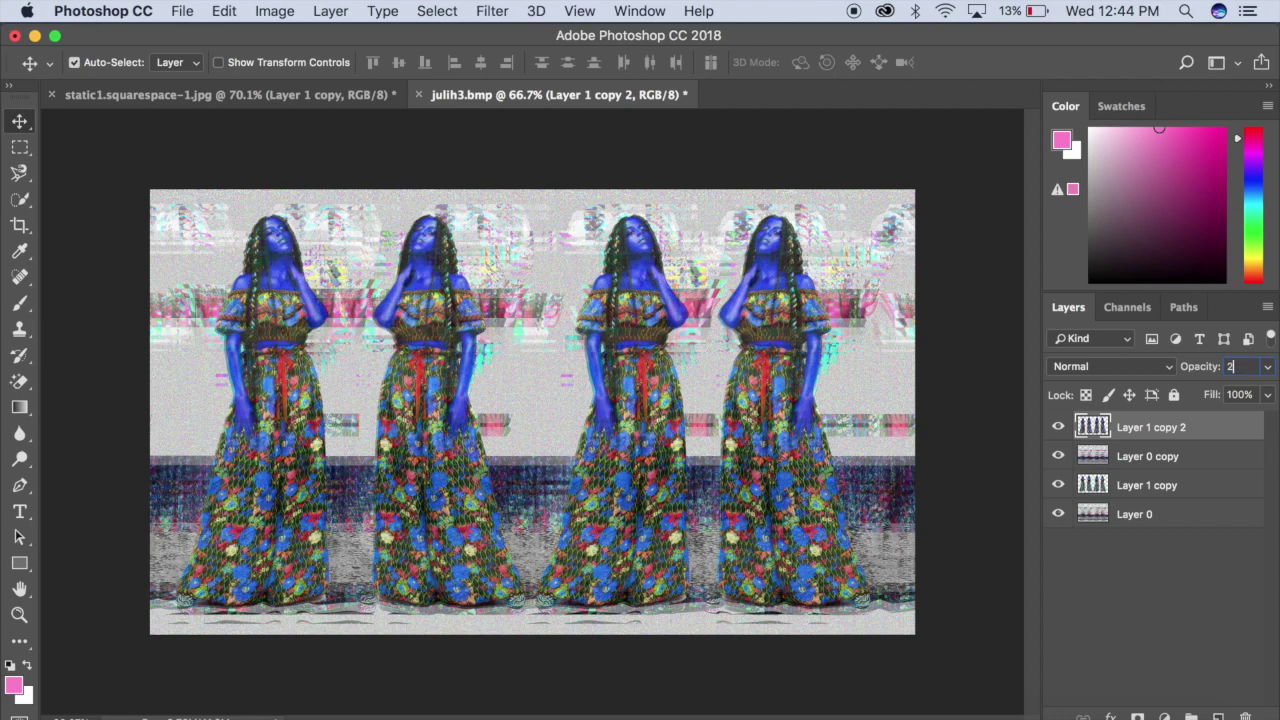
{"action": "type", "text": "20"}
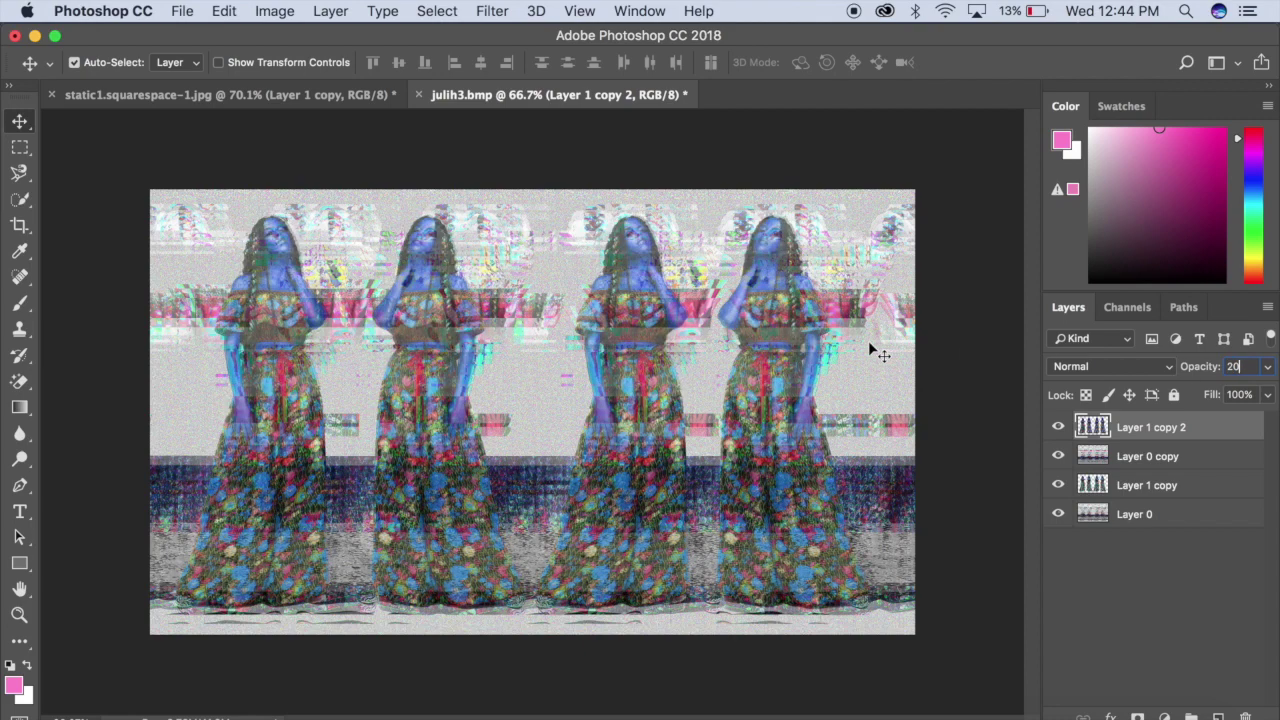
{"action": "left_click_drag", "start_coordinate": [784, 327], "coordinate": [788, 320]}
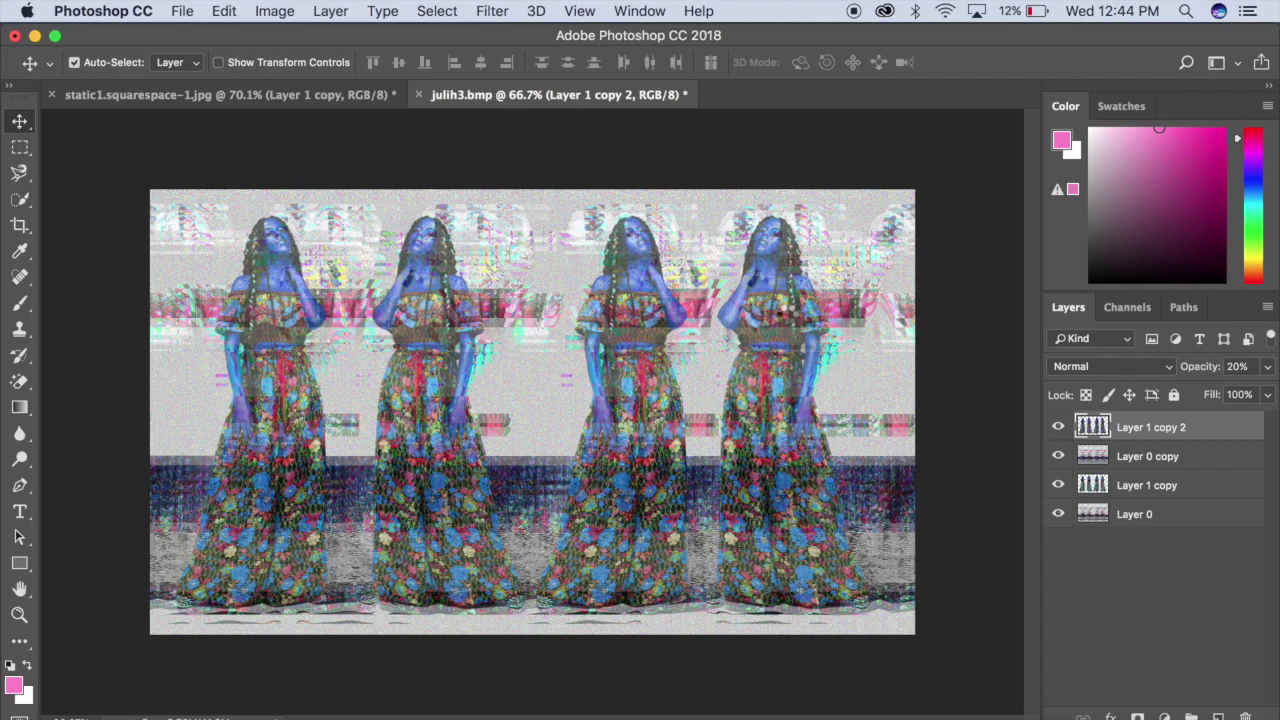
{"action": "left_click_drag", "start_coordinate": [787, 313], "coordinate": [789, 318]}
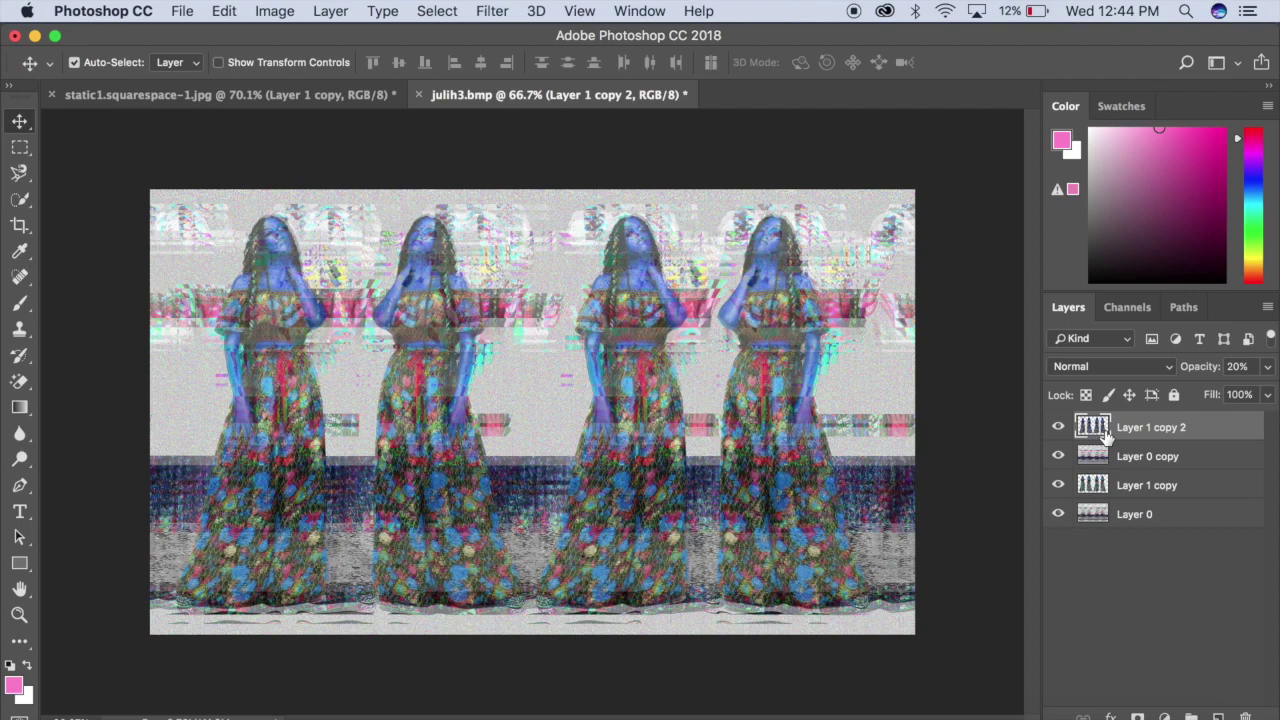
Step: Merge all visible layers into a single layer
{"action": "left_click", "coordinate": [346, 10]}
{"action": "scroll", "coordinate": [412, 472], "scroll_direction": "down", "scroll_amount": 1}
{"action": "scroll", "coordinate": [412, 472], "scroll_direction": "down", "scroll_amount": 4}
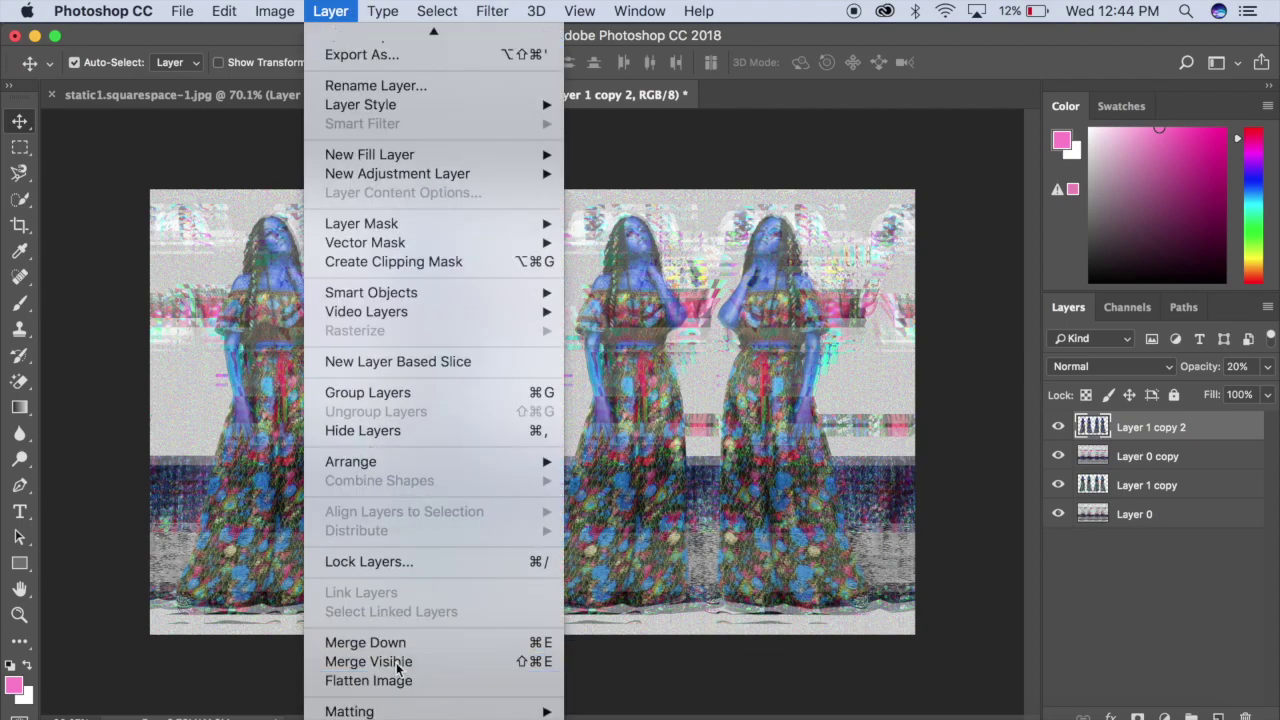
{"action": "left_click", "coordinate": [398, 662]}
Step: Apply Vibrance +42 and Saturation +25 to the merged layer
{"action": "left_click", "coordinate": [298, 10]}
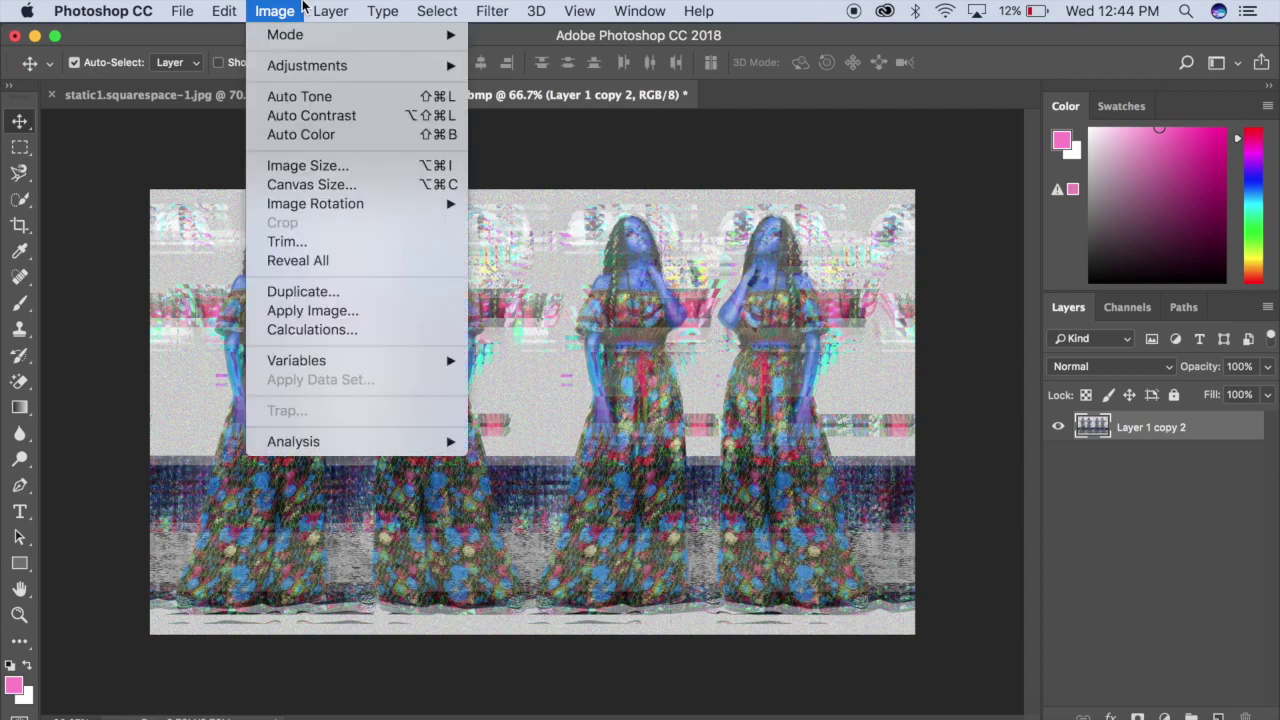
{"action": "mouse_move", "coordinate": [307, 65]}
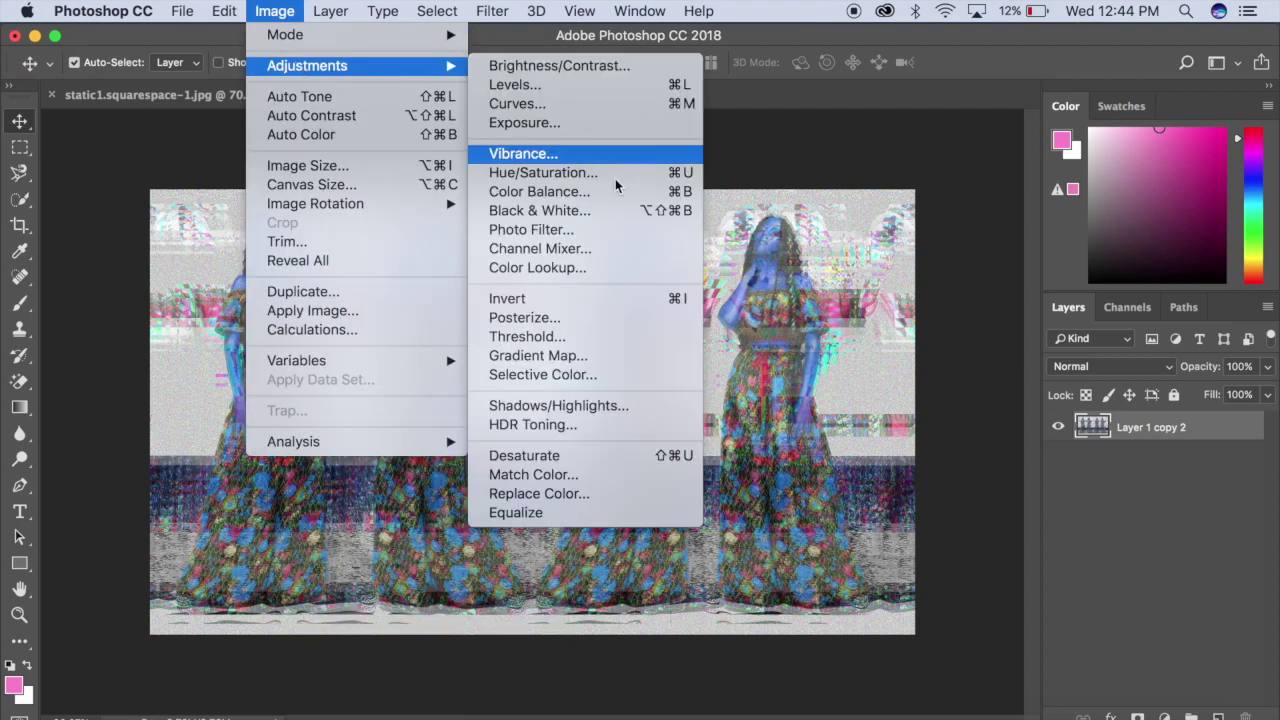
{"action": "left_click", "coordinate": [592, 172]}
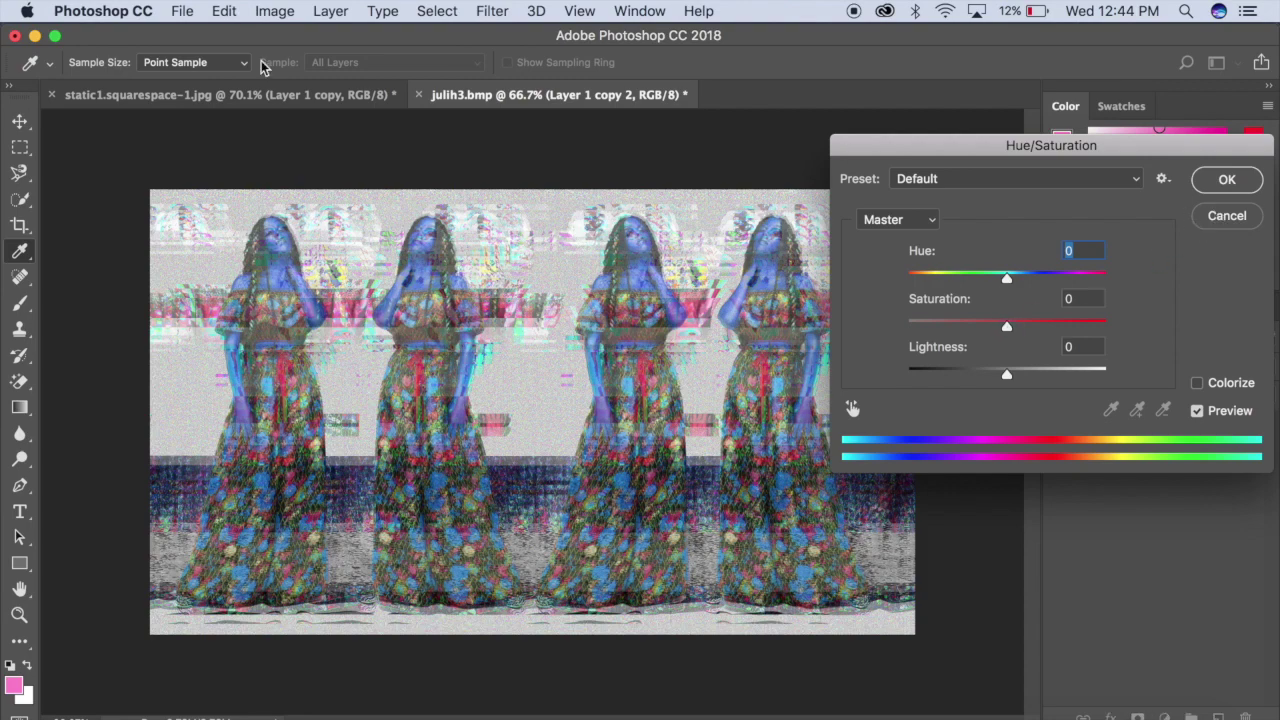
{"action": "key", "text": "Escape"}
{"action": "left_click", "coordinate": [274, 11]}
{"action": "mouse_move", "coordinate": [307, 65]}
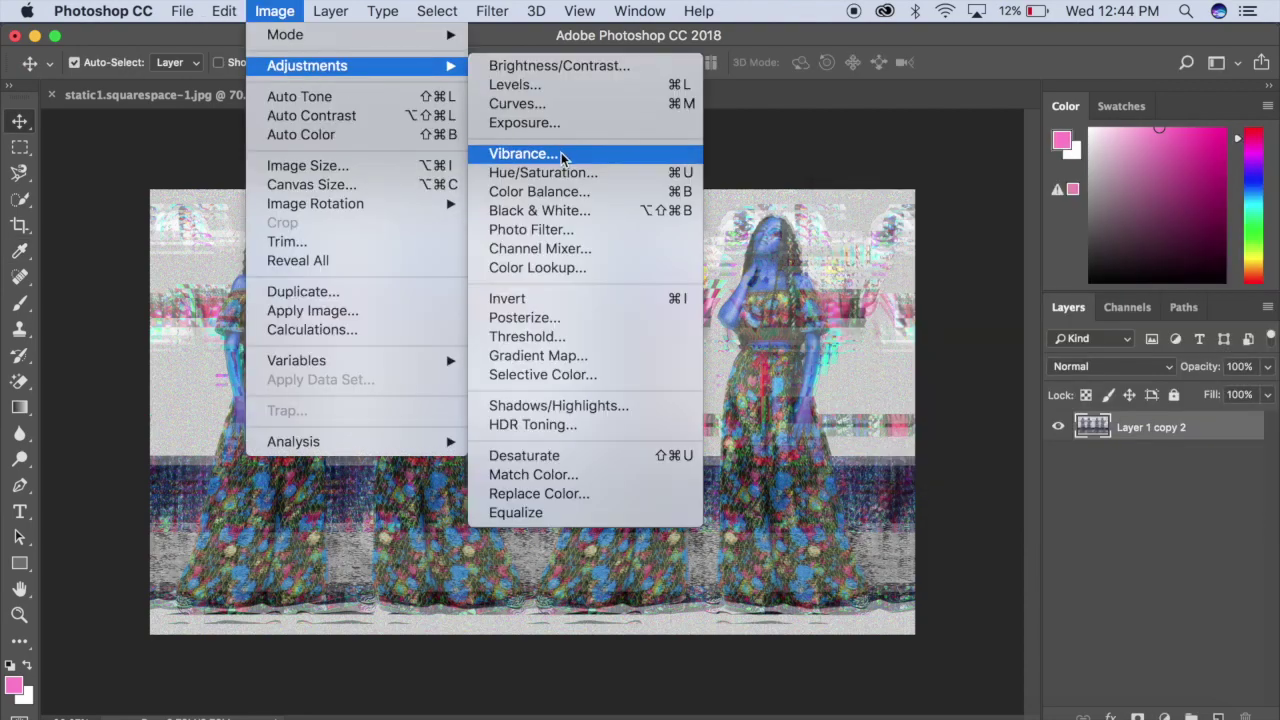
{"action": "left_click", "coordinate": [561, 154]}
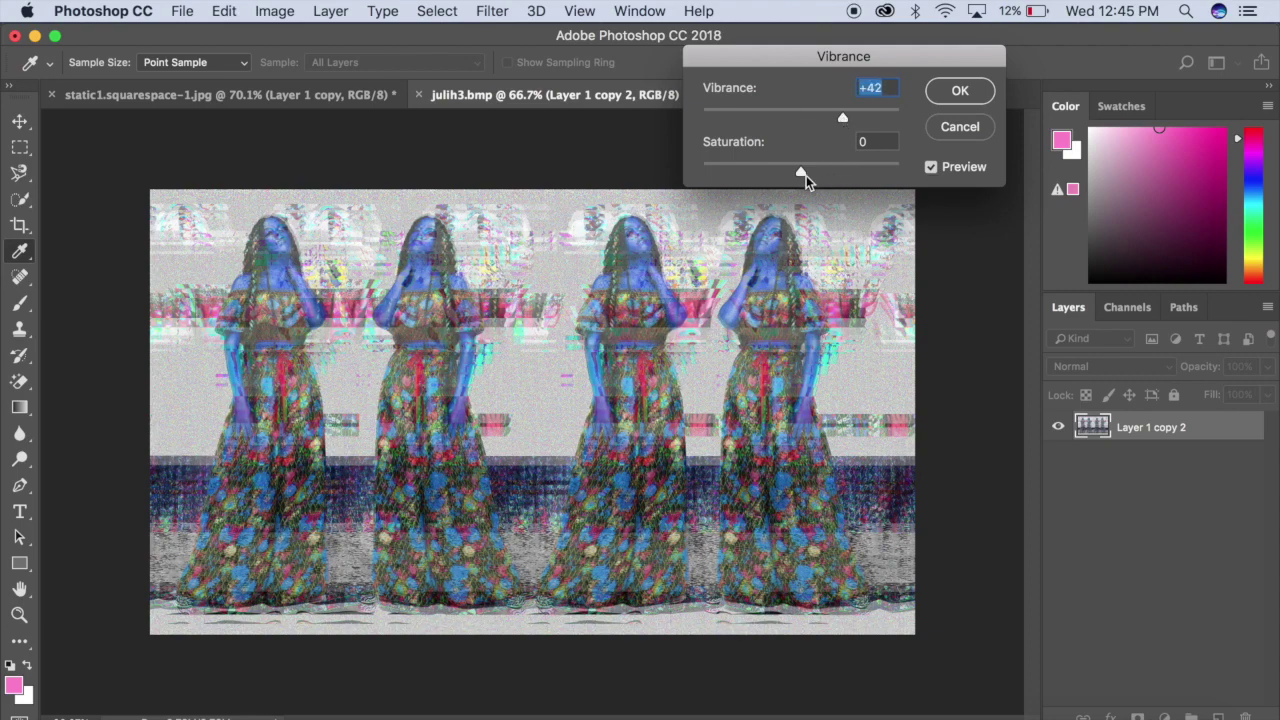
{"action": "left_click_drag", "start_coordinate": [800, 175], "coordinate": [830, 175]}
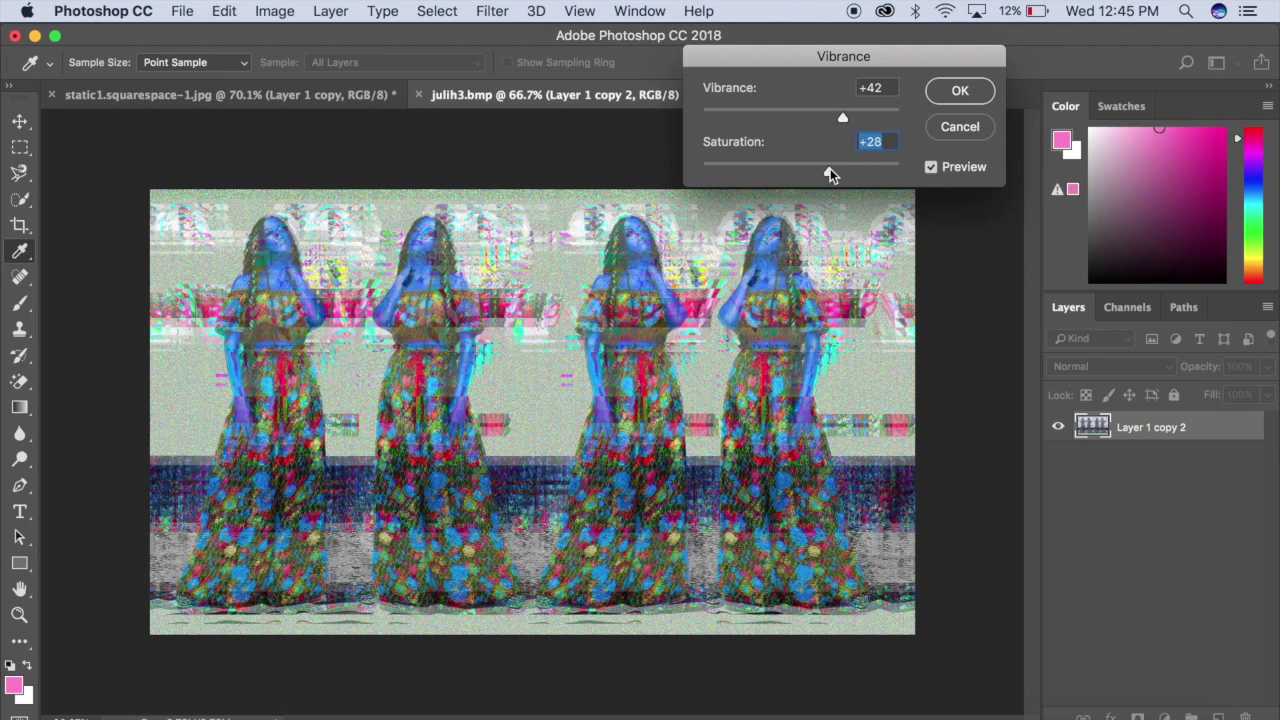
{"action": "left_click", "coordinate": [955, 91]}
Step: Duplicate the merged layer as a hidden Layer 1 copy 3, keeping Layer 1 copy 2 active
{"action": "key", "text": "v"}
{"action": "right_click", "coordinate": [1205, 435]}
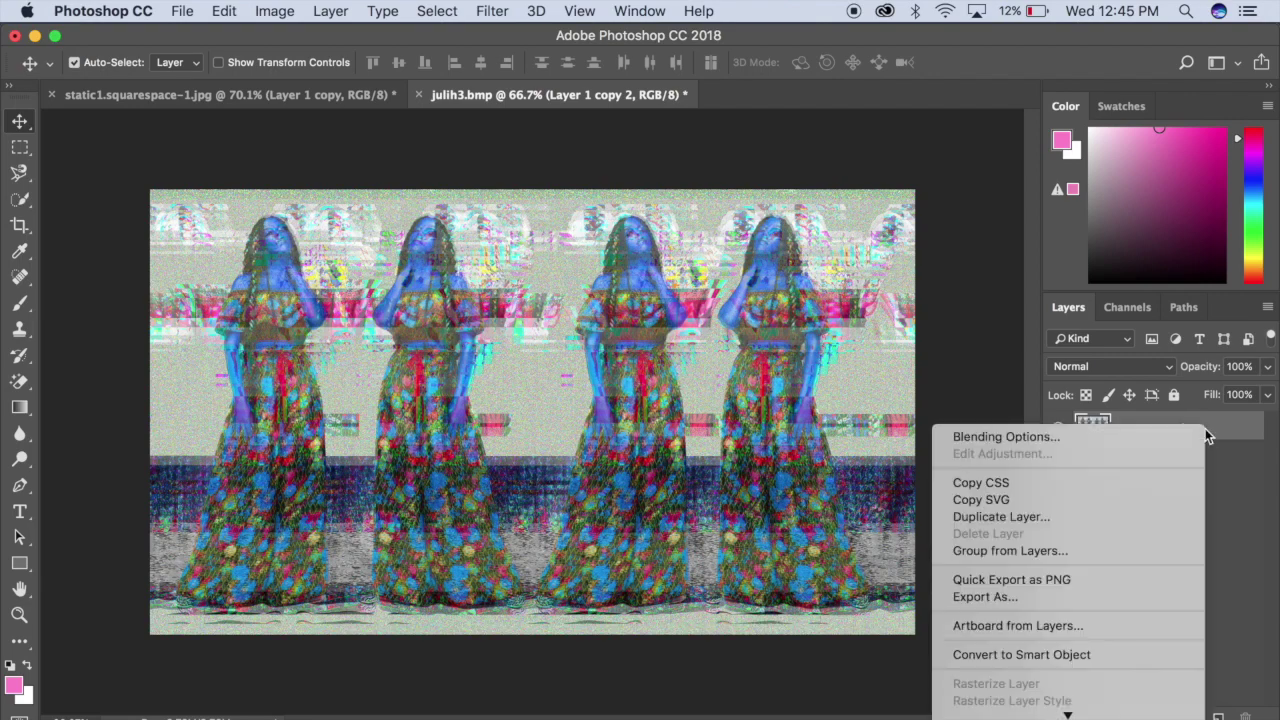
{"action": "left_click", "coordinate": [1020, 516]}
{"action": "left_click", "coordinate": [820, 287]}
{"action": "left_click", "coordinate": [1058, 428]}
{"action": "left_click", "coordinate": [1143, 460]}
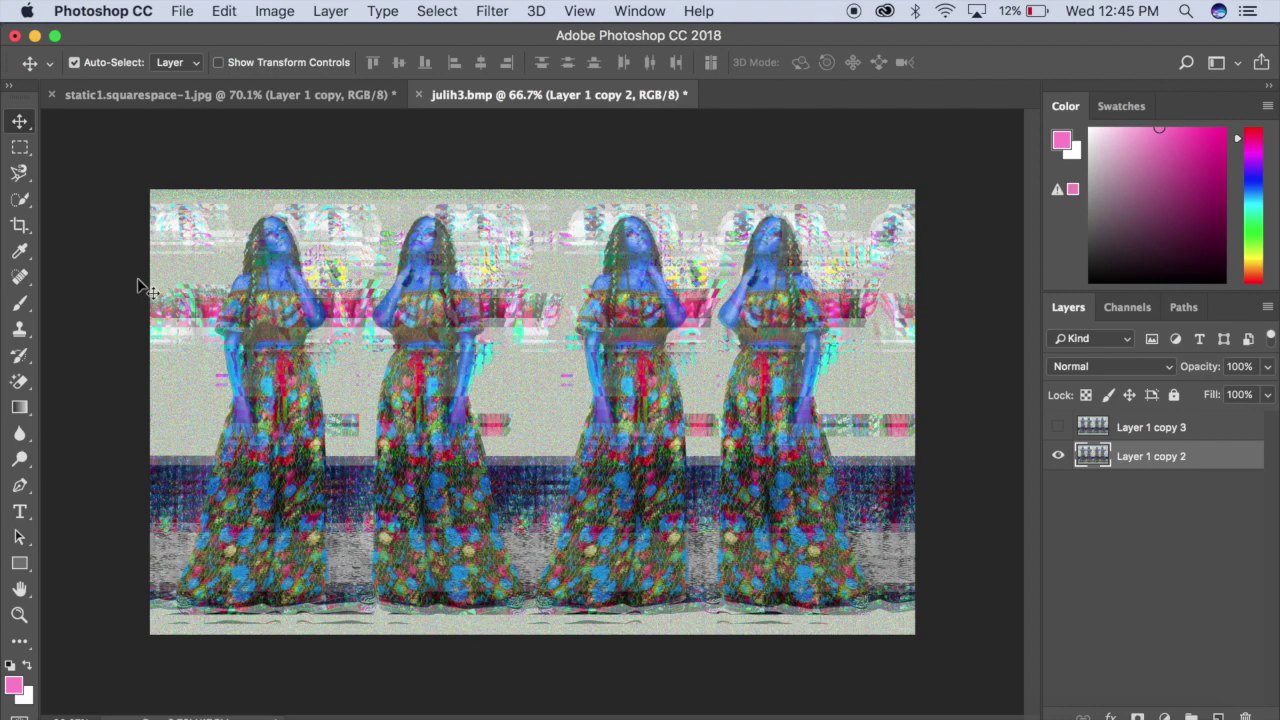
Step: Erase all of Layer 1 copy 2 with a 460 px Eraser
{"action": "left_click", "coordinate": [19, 381]}
{"action": "left_click", "coordinate": [93, 382]}
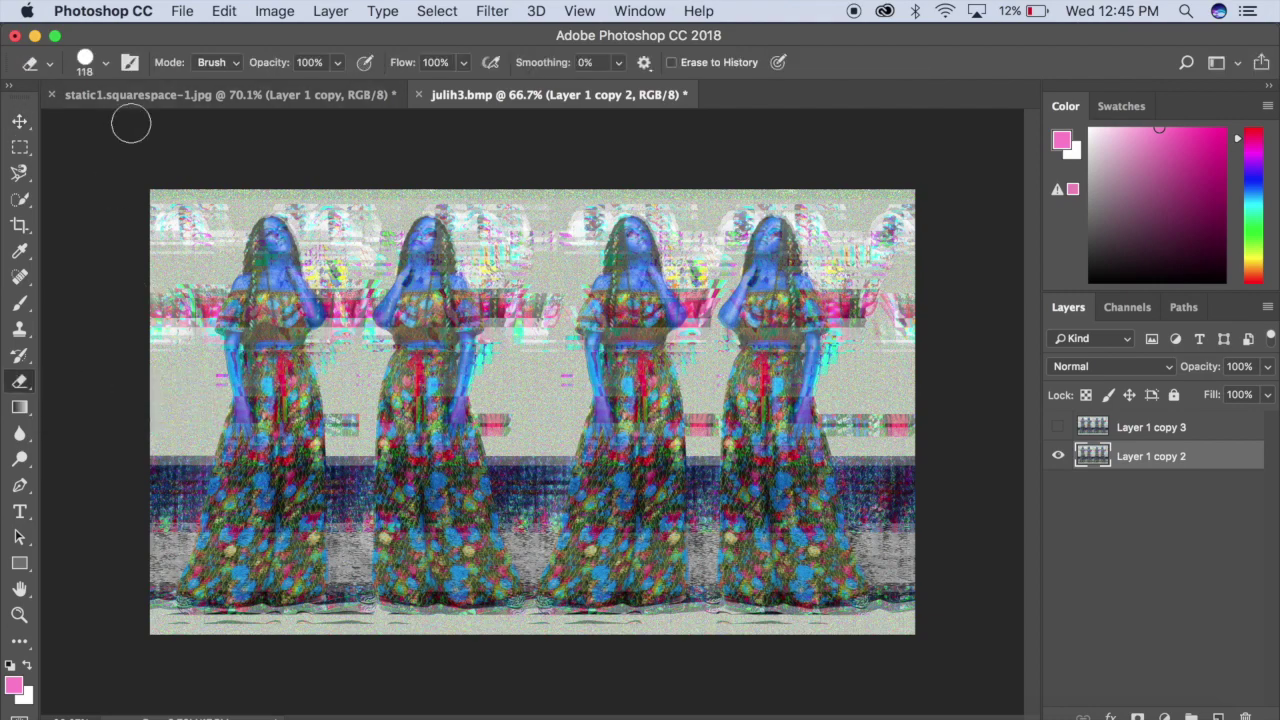
{"action": "left_click", "coordinate": [105, 62]}
{"action": "left_click_drag", "start_coordinate": [247, 126], "coordinate": [223, 125]}
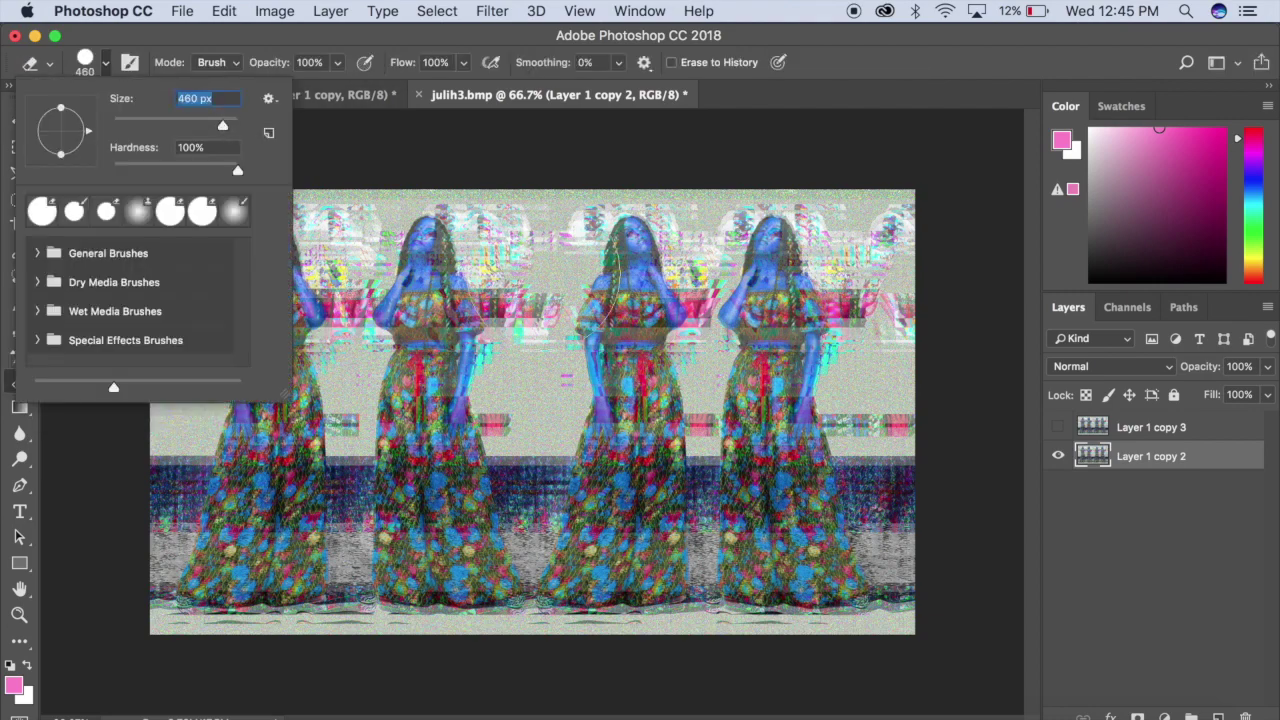
{"action": "left_click_drag", "start_coordinate": [890, 200], "coordinate": [908, 205]}
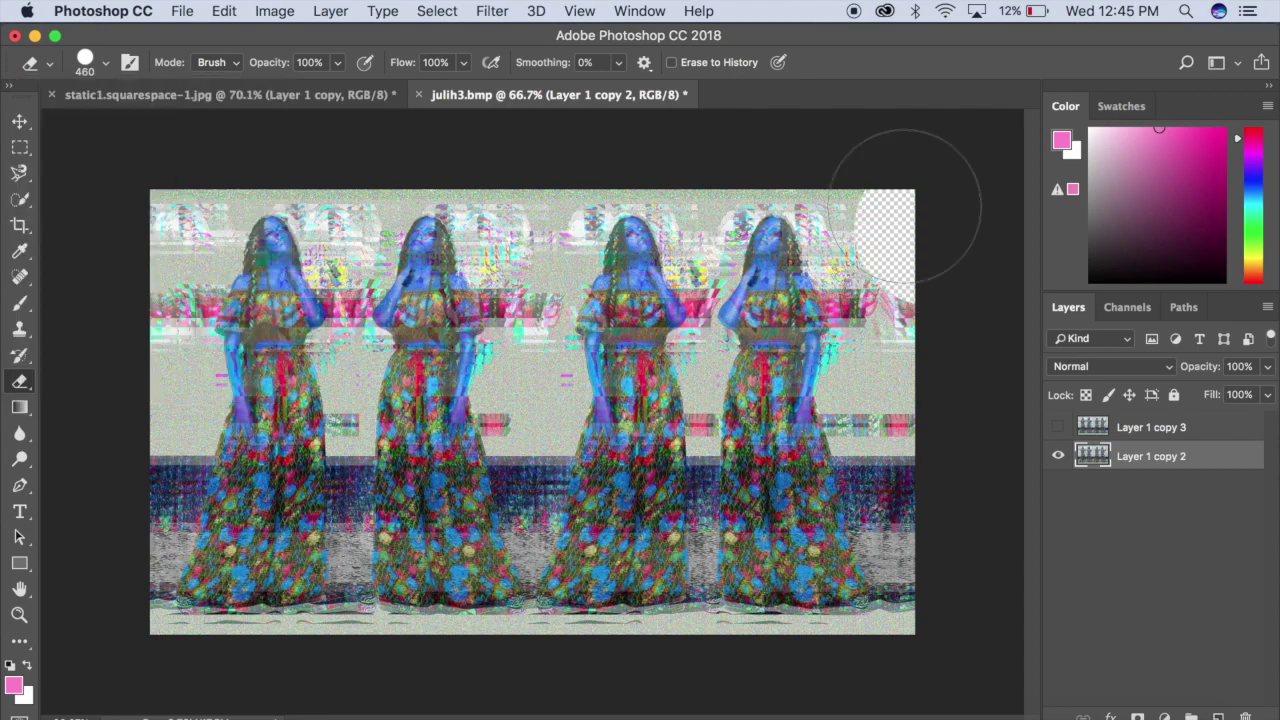
{"action": "mouse_move", "coordinate": [899, 400]}
{"action": "left_mouse_down"}
{"action": "mouse_move", "coordinate": [909, 566]}
{"action": "mouse_move", "coordinate": [871, 609]}
{"action": "mouse_move", "coordinate": [694, 571]}
{"action": "mouse_move", "coordinate": [566, 580]}
{"action": "mouse_move", "coordinate": [357, 549]}
{"action": "mouse_move", "coordinate": [172, 560]}
{"action": "left_mouse_up"}
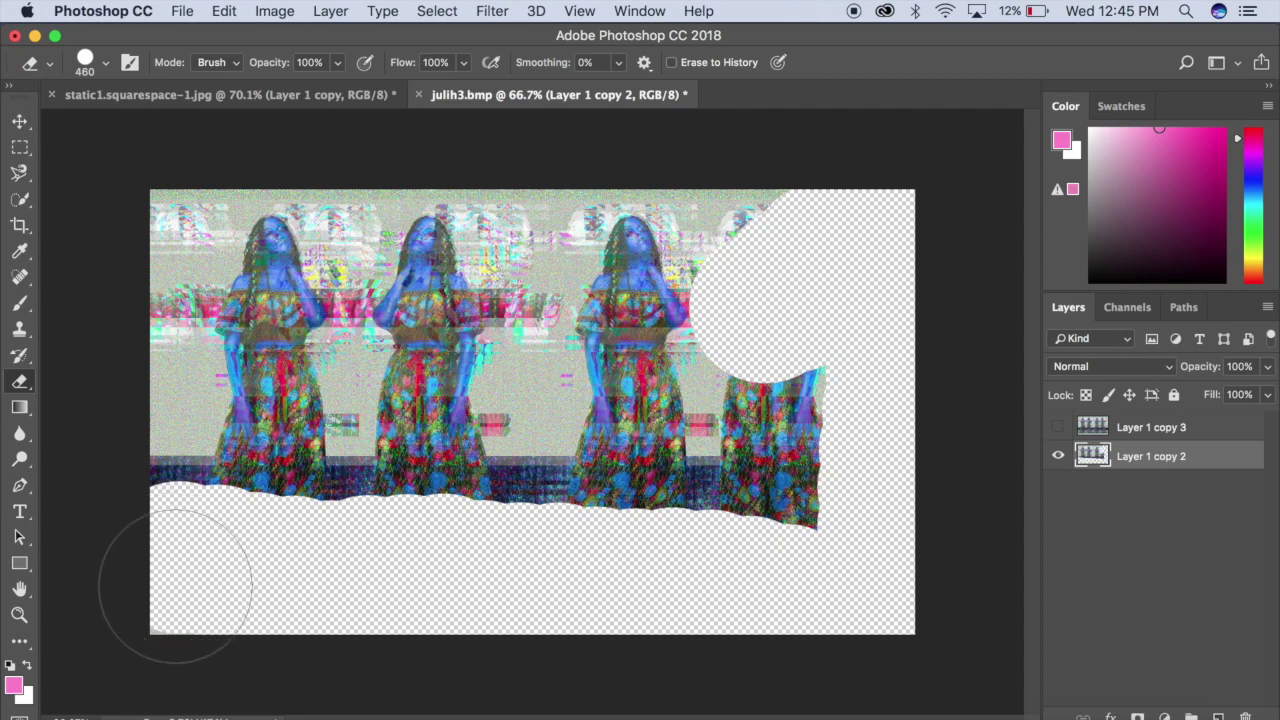
{"action": "mouse_move", "coordinate": [175, 587]}
{"action": "left_mouse_down"}
{"action": "mouse_move", "coordinate": [186, 171]}
{"action": "mouse_move", "coordinate": [200, 143]}
{"action": "mouse_move", "coordinate": [443, 129]}
{"action": "mouse_move", "coordinate": [791, 229]}
{"action": "mouse_move", "coordinate": [786, 471]}
{"action": "left_mouse_up"}
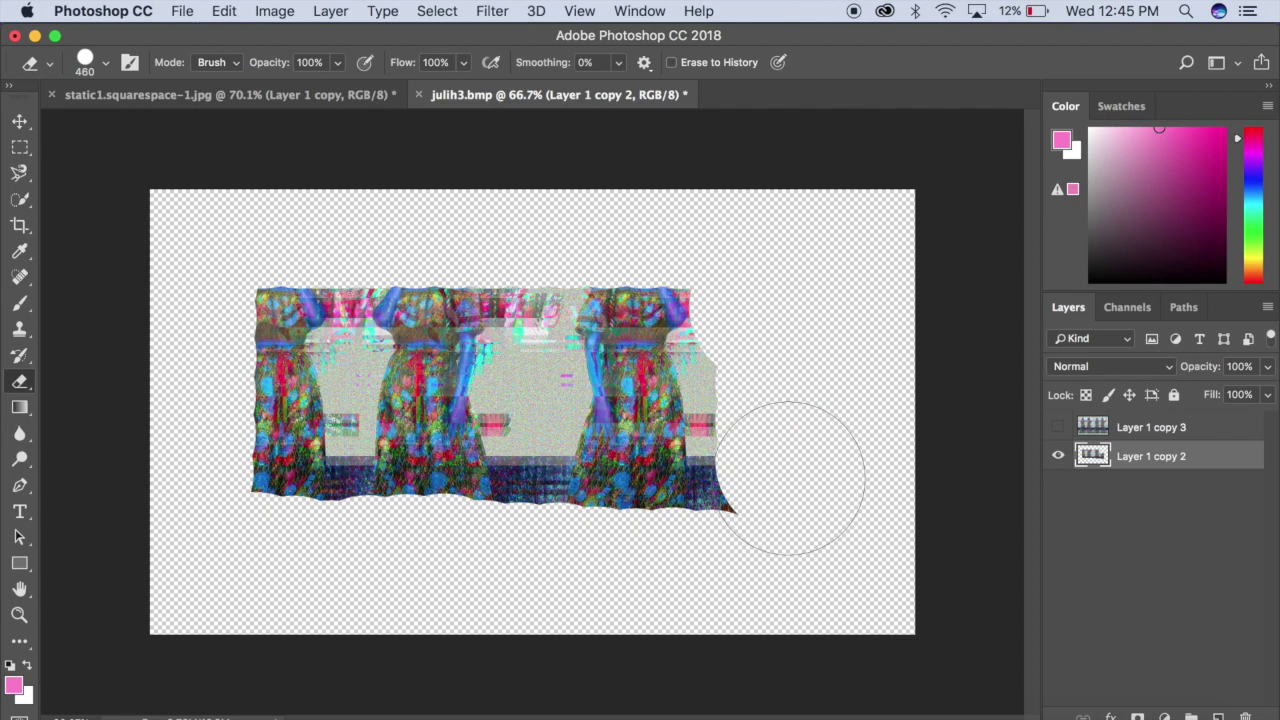
{"action": "left_click", "coordinate": [236, 438], "text": "shift"}
{"action": "mouse_move", "coordinate": [236, 438]}
{"action": "left_mouse_down"}
{"action": "mouse_move", "coordinate": [286, 337]}
{"action": "mouse_move", "coordinate": [706, 337]}
{"action": "left_mouse_up"}
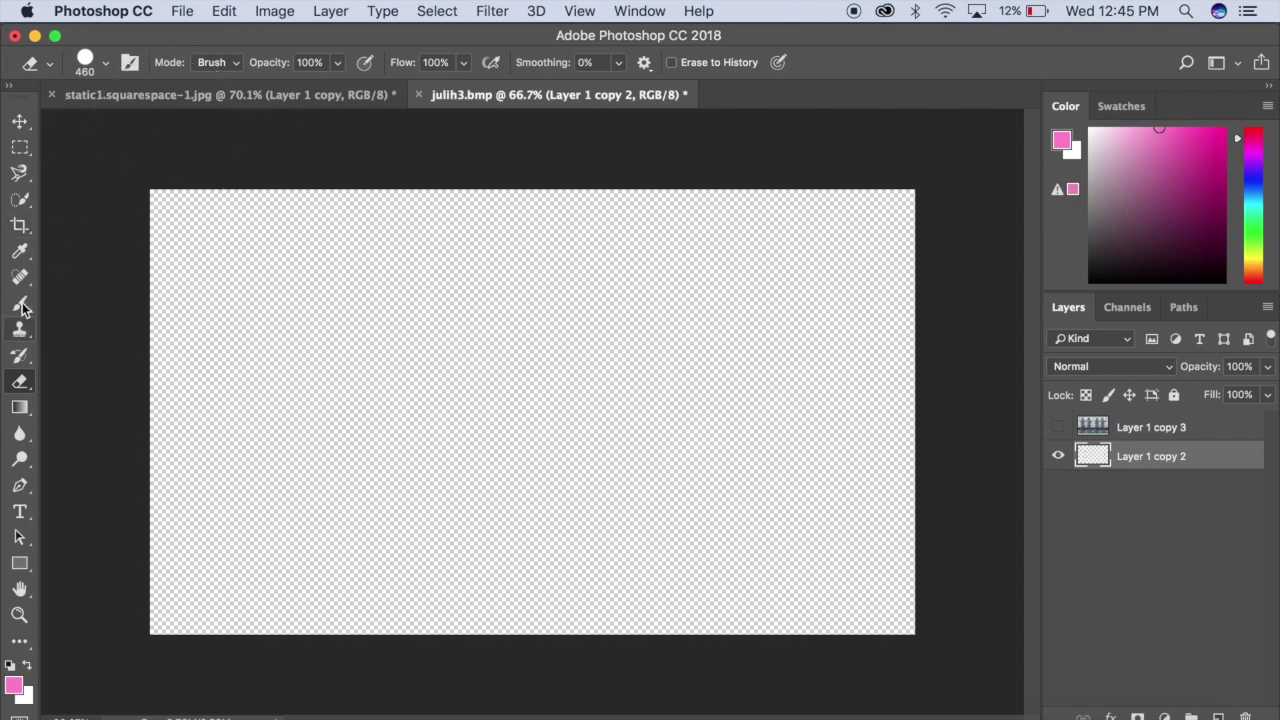
Step: Fill Layer 1 copy 2 with a white-to-light-blue gradient
{"action": "left_click", "coordinate": [1253, 182]}
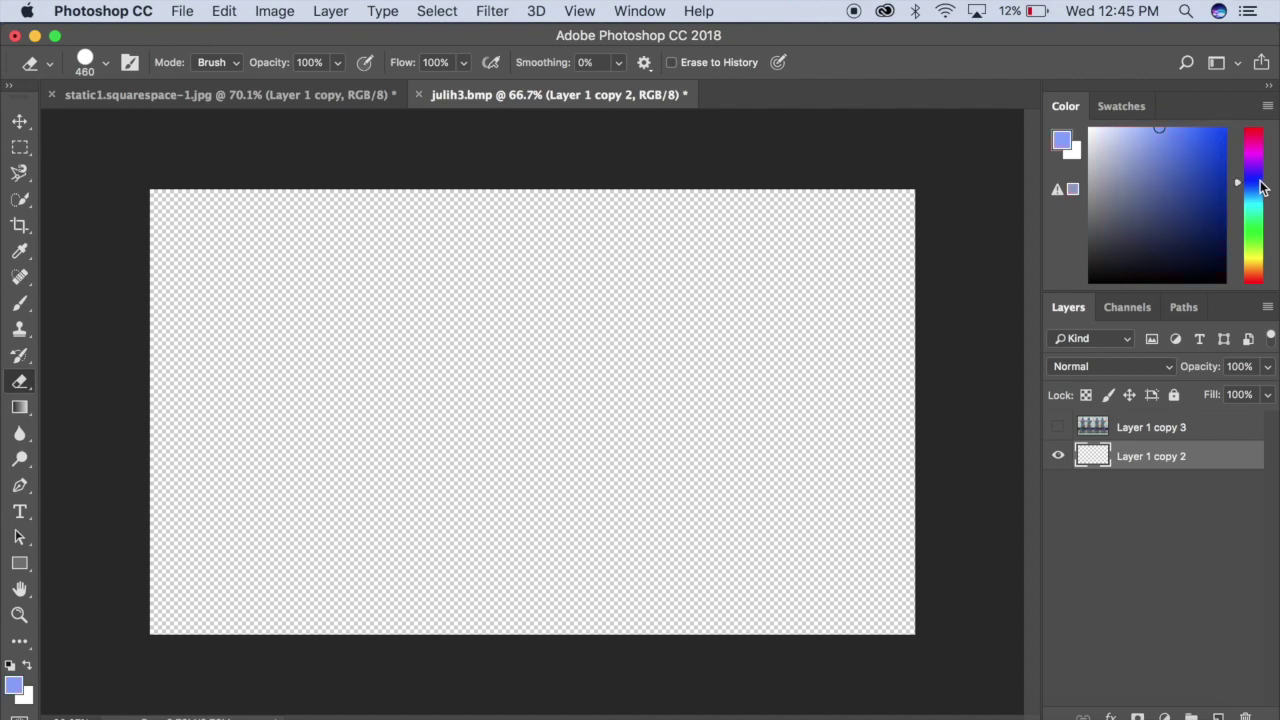
{"action": "left_click", "coordinate": [1183, 136]}
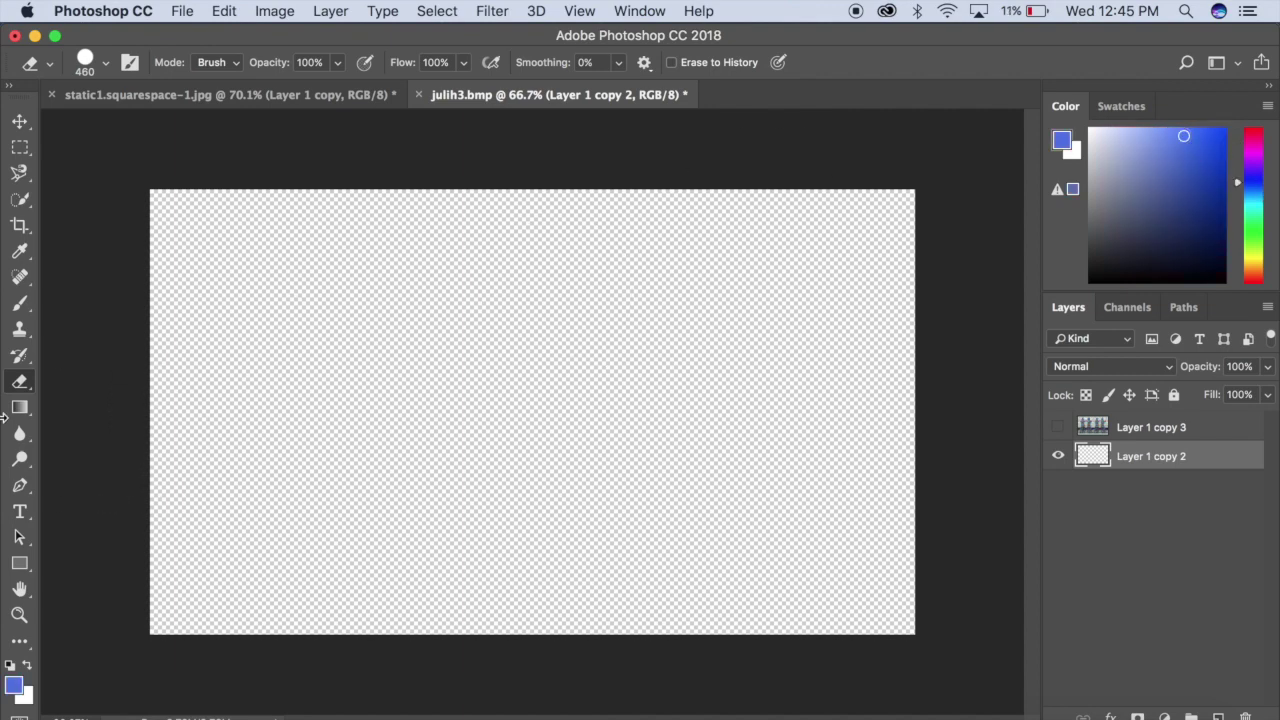
{"action": "left_click", "coordinate": [20, 407]}
{"action": "left_click_drag", "start_coordinate": [1014, 482], "coordinate": [196, 252]}
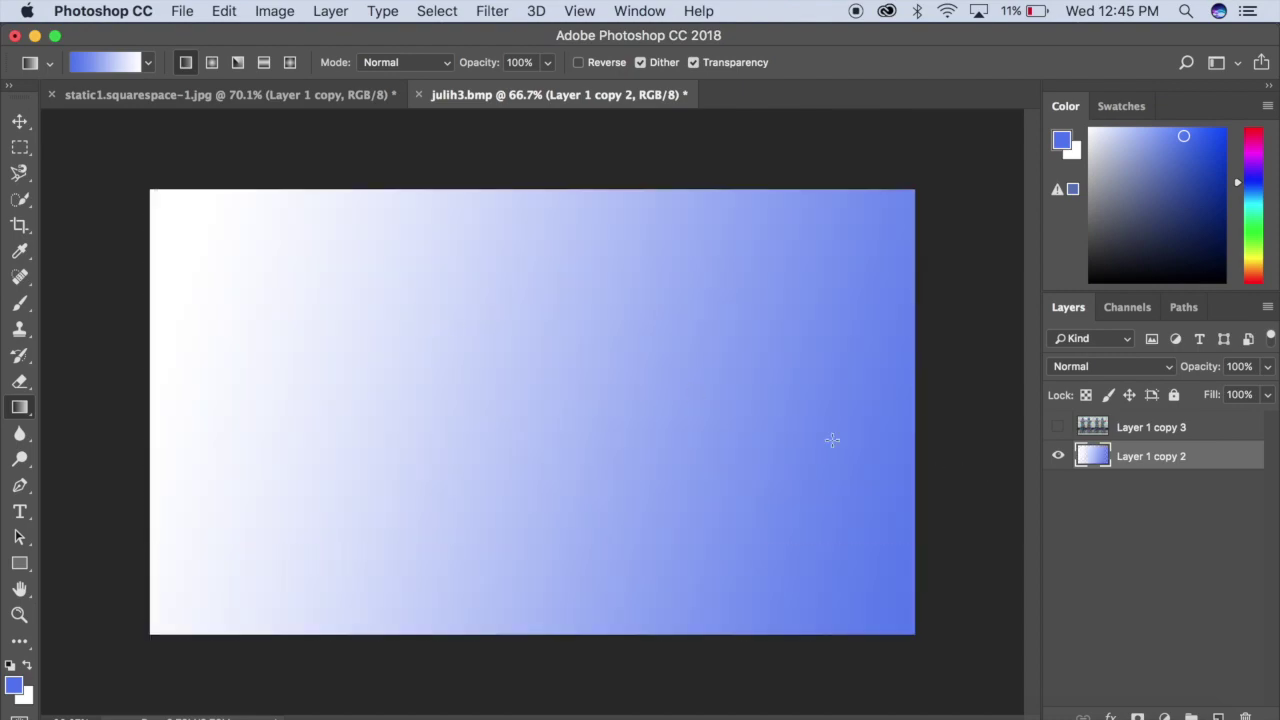
Step: Duplicate it as Layer 1 copy 4 and fill it with a cyan-to-white diamond gradient
{"action": "right_click", "coordinate": [1165, 457]}
{"action": "left_click", "coordinate": [1021, 545]}
{"action": "left_click", "coordinate": [833, 288]}
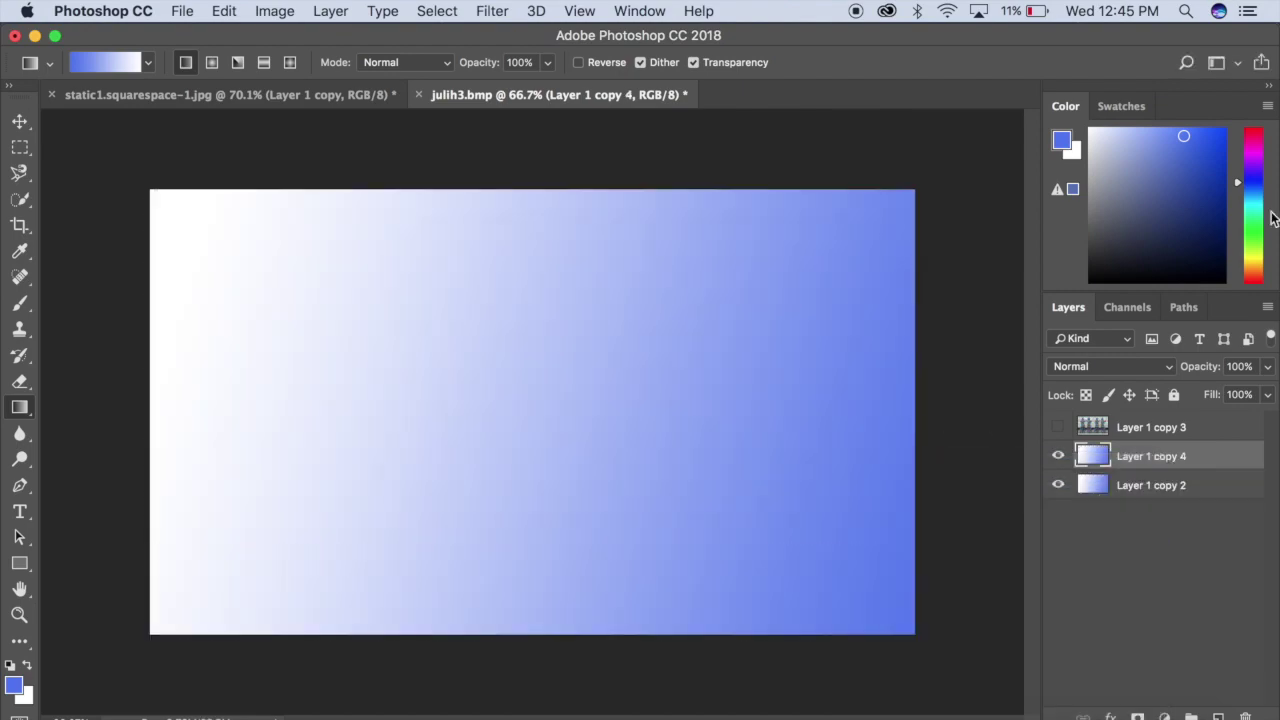
{"action": "left_click", "coordinate": [1253, 205]}
{"action": "left_click", "coordinate": [1202, 130]}
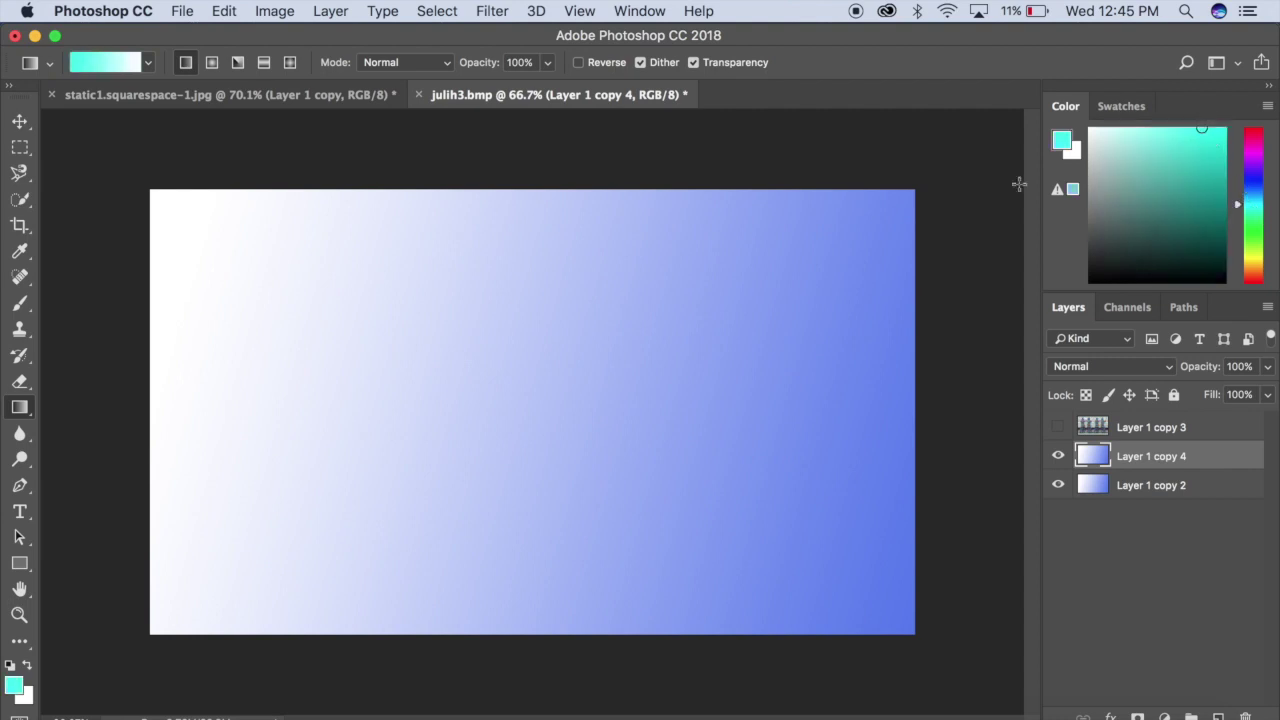
{"action": "left_click", "coordinate": [290, 63]}
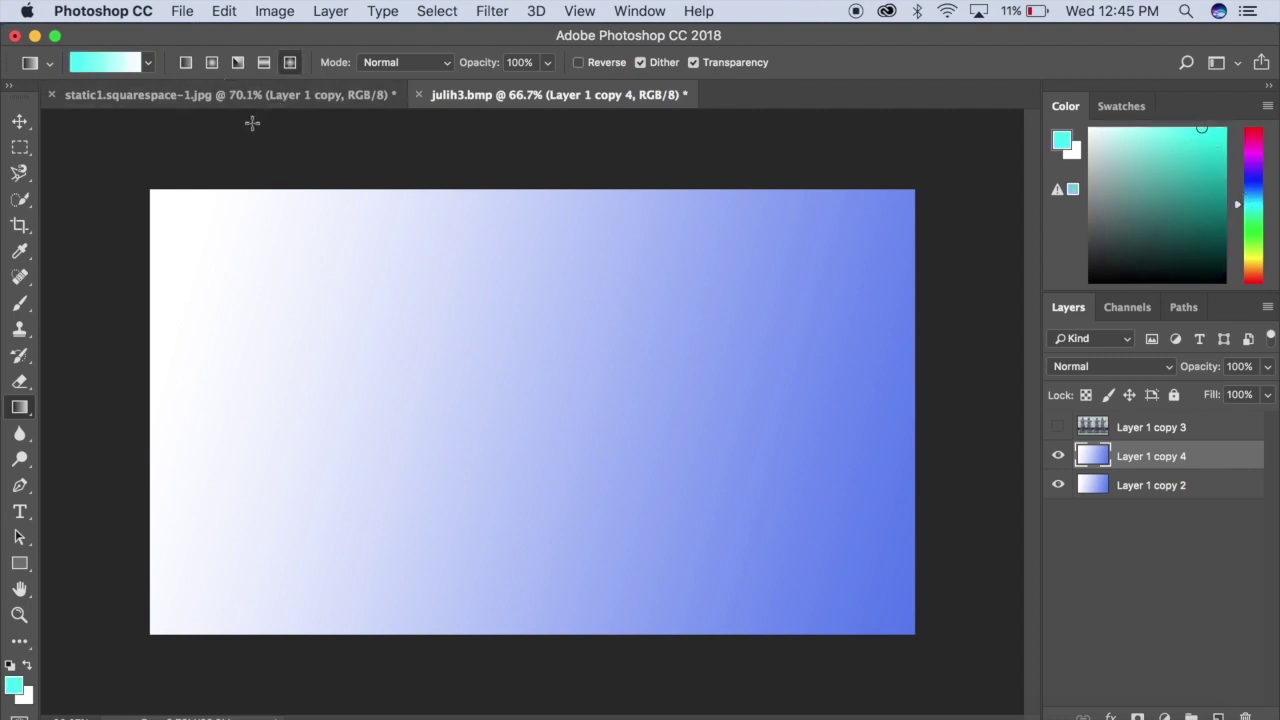
{"action": "left_click_drag", "start_coordinate": [252, 122], "coordinate": [906, 631]}
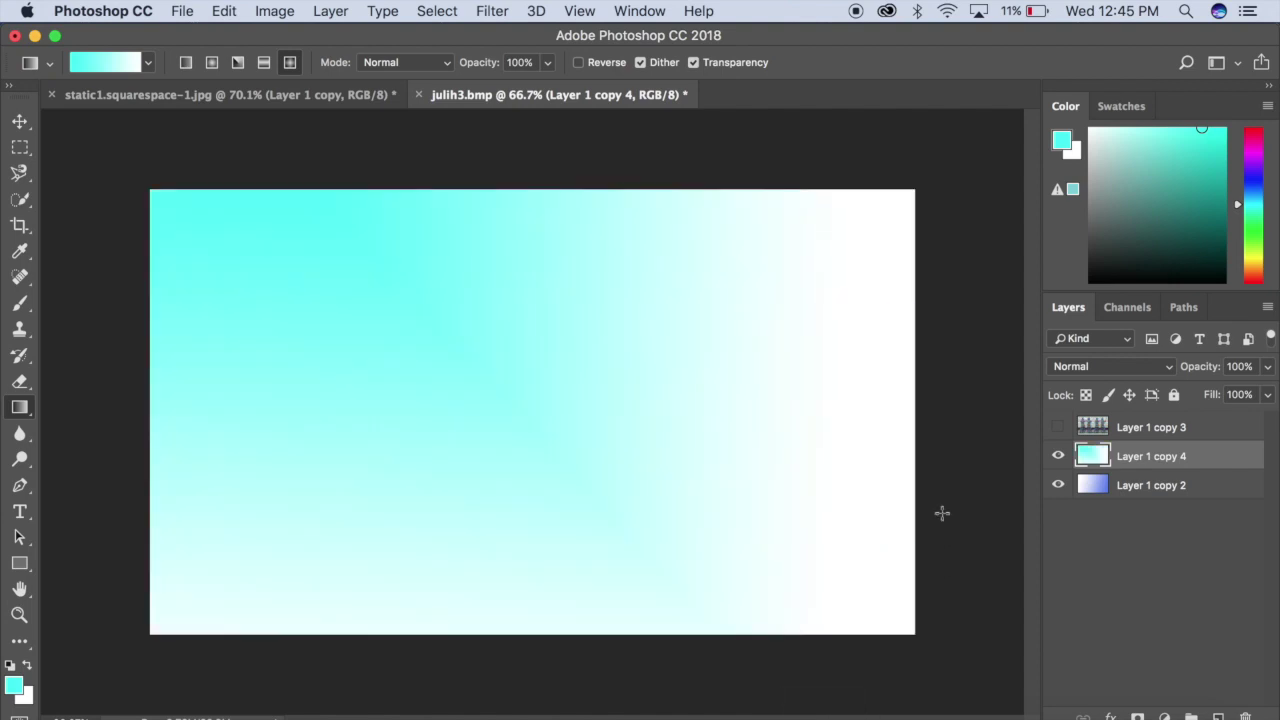
Step: Set Layer 1 copy 4 to 55% opacity and show glitch-figure Layer 1 copy 3
{"action": "left_click", "coordinate": [1240, 367]}
{"action": "type", "text": "80"}
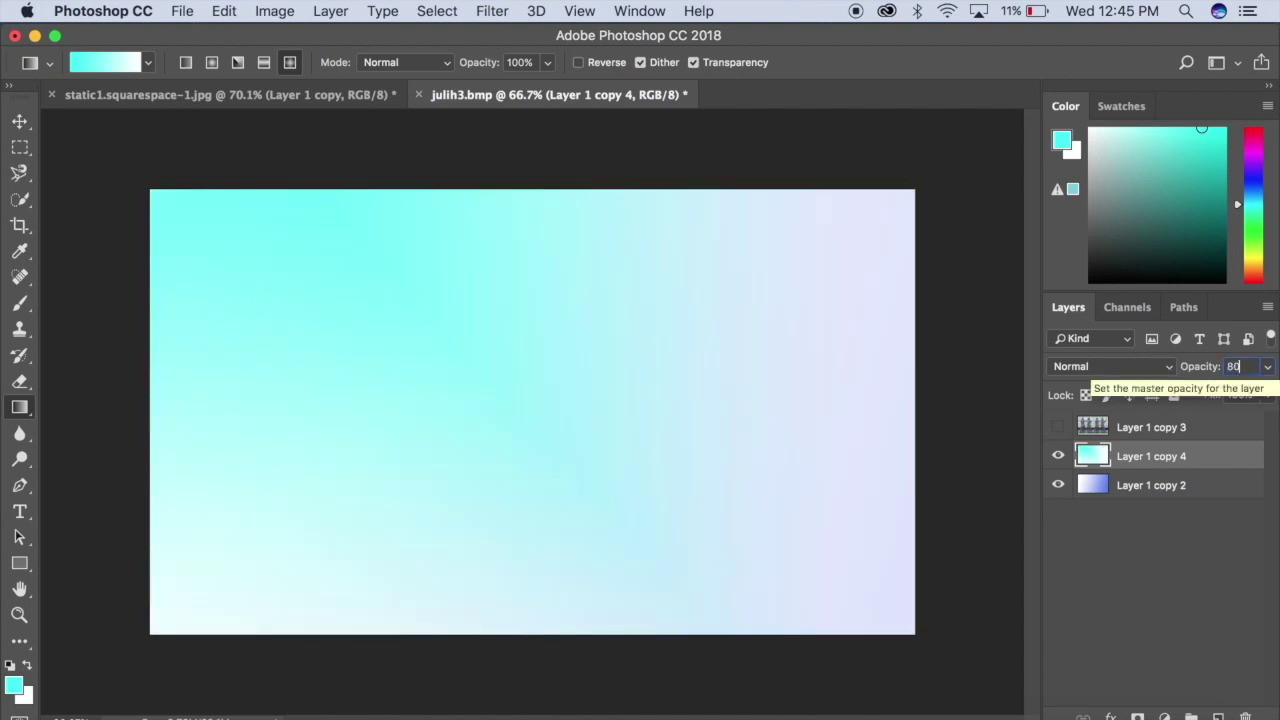
{"action": "type", "text": "70"}
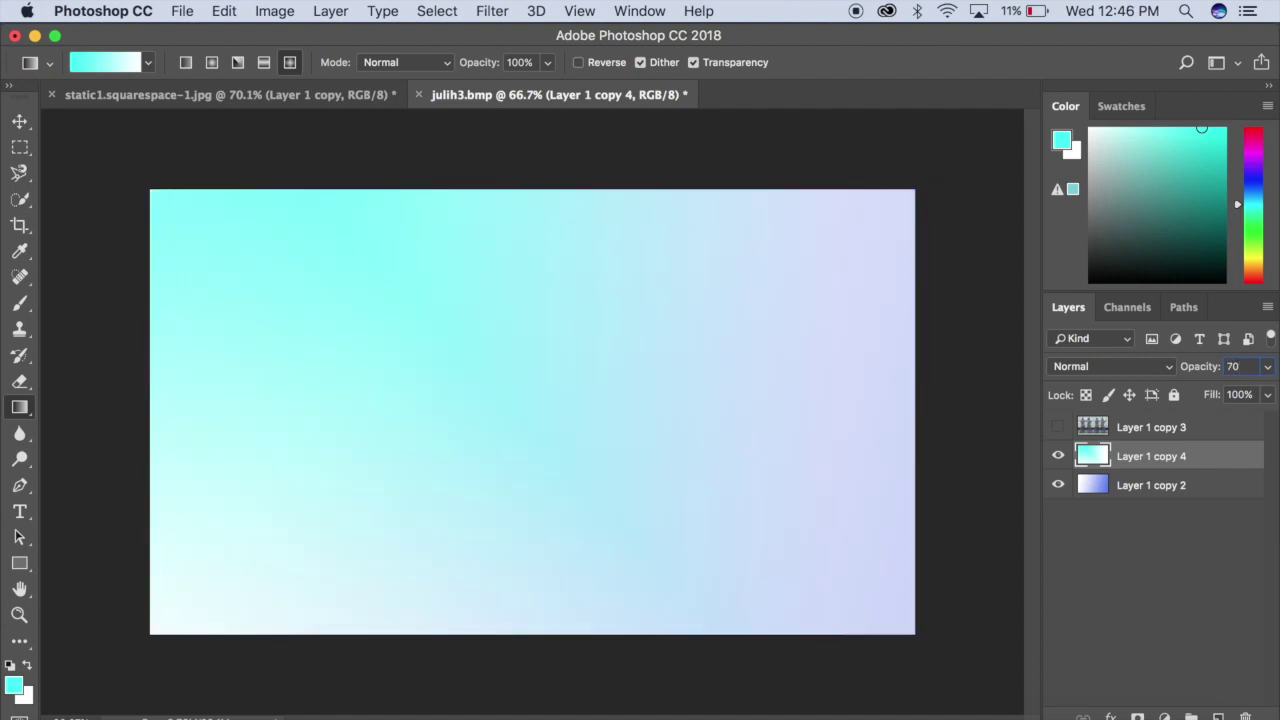
{"action": "key", "text": "BackSpace"}
{"action": "key", "text": "BackSpace"}
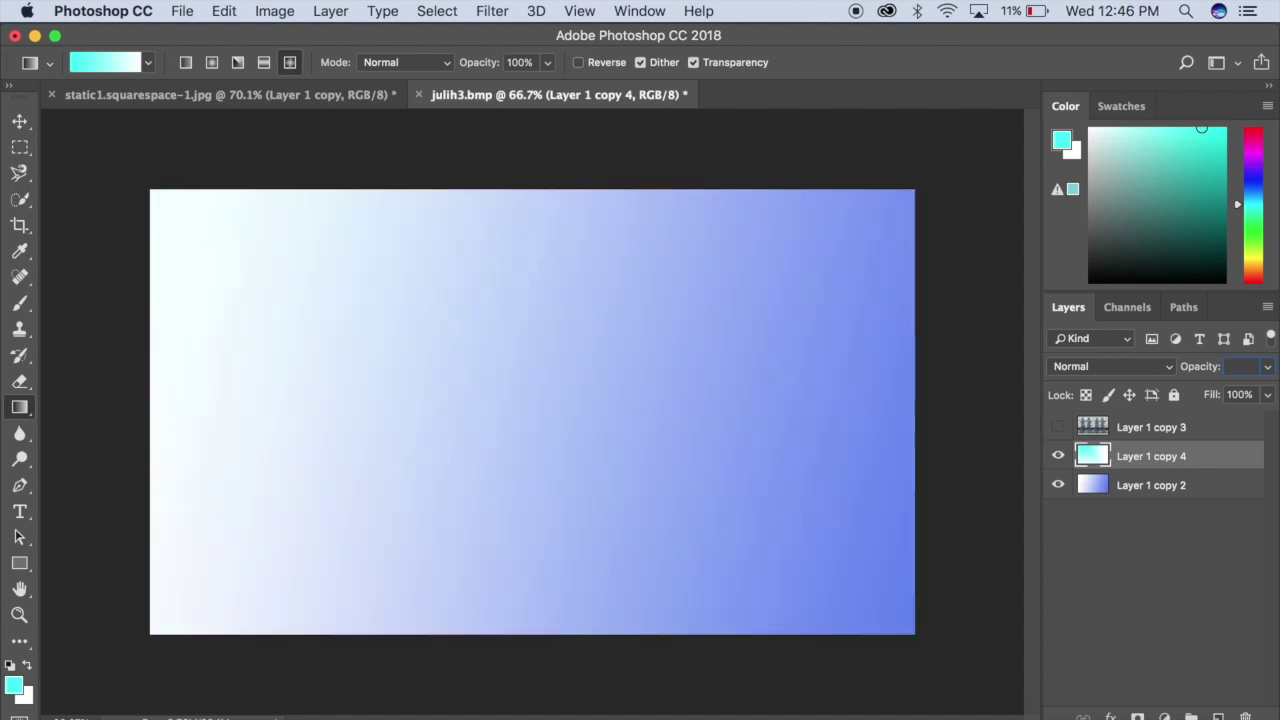
{"action": "type", "text": "55"}
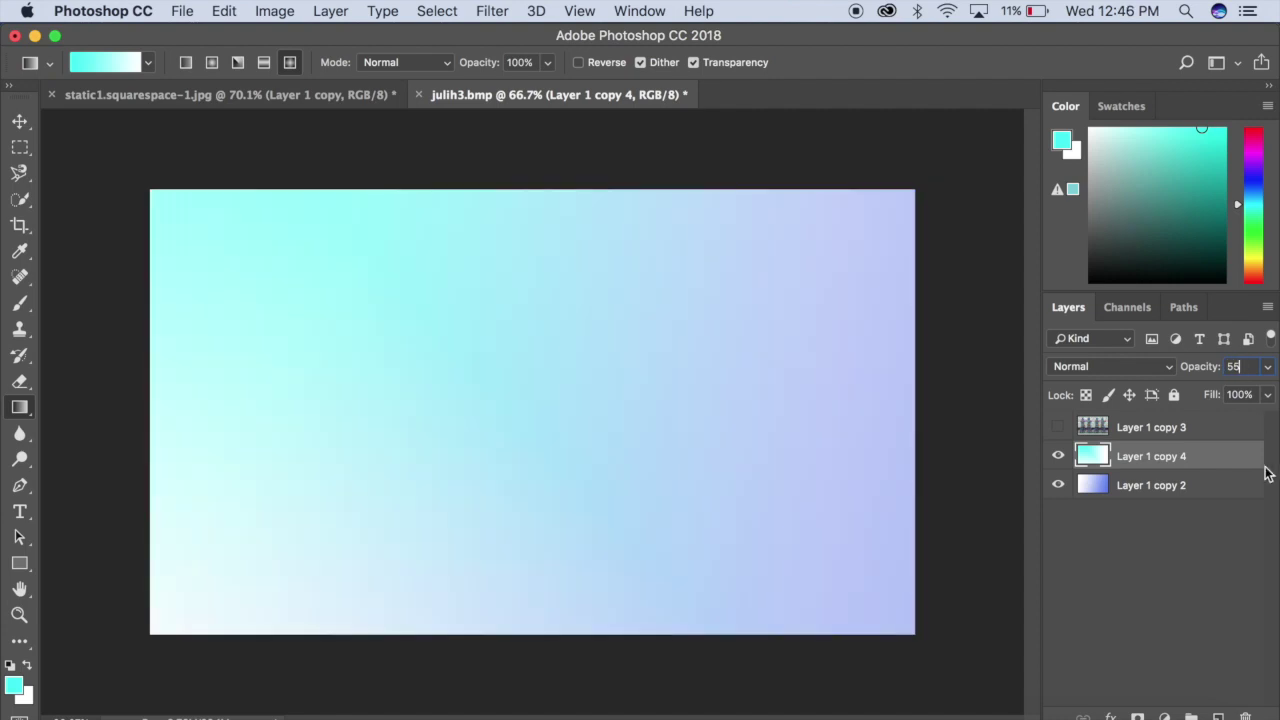
{"action": "left_click", "coordinate": [1058, 427]}
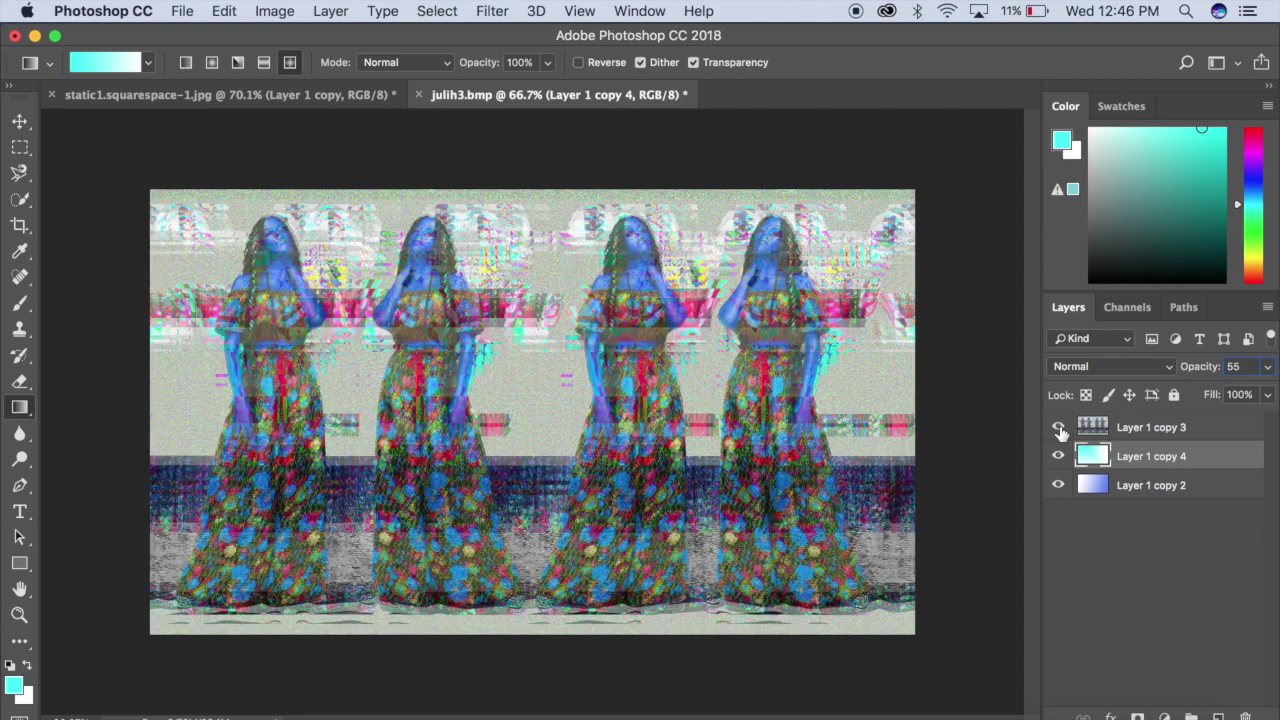
Step: Set Layer 1 copy 3 opacity to 70% and Layer 1 copy 4 to 45%
{"action": "left_click", "coordinate": [1152, 428]}
{"action": "left_click", "coordinate": [1254, 366]}
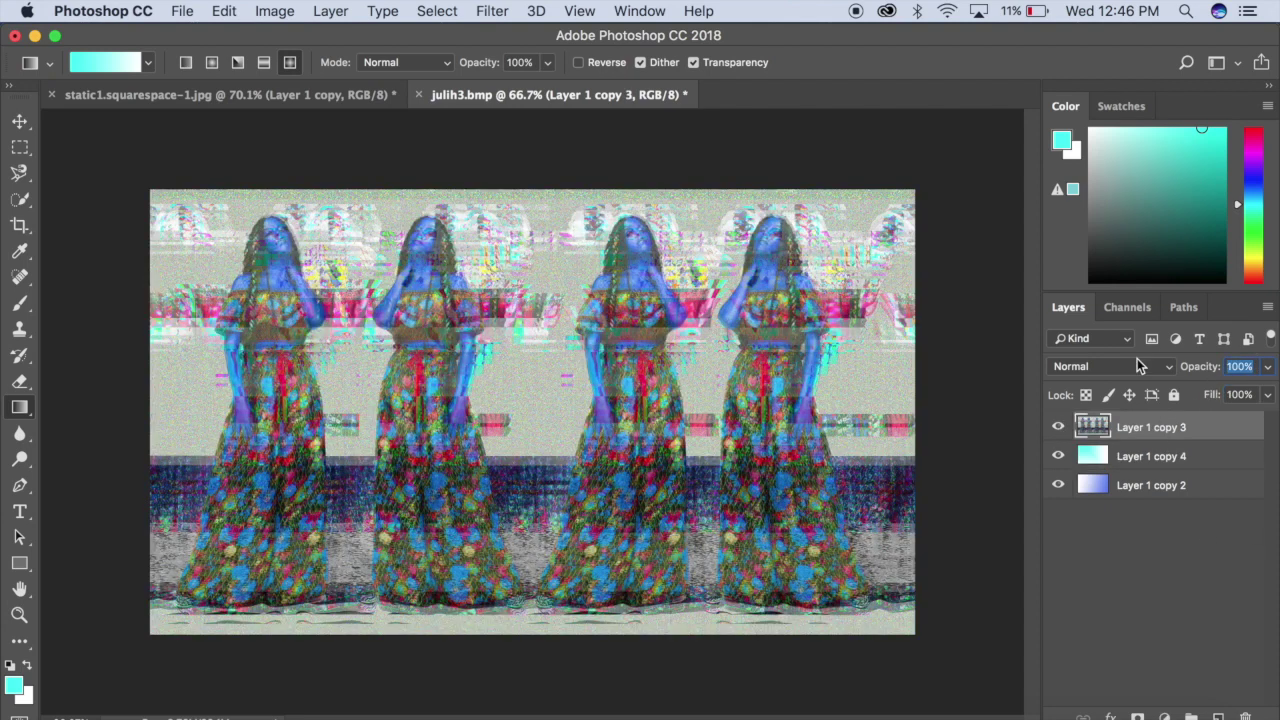
{"action": "type", "text": "70"}
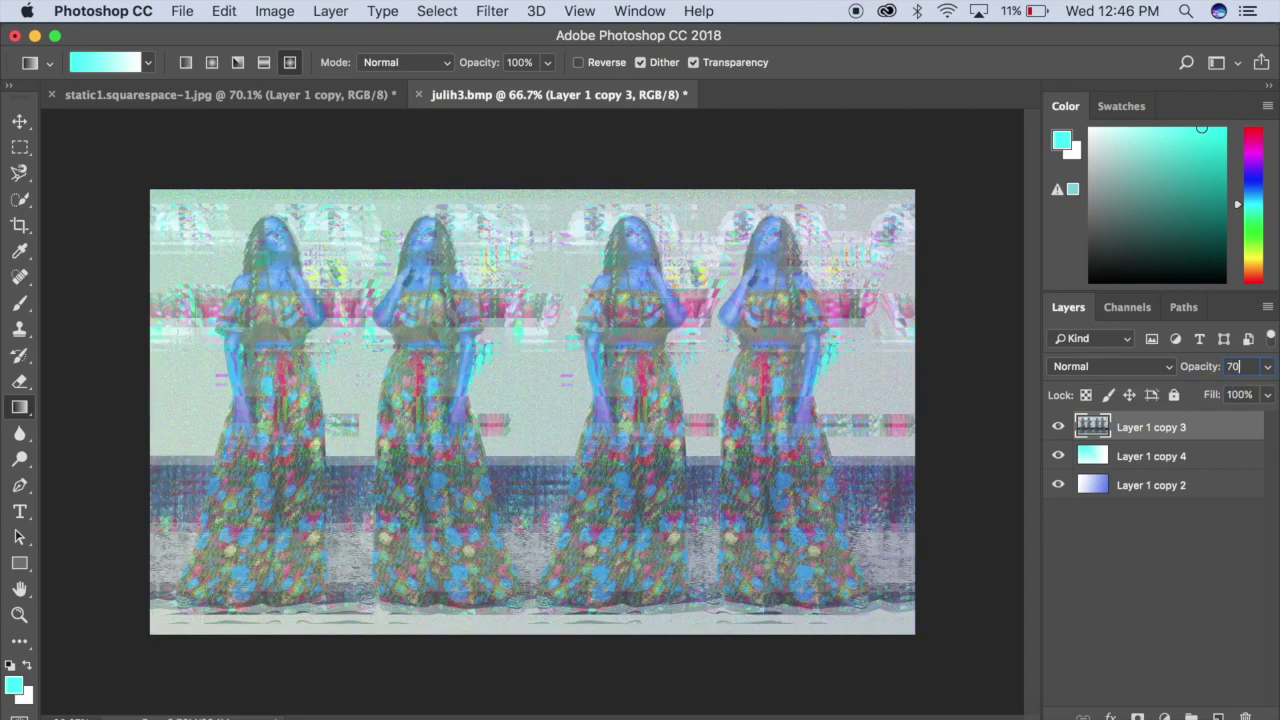
{"action": "left_click", "coordinate": [1140, 458]}
{"action": "key", "text": "Return"}
{"action": "type", "text": "45"}
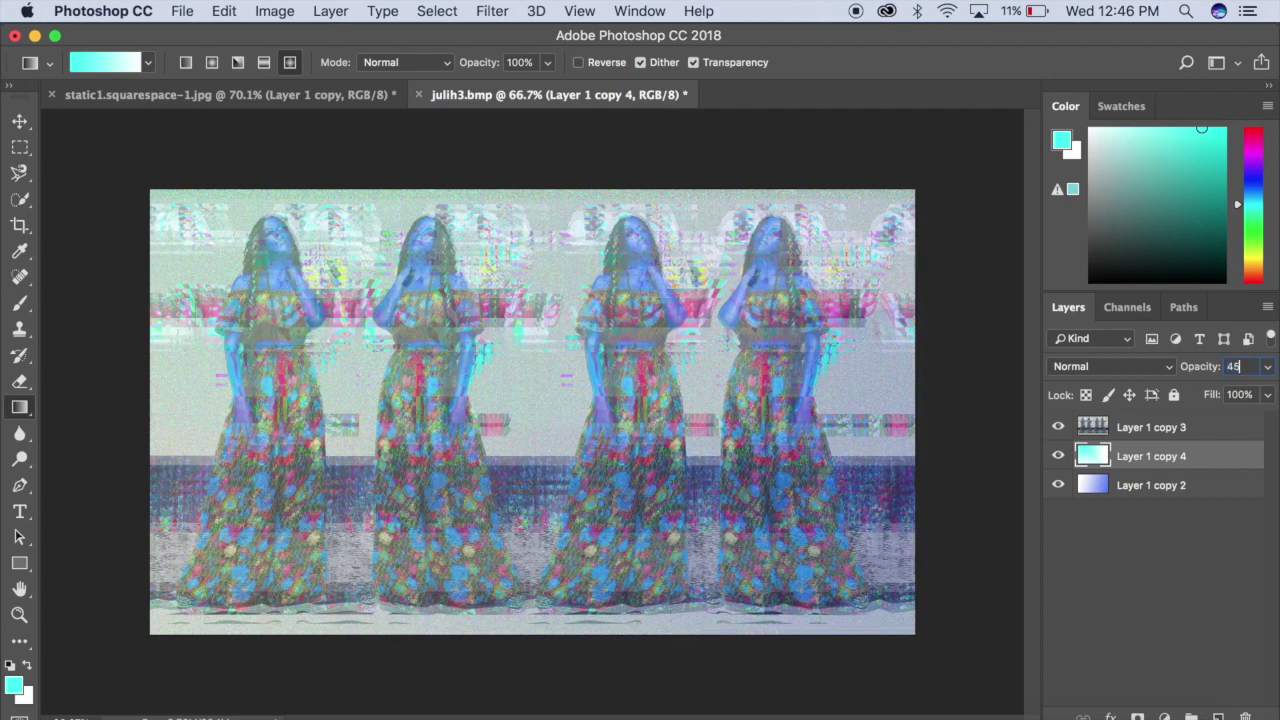
Step: Duplicate the cyan layer as Layer 1 copy 5 and fill it with a light-blue radial gradient
{"action": "right_click", "coordinate": [1166, 455]}
{"action": "left_click", "coordinate": [1005, 543]}
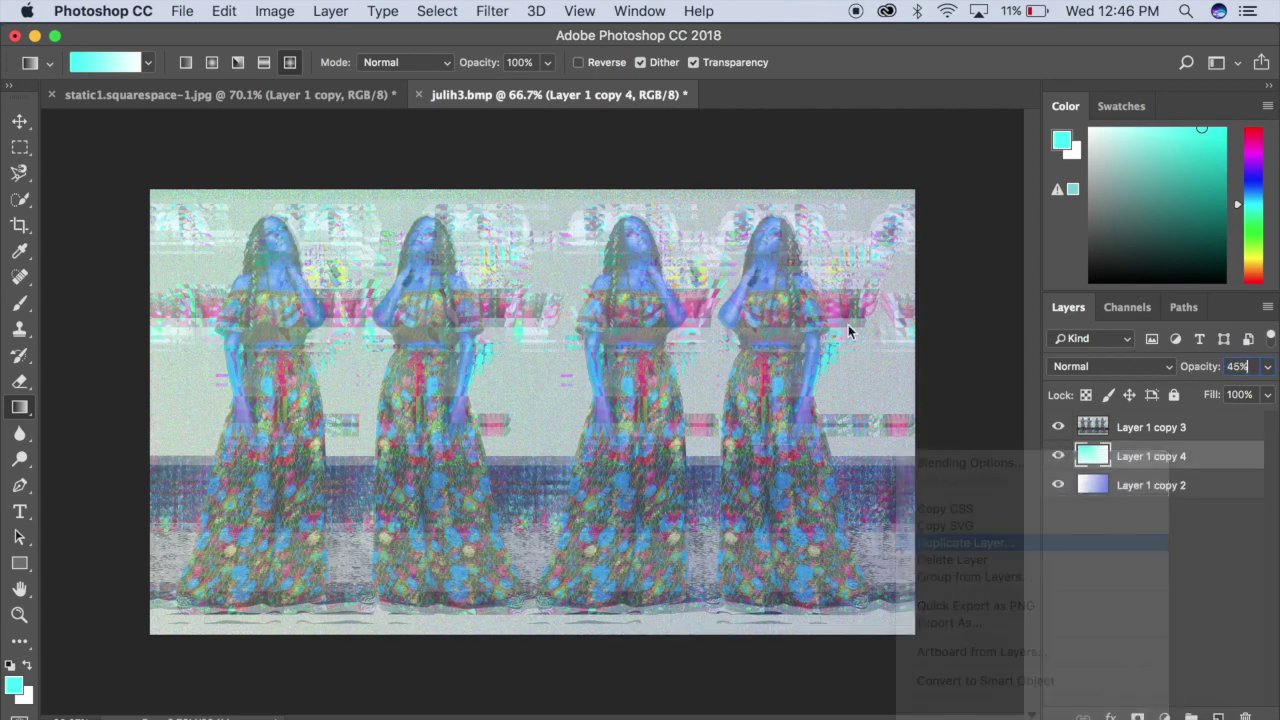
{"action": "left_click", "coordinate": [822, 287]}
{"action": "left_click", "coordinate": [1258, 189]}
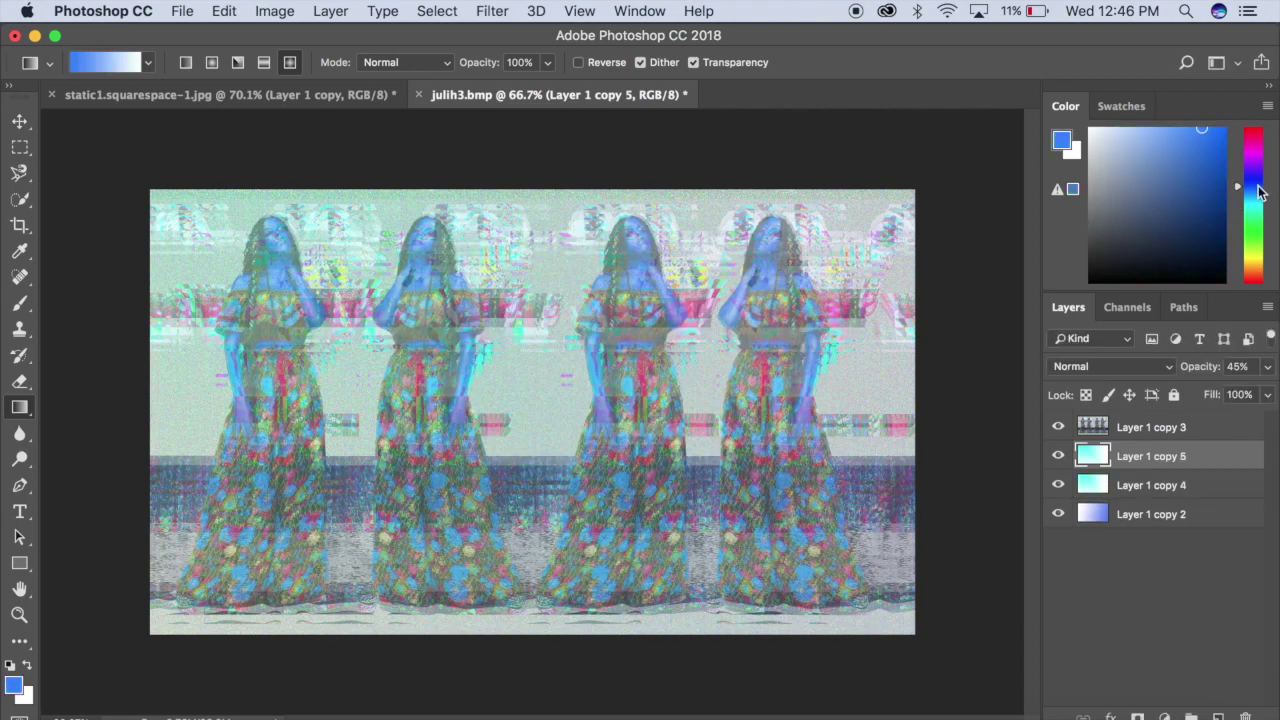
{"action": "left_click_drag", "start_coordinate": [1258, 192], "coordinate": [1253, 175]}
{"action": "left_click", "coordinate": [1256, 187]}
{"action": "left_click_drag", "start_coordinate": [1198, 138], "coordinate": [1151, 131]}
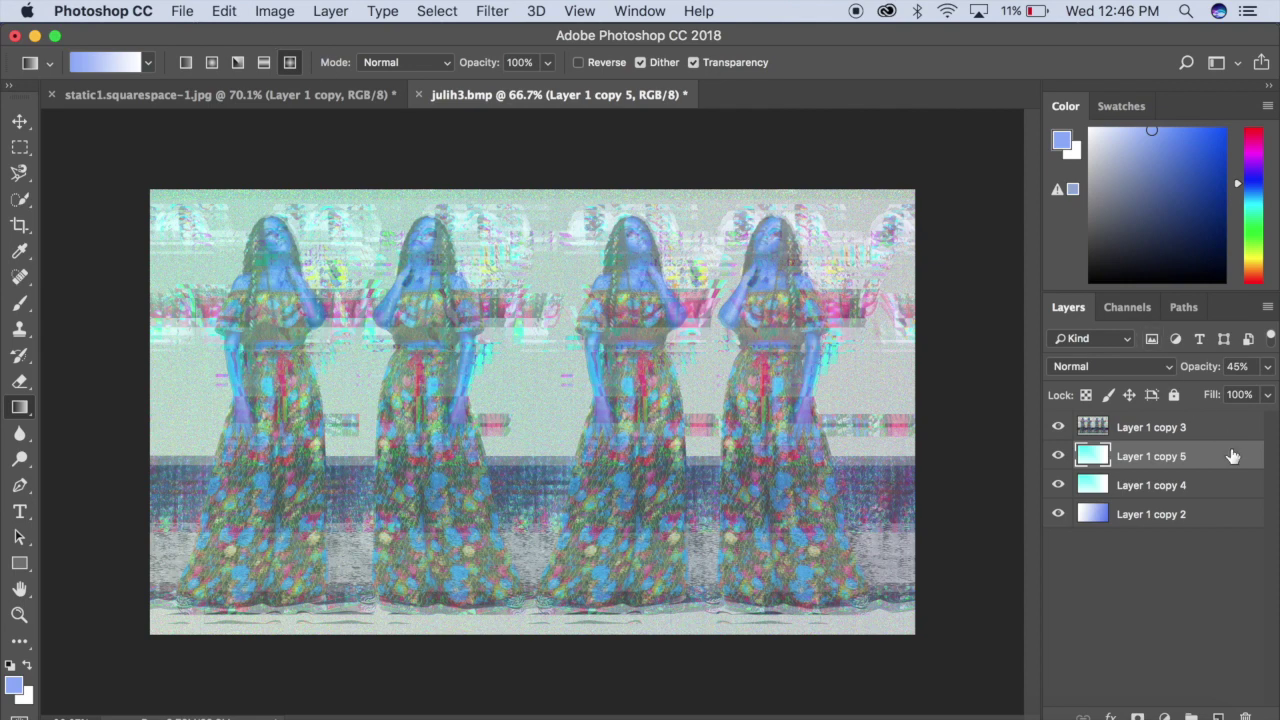
{"action": "left_click", "coordinate": [216, 62]}
{"action": "left_click_drag", "start_coordinate": [398, 168], "coordinate": [405, 447]}
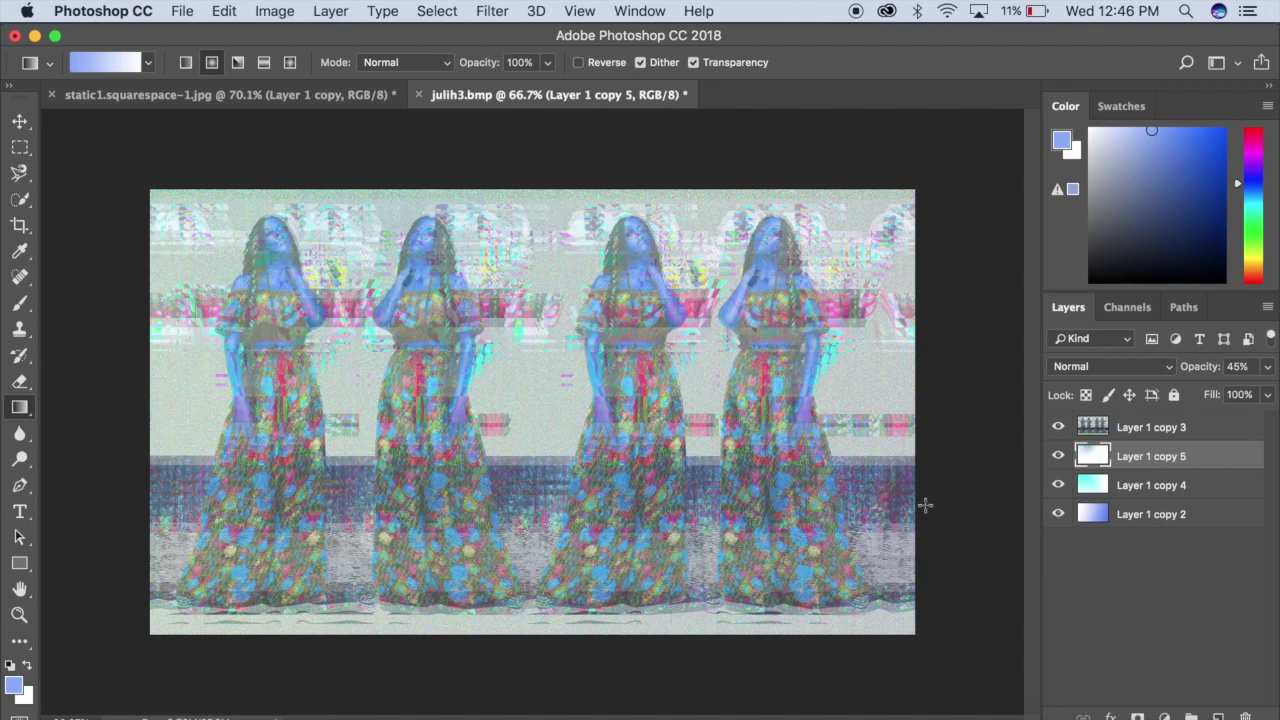
Step: Set Layer 1 copy 5 to 35% opacity and reselect glitch layer Layer 1 copy 3
{"action": "left_click", "coordinate": [1239, 367]}
{"action": "type", "text": "2"}
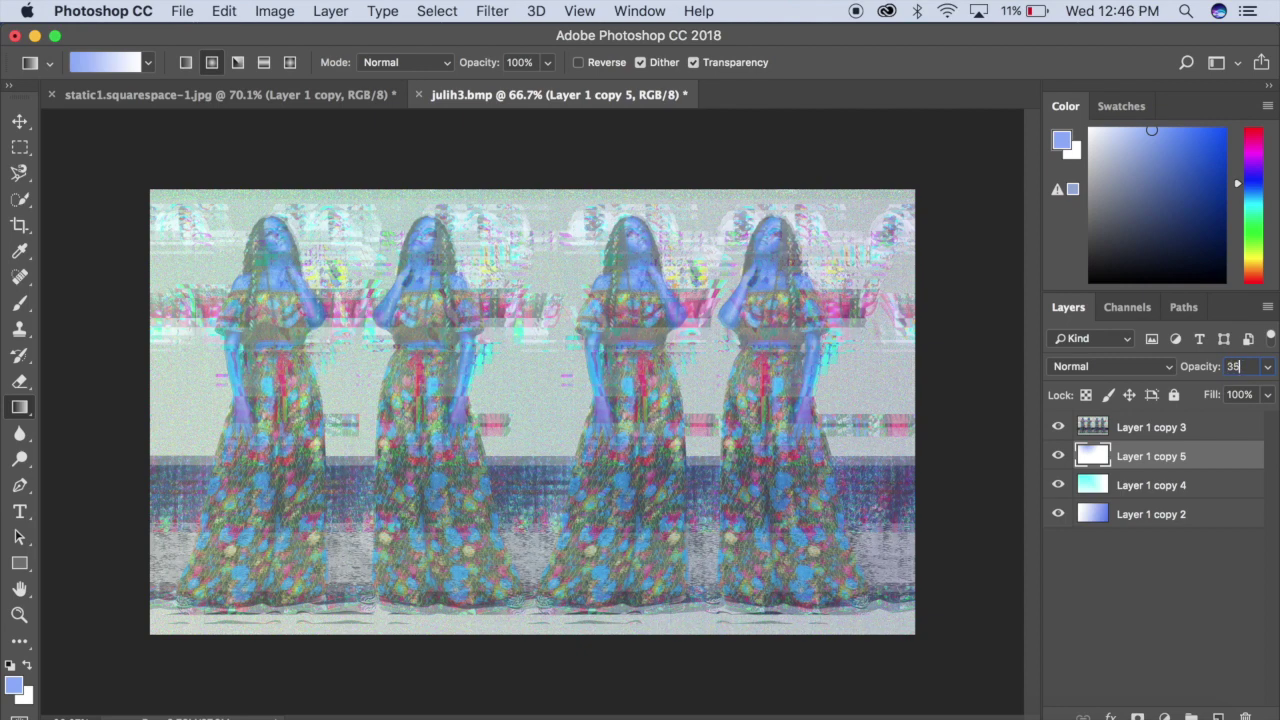
{"action": "key", "text": "Return"}
{"action": "left_click", "coordinate": [1097, 604]}
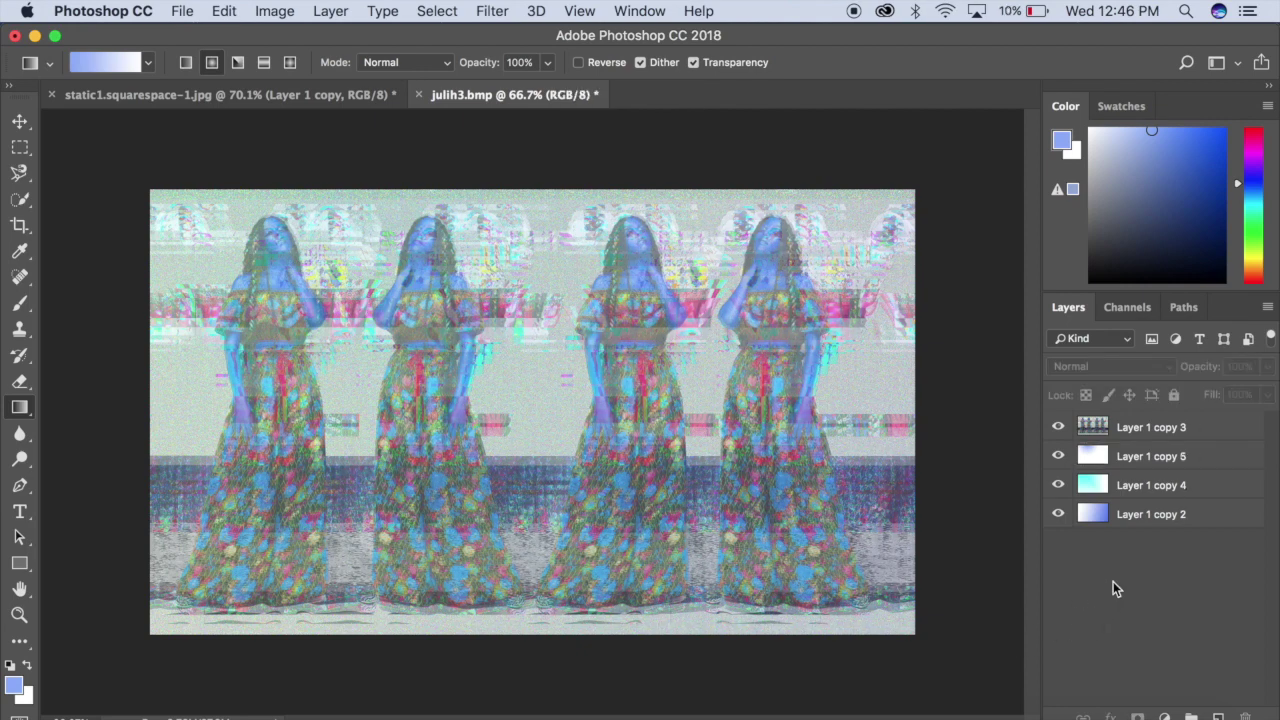
{"action": "left_click", "coordinate": [1163, 483]}
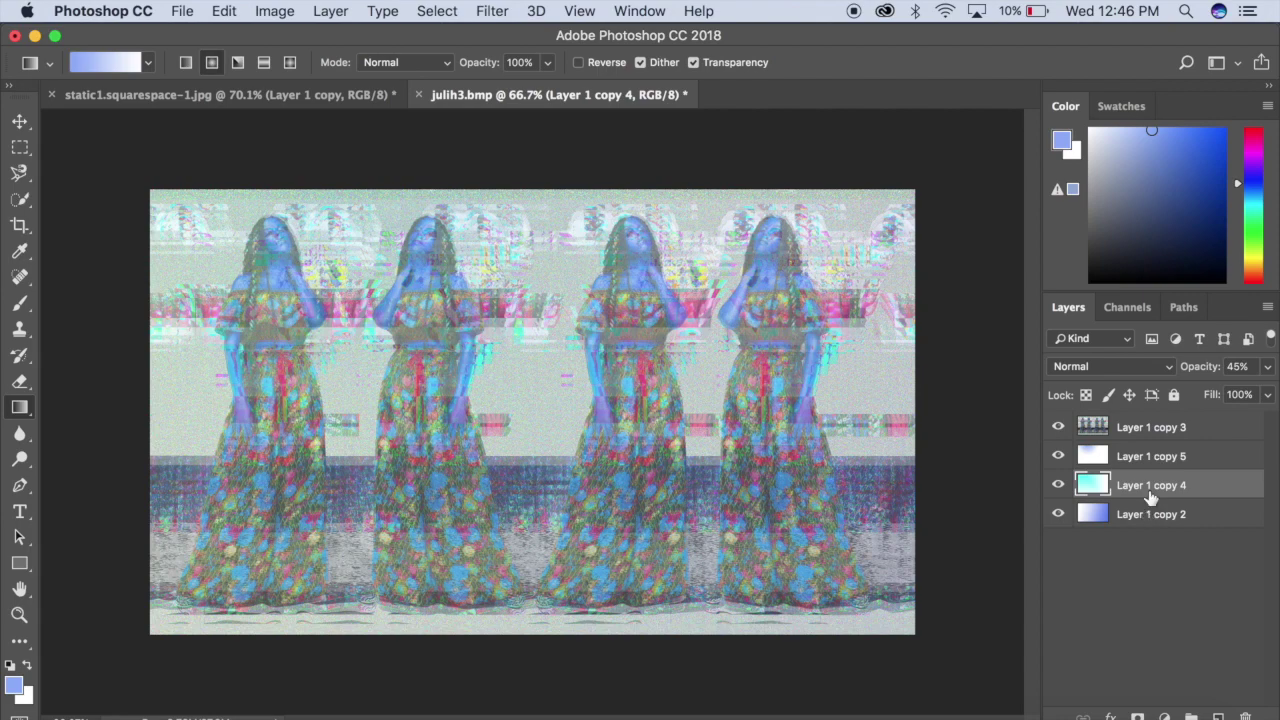
{"action": "left_click", "coordinate": [1163, 430]}
{"action": "left_click", "coordinate": [260, 11]}
{"action": "mouse_move", "coordinate": [307, 65]}
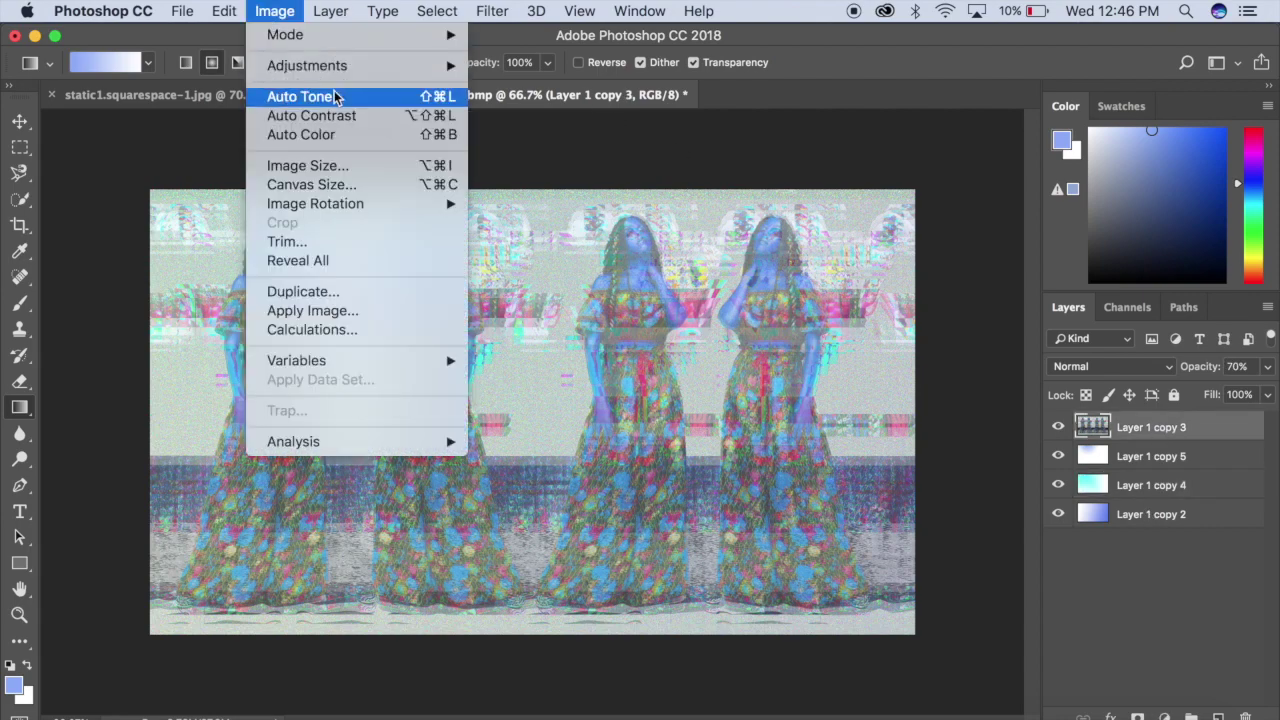
Step: Raise Layer 1 copy 3's saturation by +29 with Hue/Saturation
{"action": "left_click", "coordinate": [557, 175]}
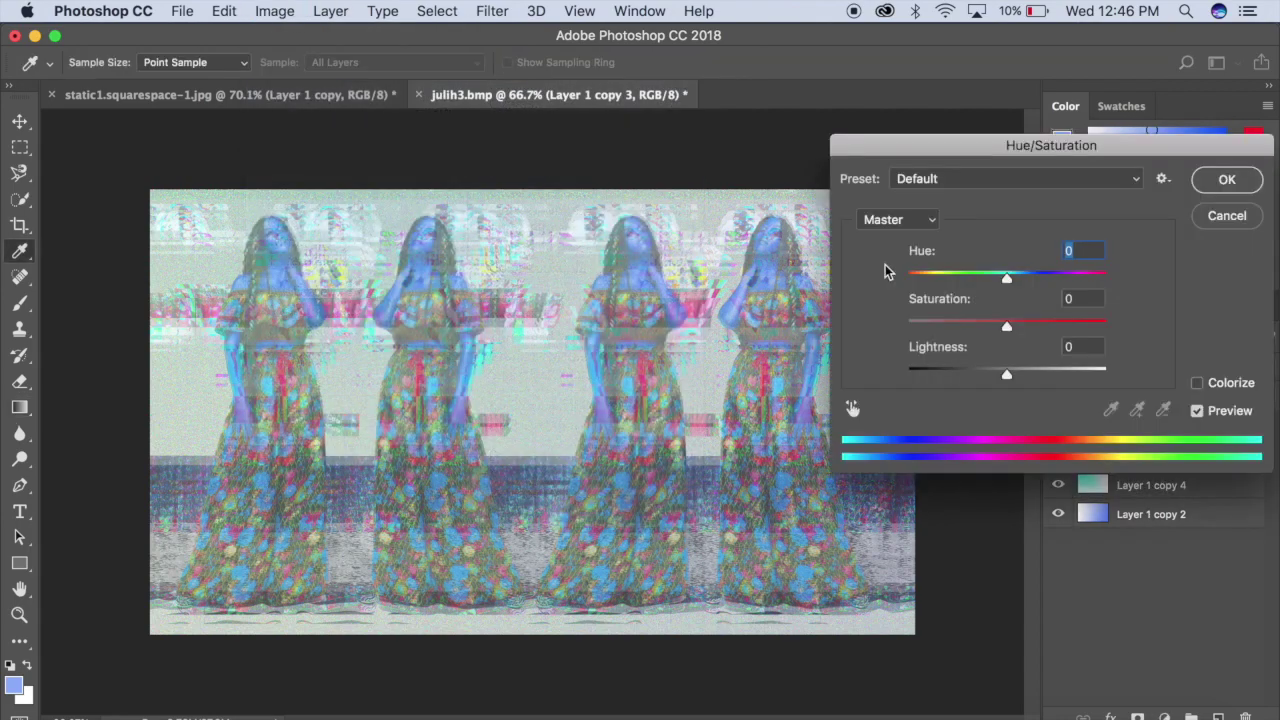
{"action": "left_click", "coordinate": [1037, 323]}
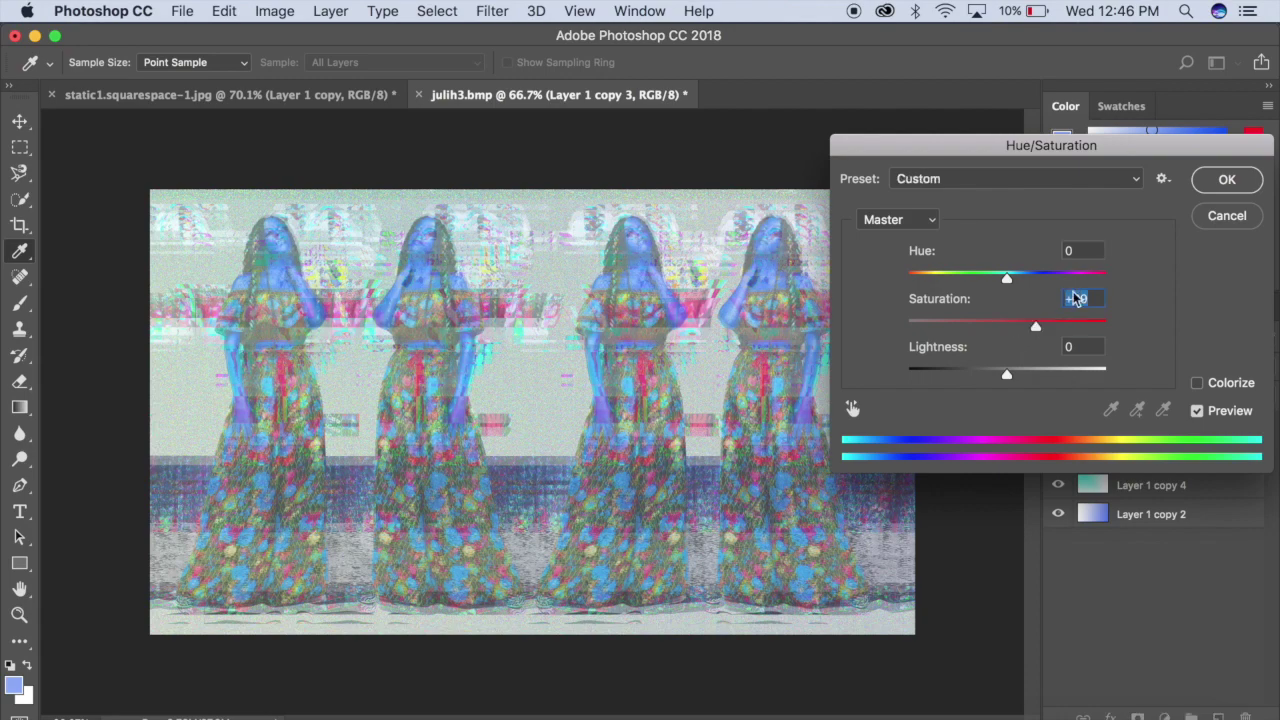
{"action": "left_click", "coordinate": [1222, 181]}
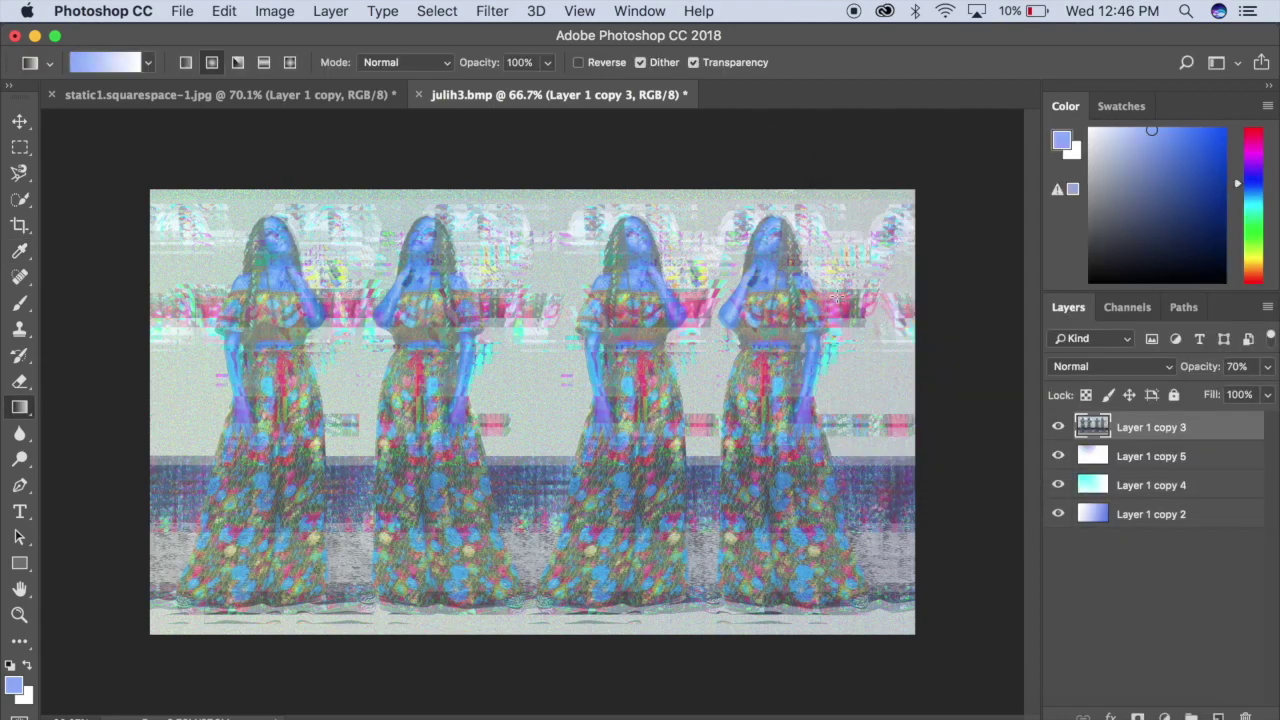
Step: Merge all visible layers into a single layer
{"action": "left_click", "coordinate": [330, 11]}
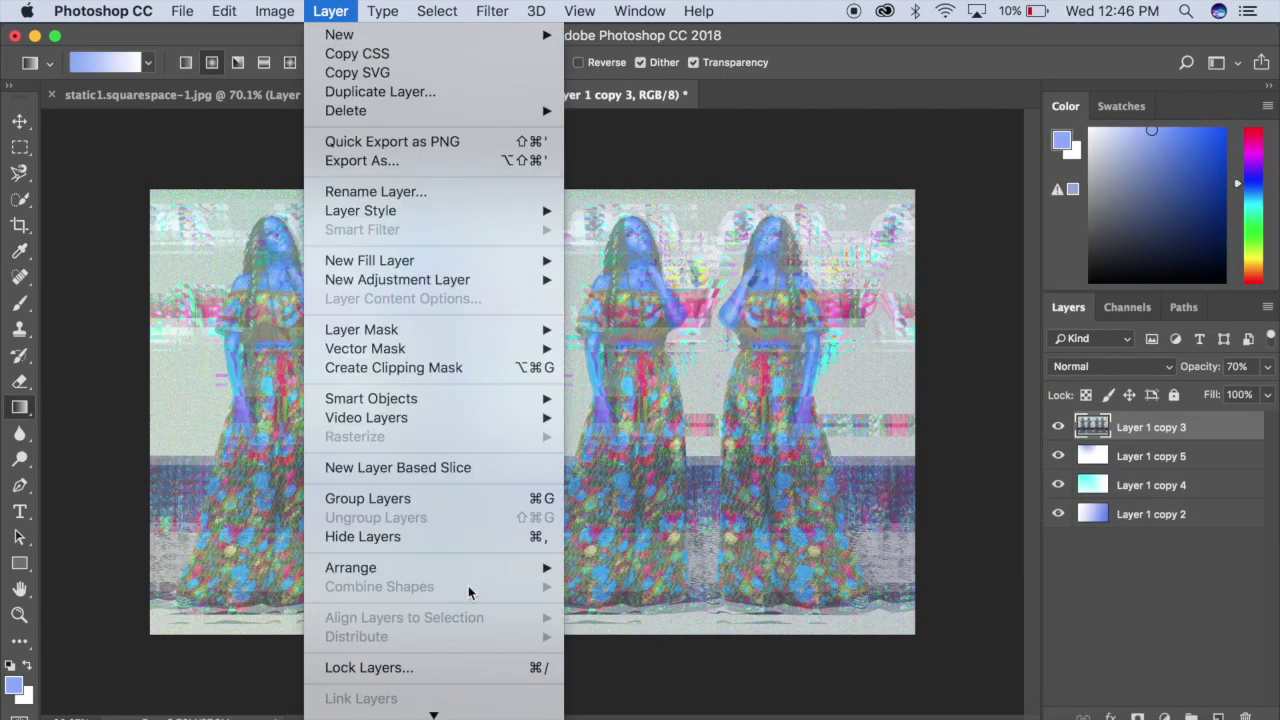
{"action": "left_click", "coordinate": [594, 615]}
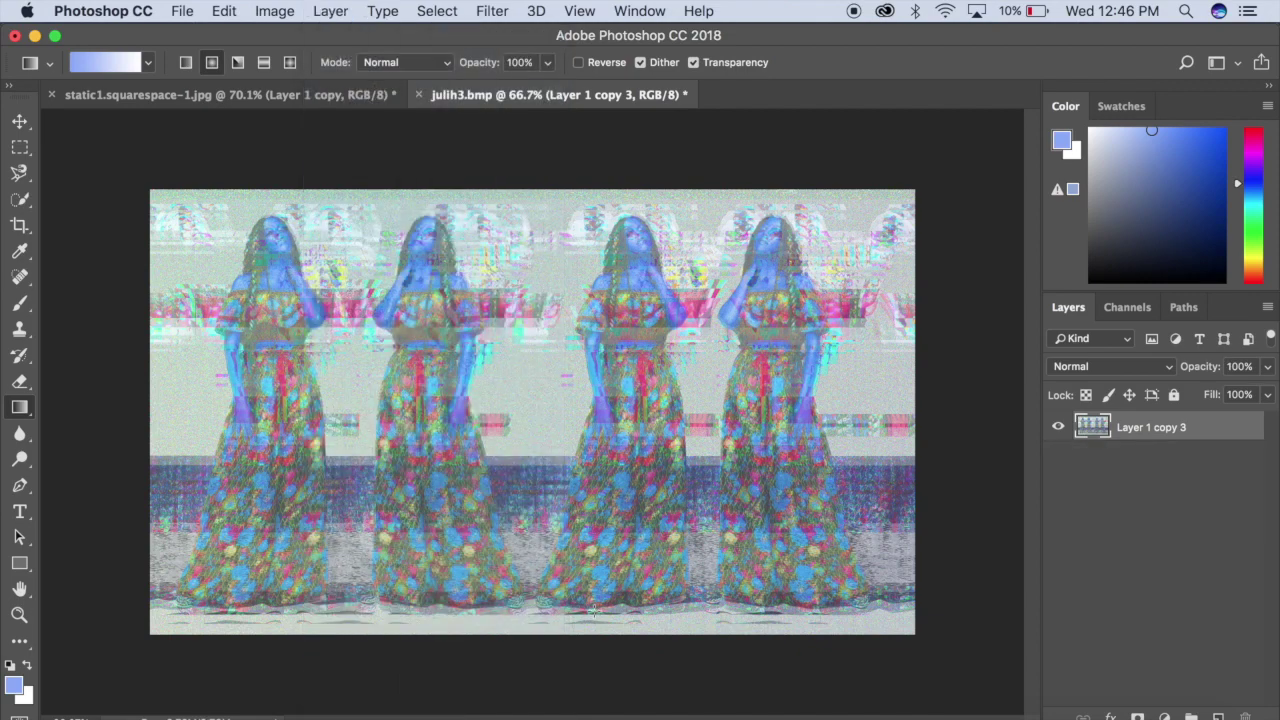
{"action": "left_click", "coordinate": [182, 11]}
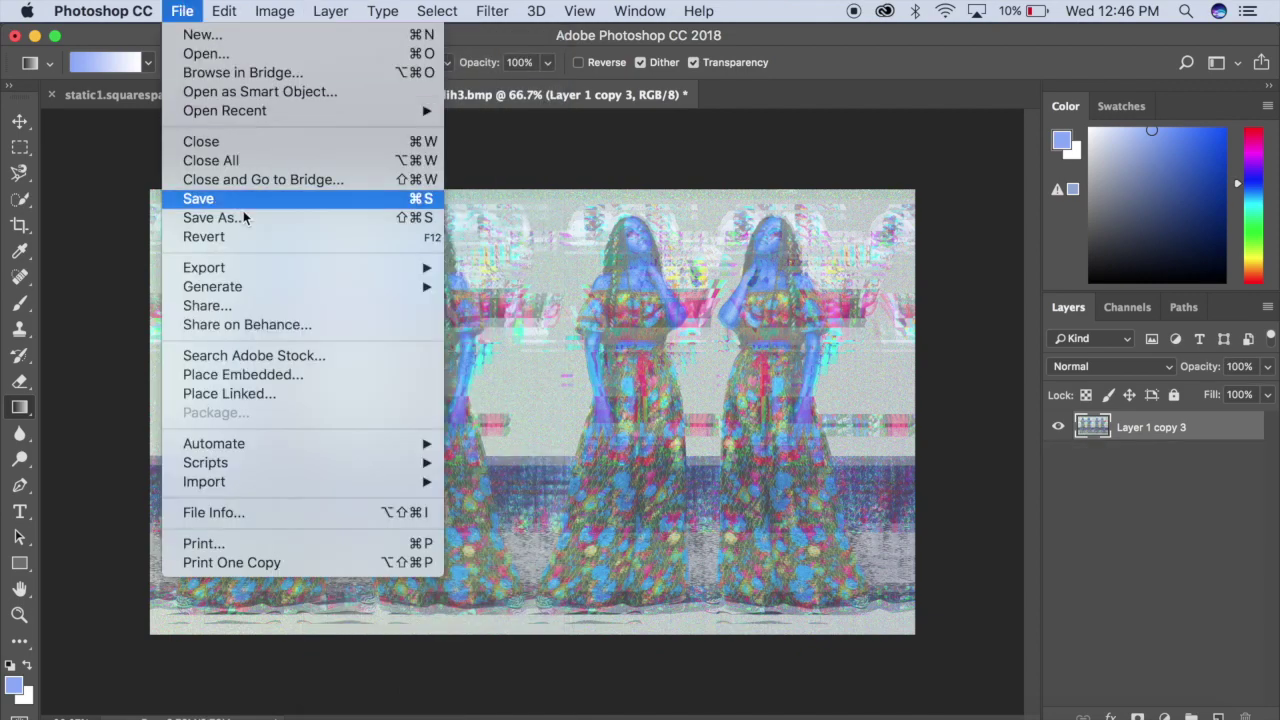
Step: Save the image to the Desktop as julih.jpg, JPEG at Quality 12 Maximum
{"action": "left_click", "coordinate": [245, 215]}
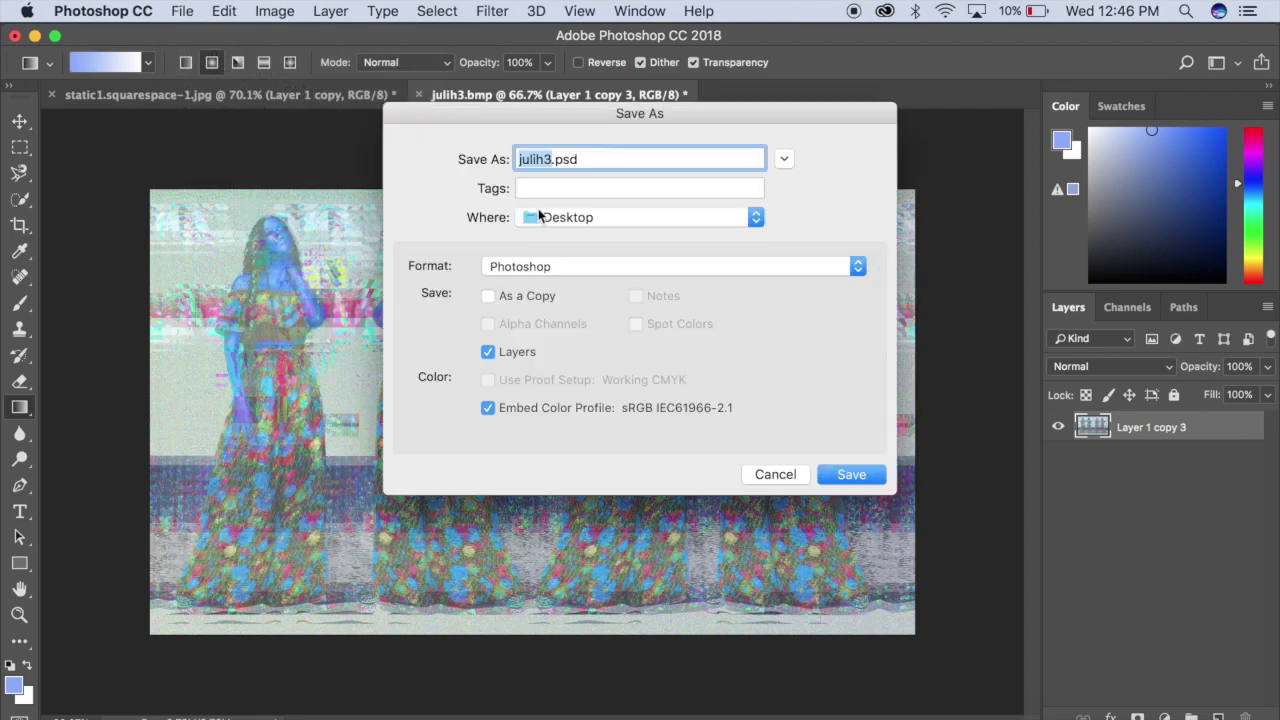
{"action": "type", "text": "julih"}
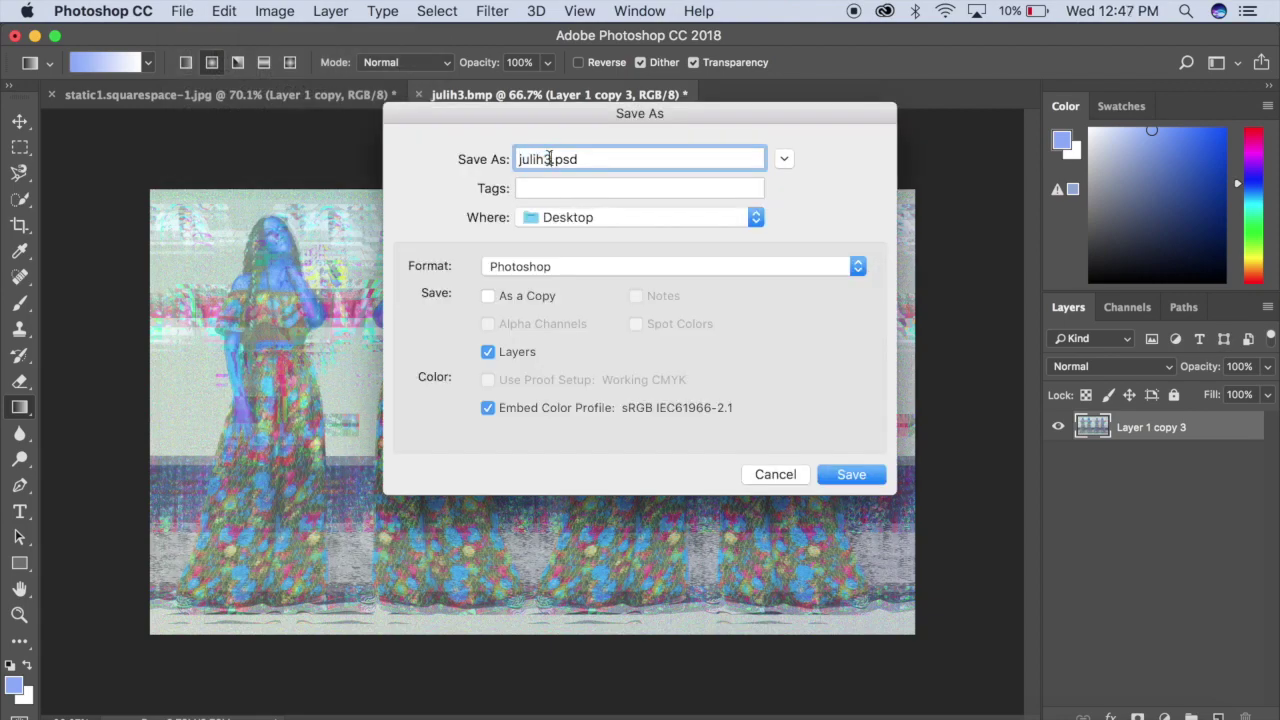
{"action": "left_click", "coordinate": [577, 270]}
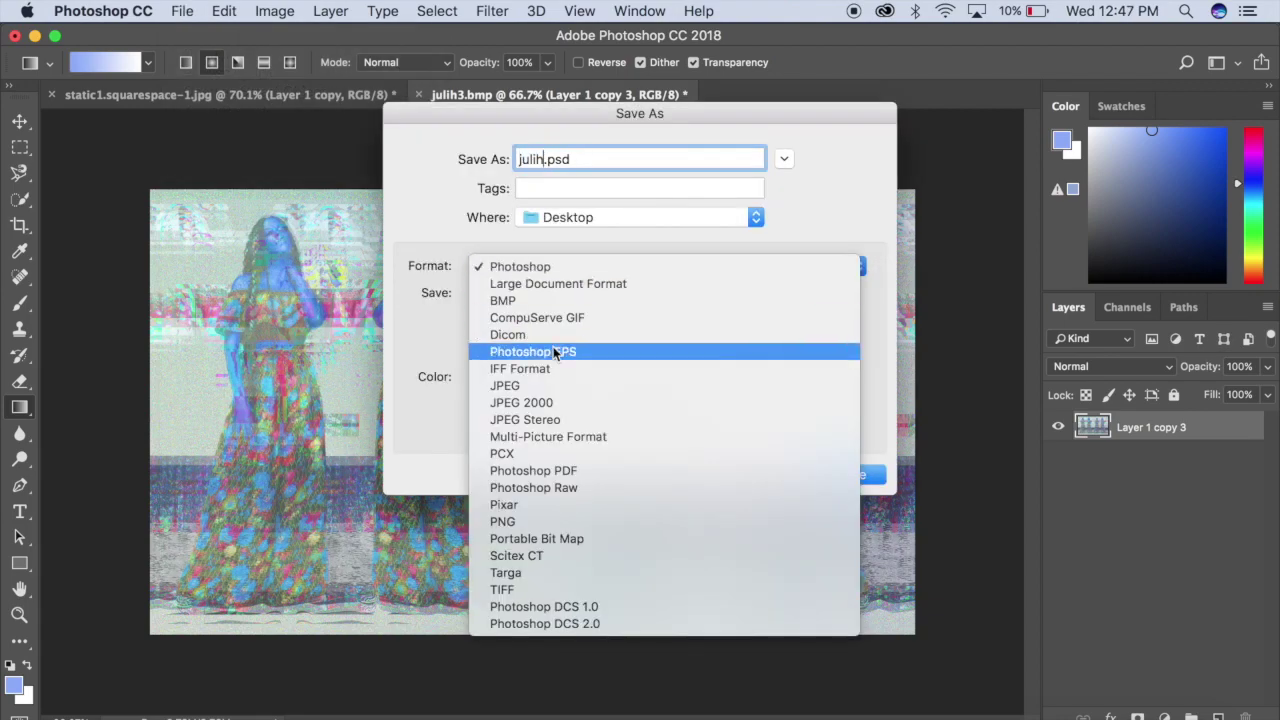
{"action": "left_click", "coordinate": [537, 386]}
{"action": "left_click", "coordinate": [851, 474]}
{"action": "left_click", "coordinate": [757, 189]}
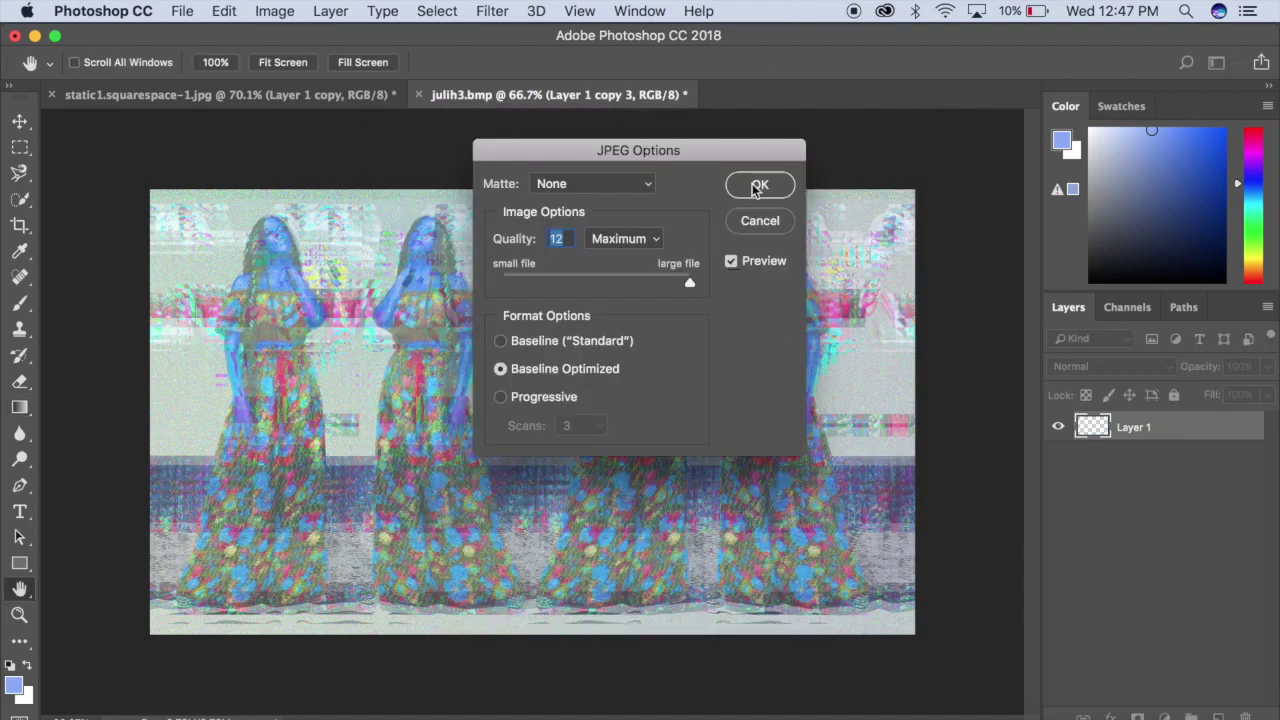